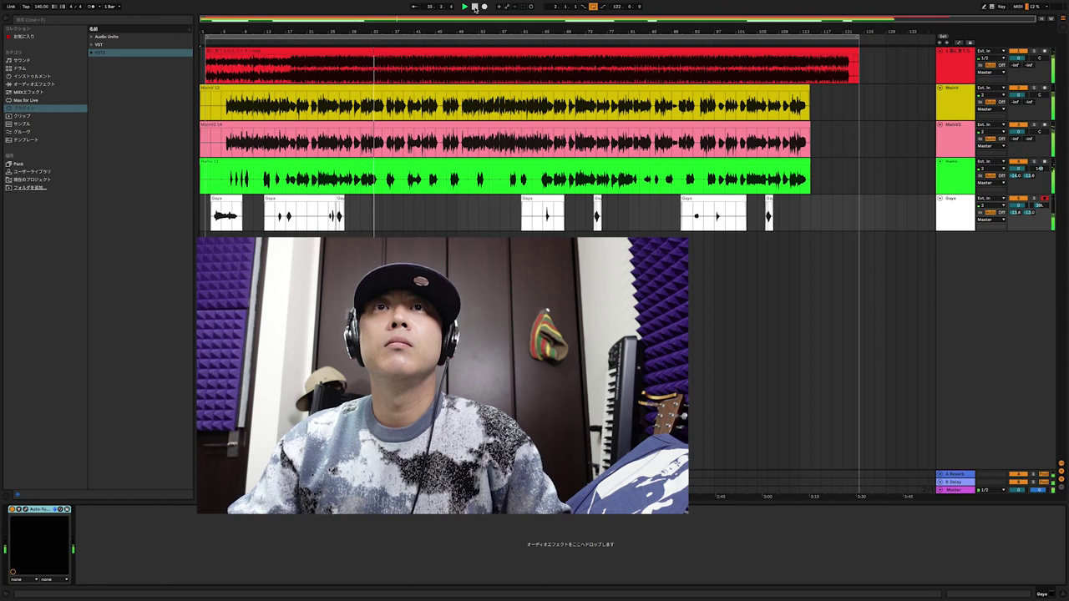
- Stop playback and go through the instrumental, MainV2, Hamo and Gaya tracks one by one
left_click(475, 7)
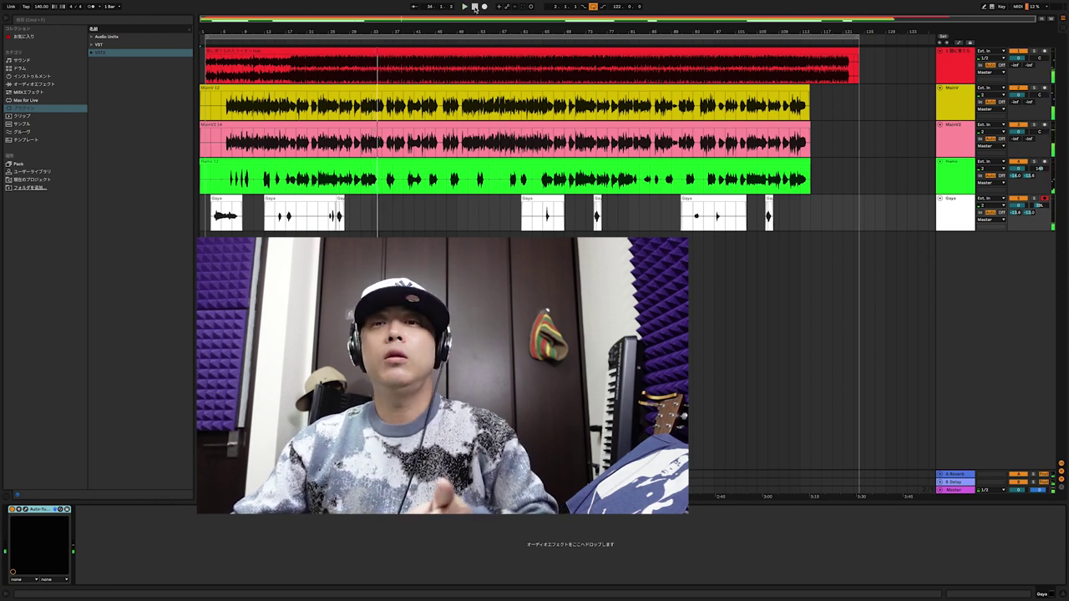
left_click(499, 57)
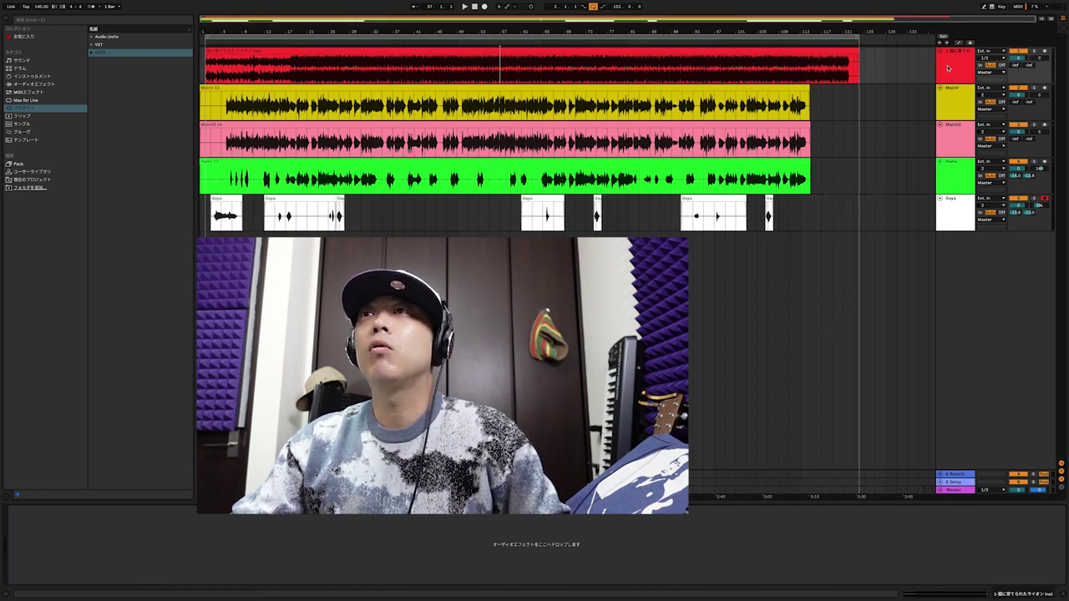
left_click(737, 49)
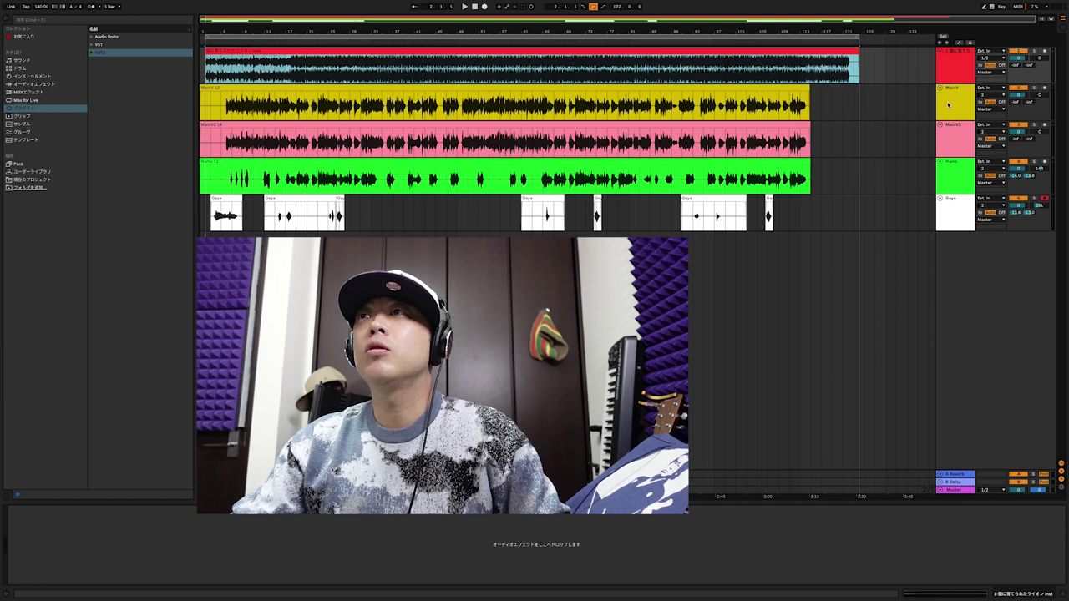
left_click(948, 138)
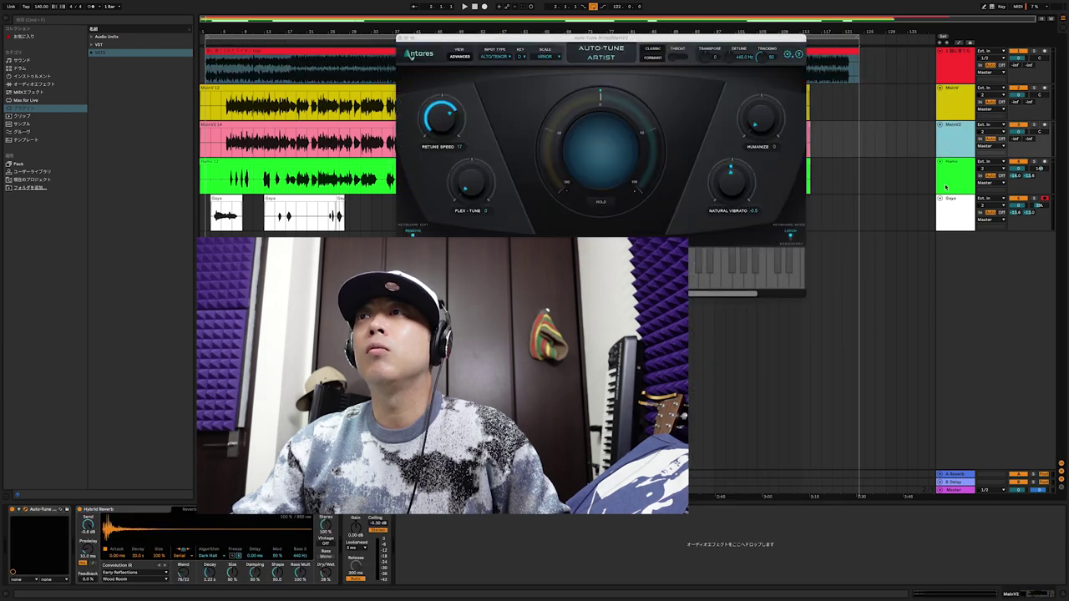
left_click(947, 180)
left_click(946, 212)
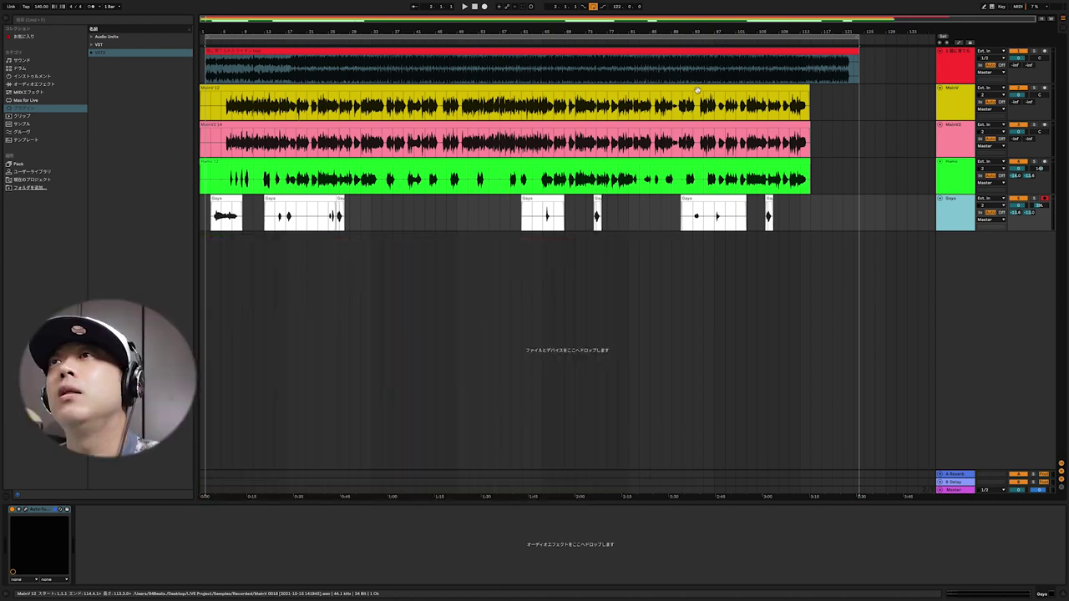
- Switch between the MainV and MainV2 vocal clips to compare the two takes and their effects
left_click(698, 90)
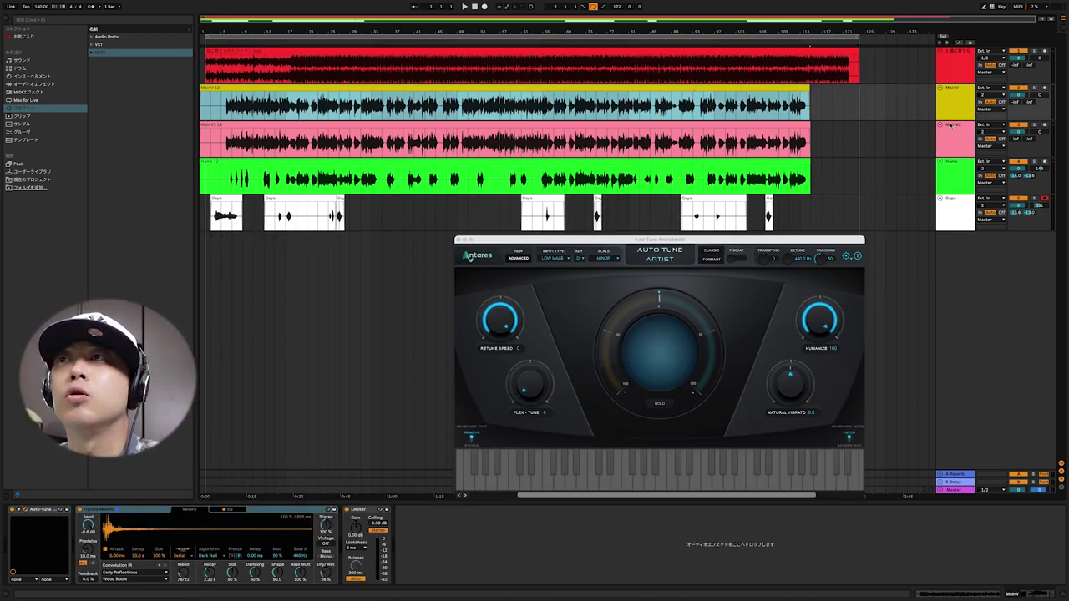
left_click(943, 150)
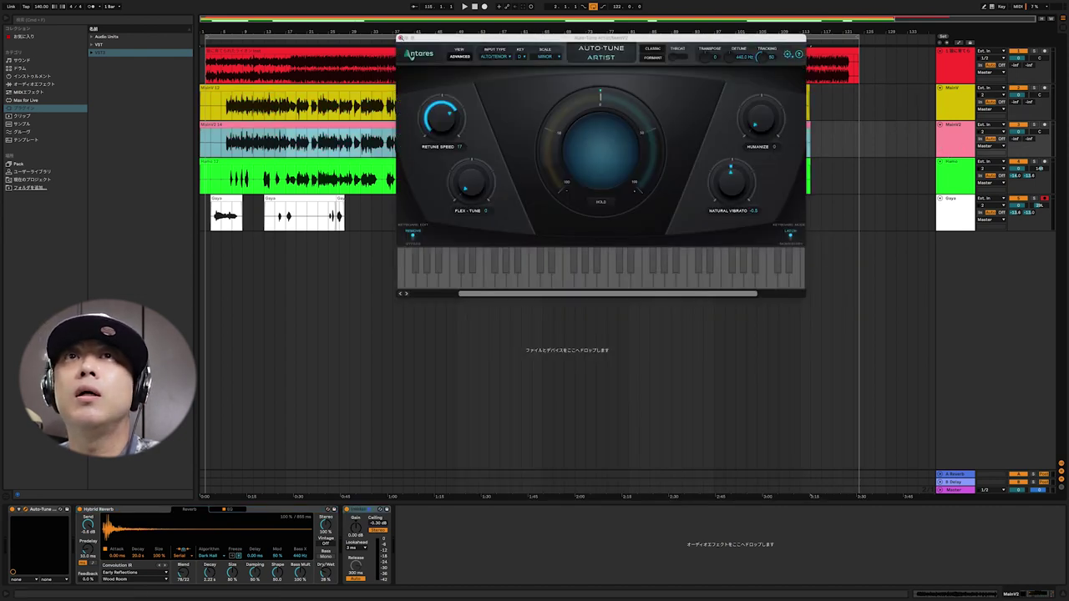
left_click(400, 37)
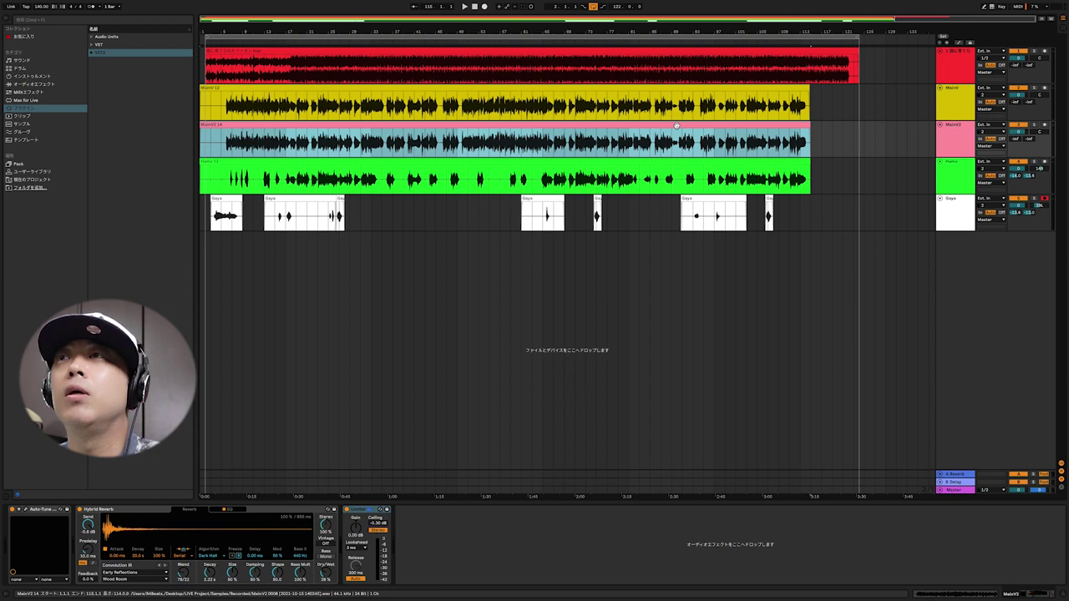
key("Up")
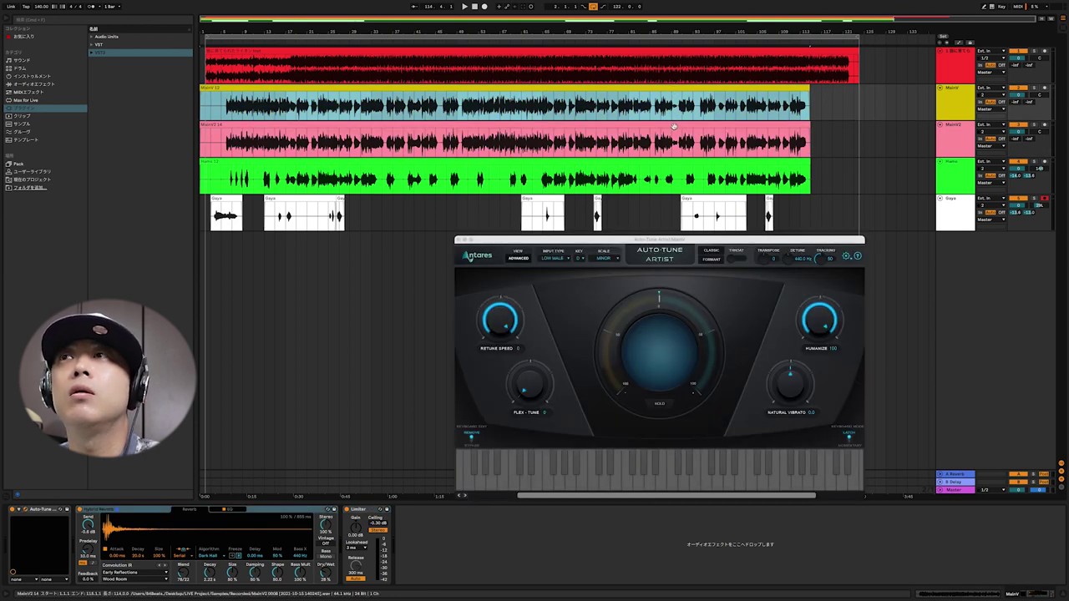
key("Down")
key("Up")
key("Down")
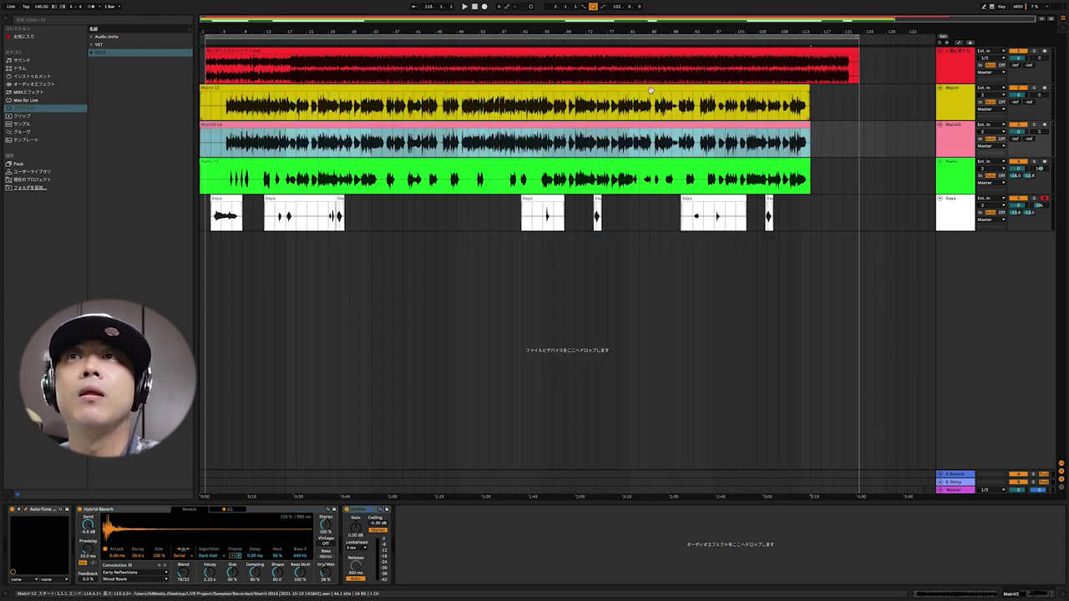
- Examine the Hamo track by selecting its clip and its track header
left_click(953, 176)
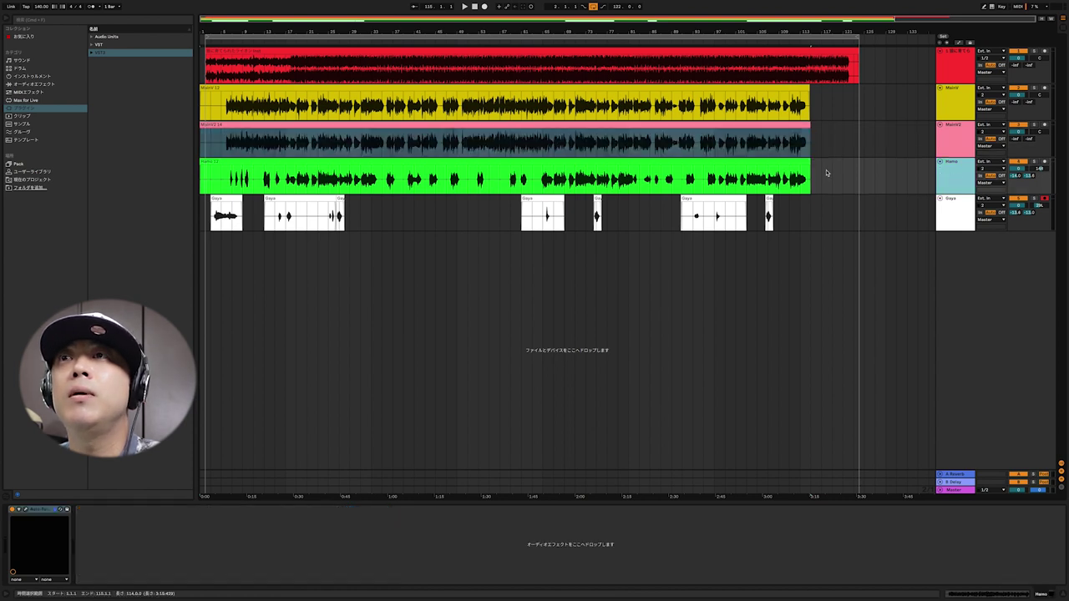
left_click(726, 164)
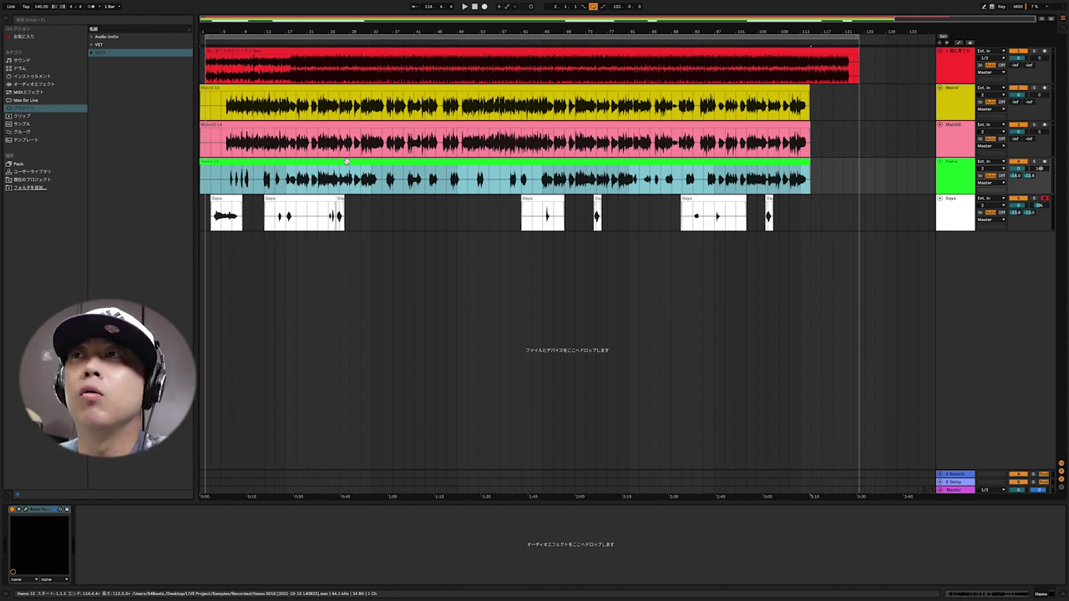
left_click(948, 174)
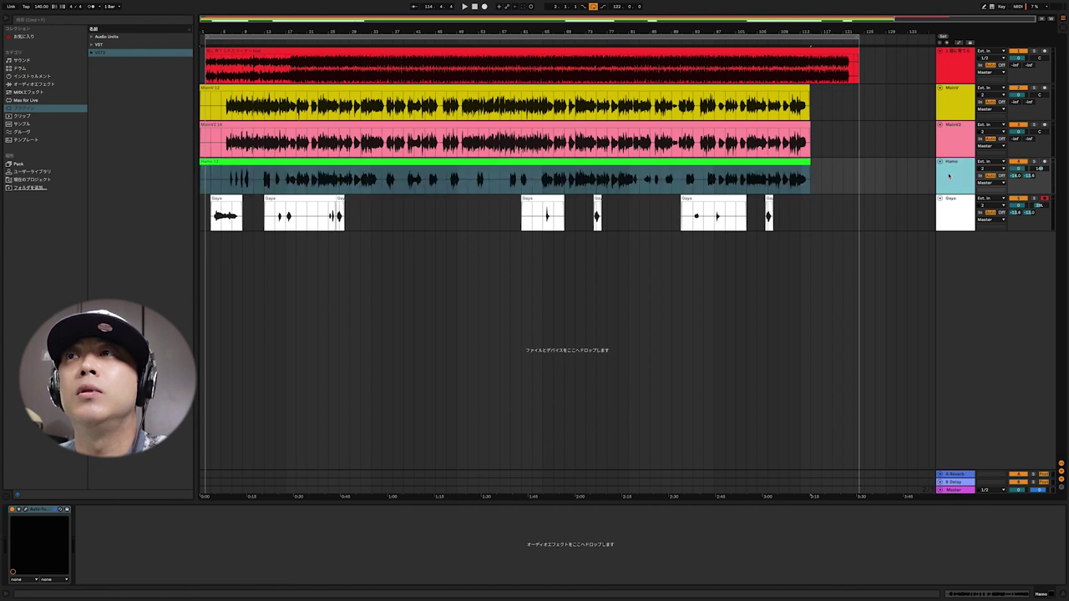
left_click(954, 66)
left_click(943, 174)
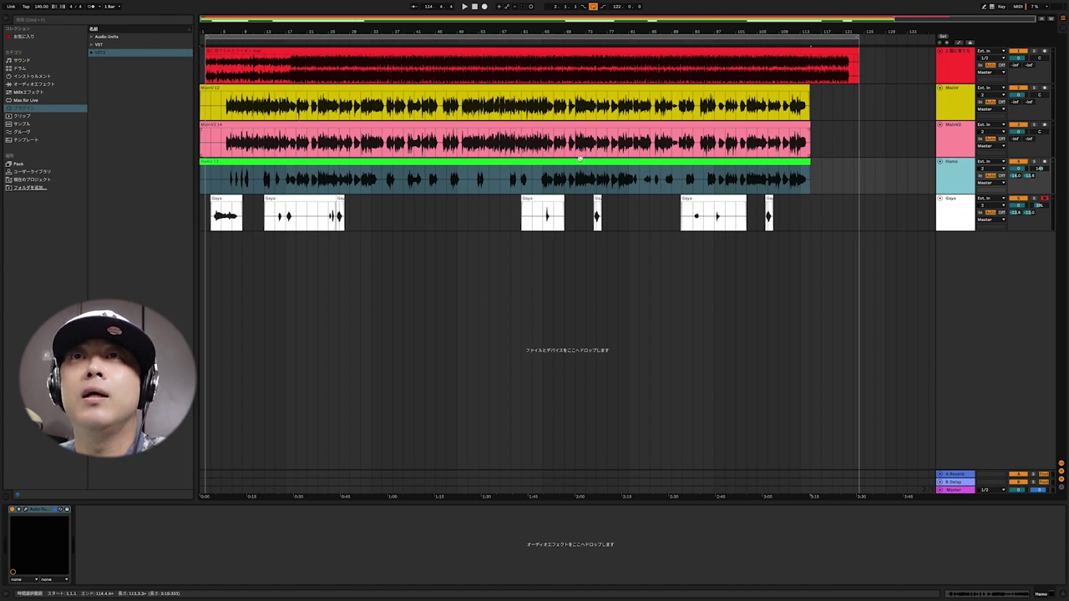
- Examine the Gaya track's second clip at bar 13 and the short clip that follows it
left_click(933, 210)
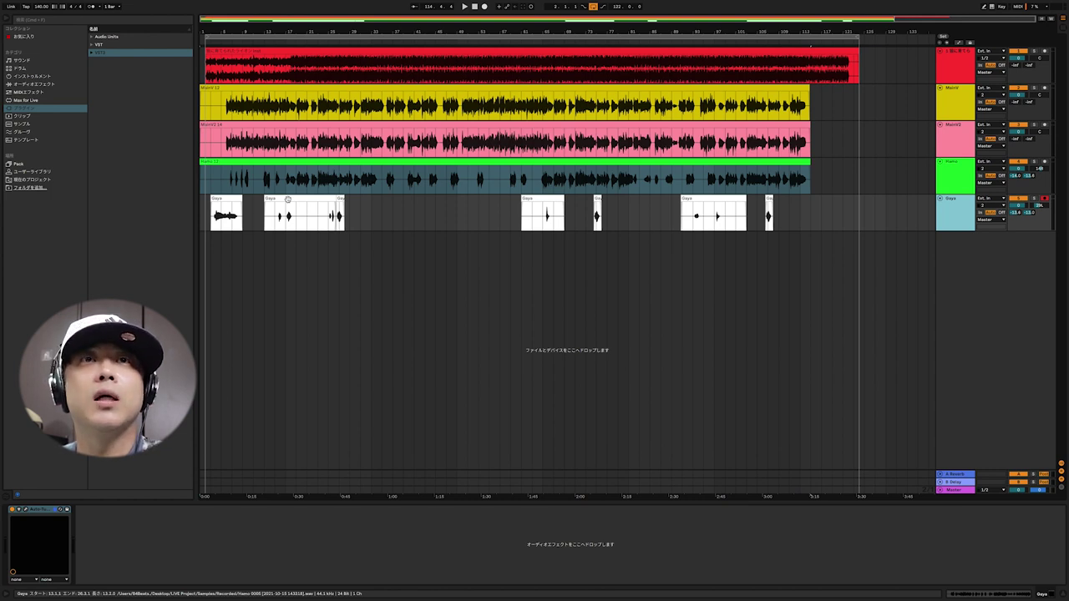
left_click(287, 199)
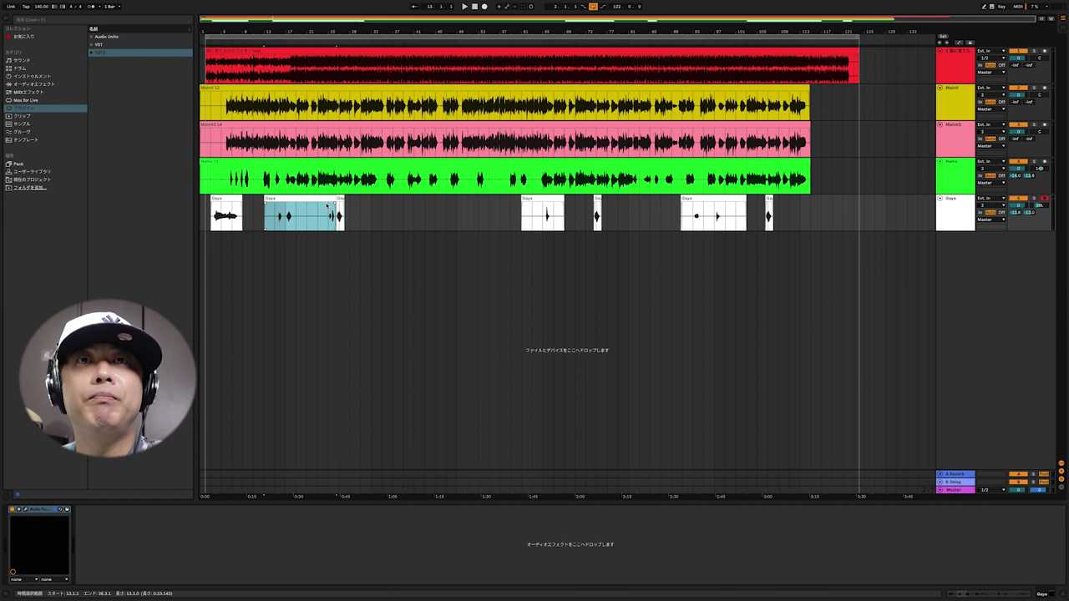
key("Right")
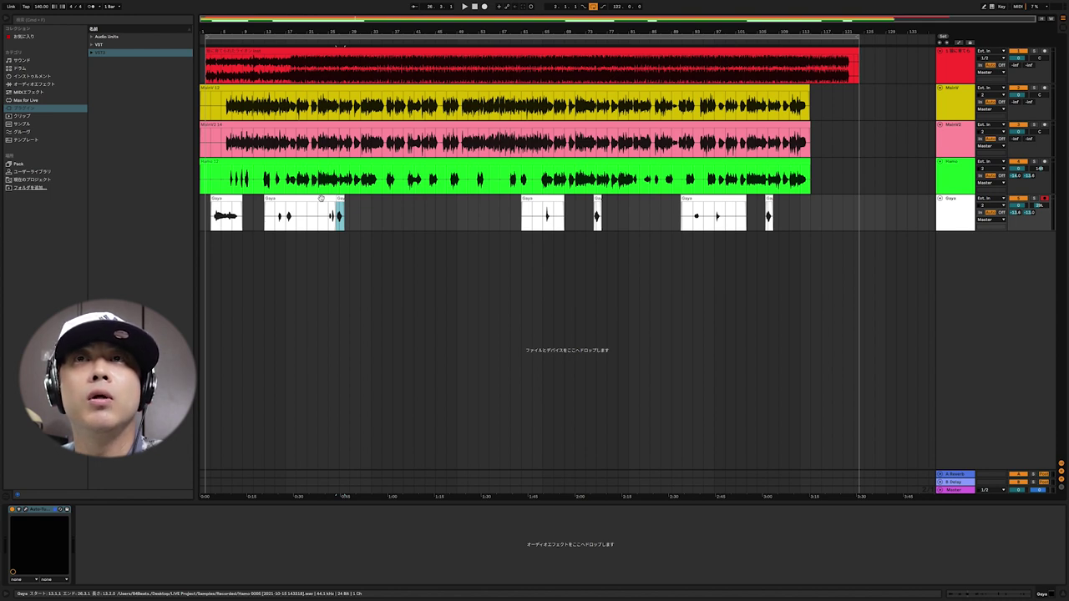
left_click(321, 198)
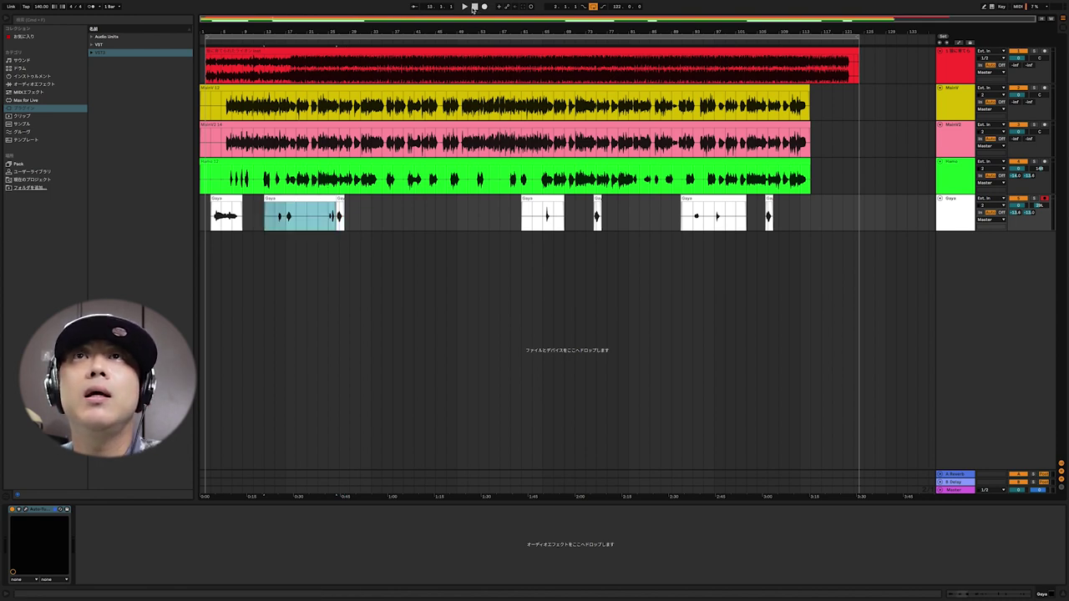
- Solo the MainV track and play it from bar 5 with its Auto-Tune Artist window open
left_click(488, 88)
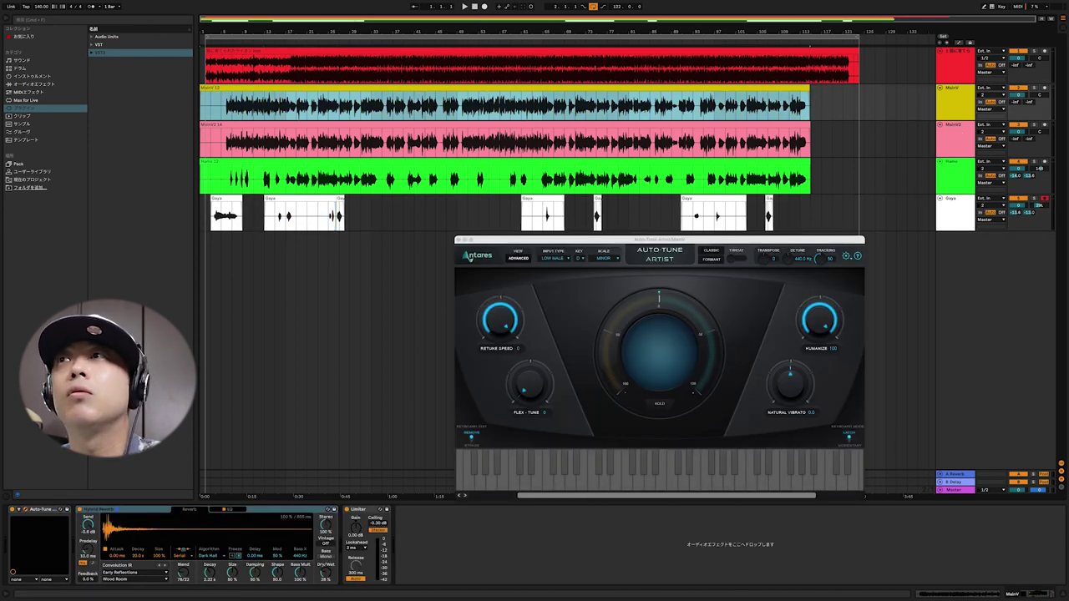
left_click(470, 261)
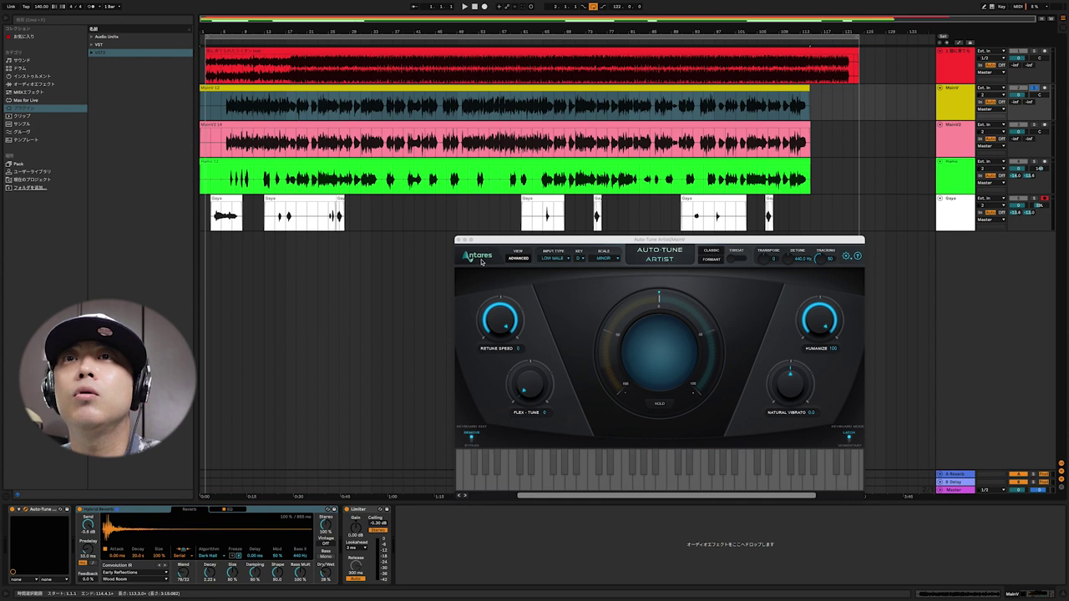
left_click(207, 104)
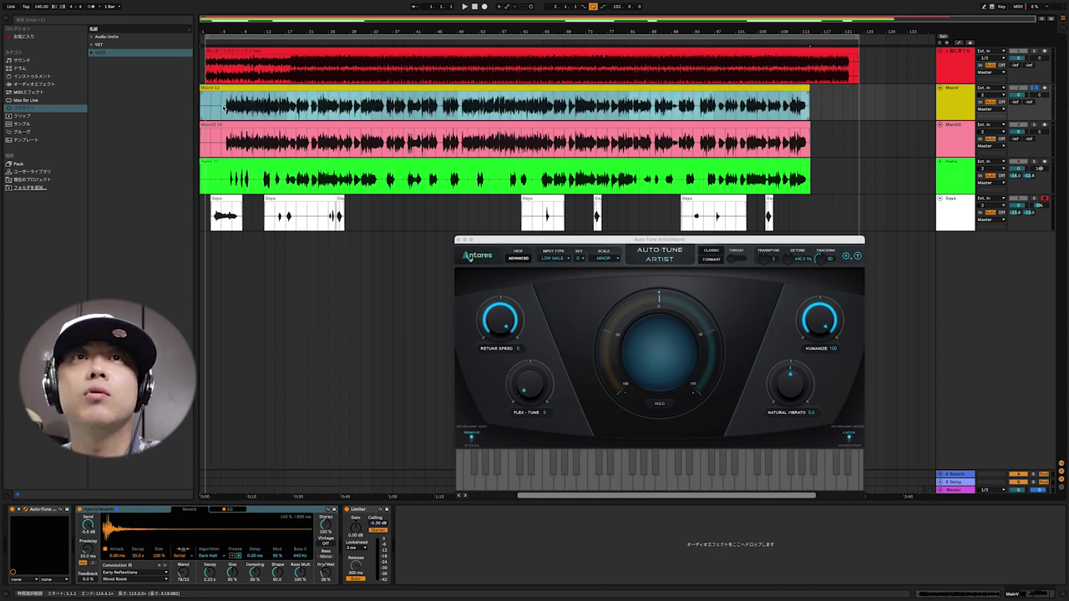
left_click(219, 117)
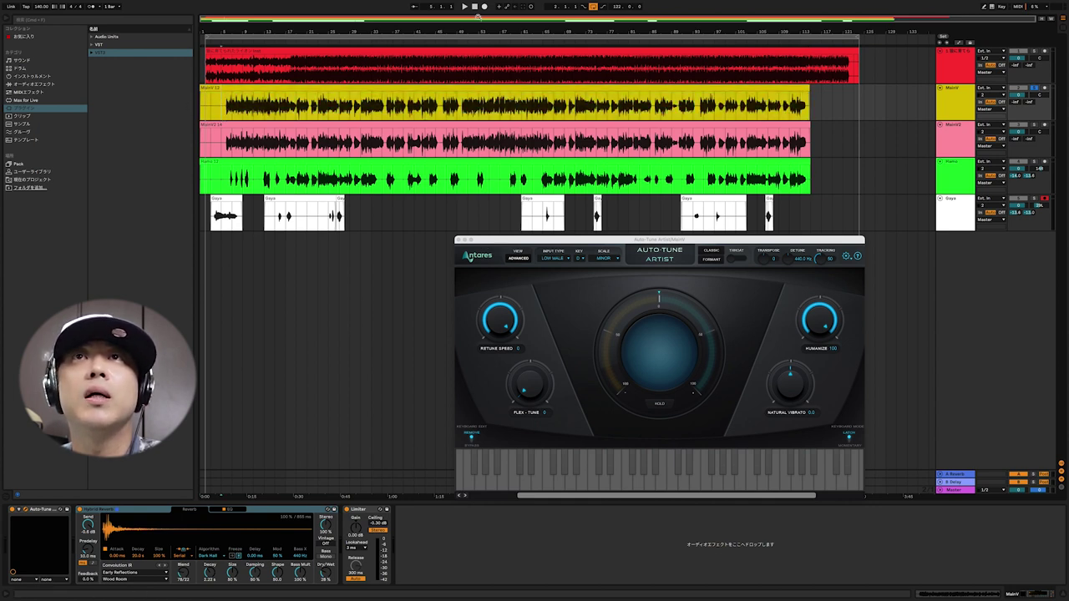
left_click(466, 5)
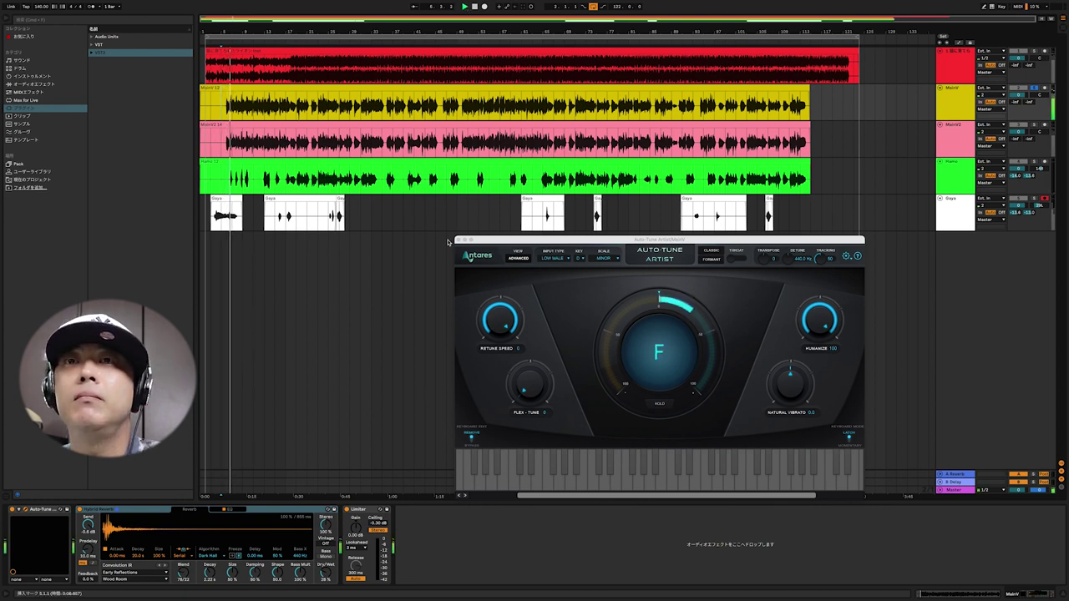
- Set Humanize to 0 and Retune Speed to about 18 in MainV's Auto-Tune Artist, stopping playback between the two changes
left_click_drag(820, 322, 820, 443)
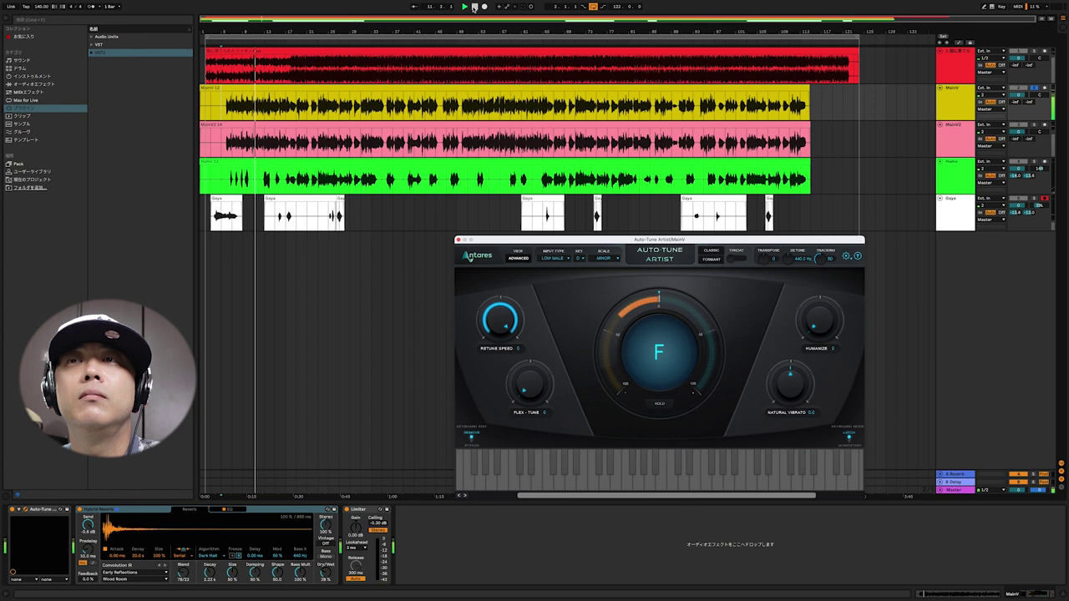
left_click(473, 7)
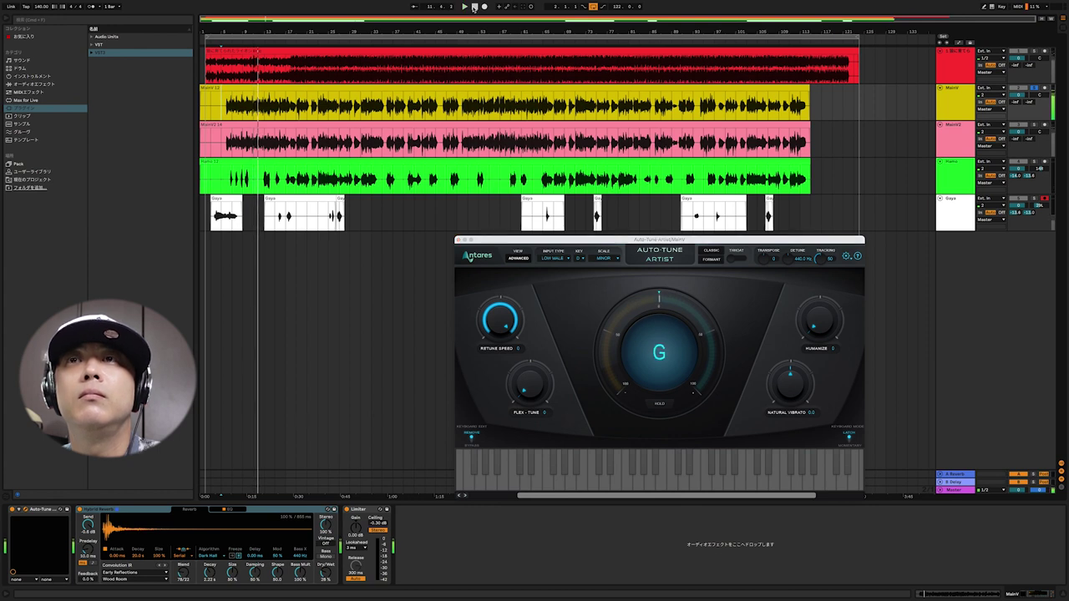
left_click(498, 328)
left_click_drag(499, 320, 496, 338)
left_click_drag(497, 324, 498, 351)
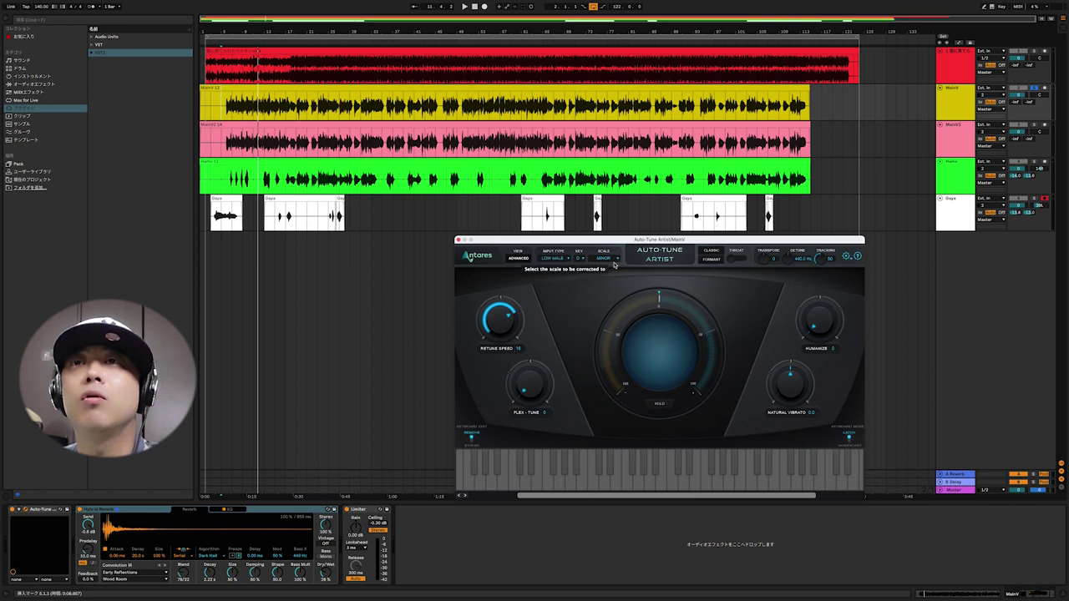
- Load the Antares Auto-Key VST3 plug-in onto the Master track
left_click(956, 74)
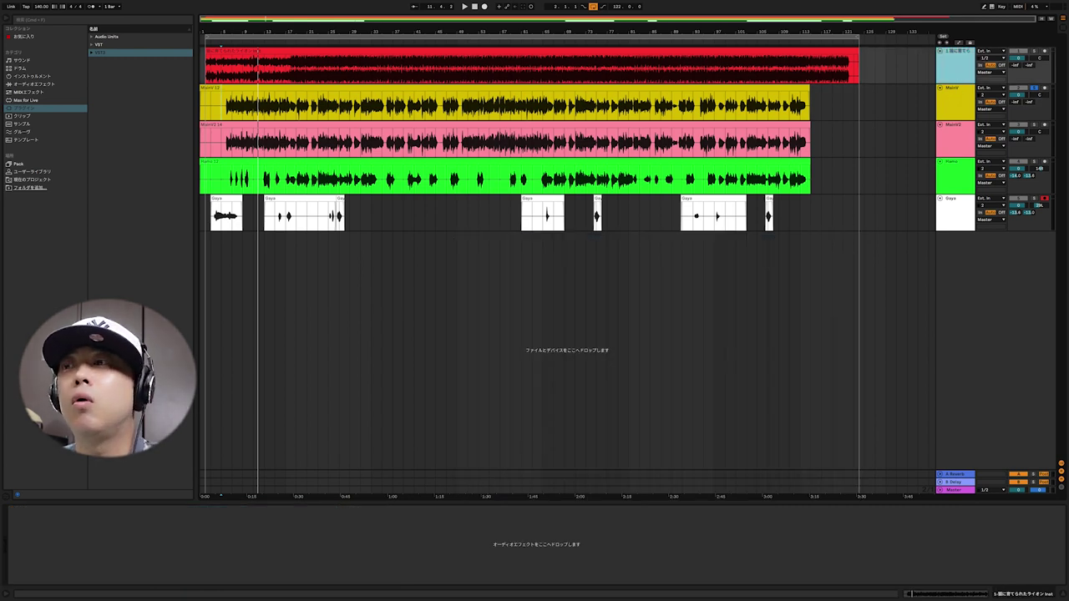
left_click(1033, 594)
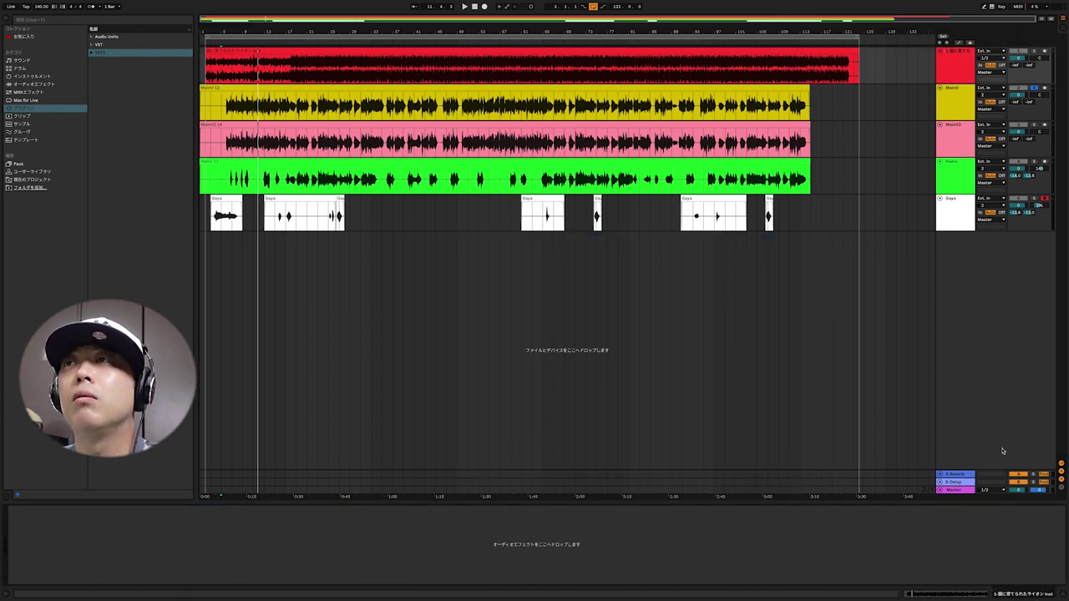
left_click(963, 56)
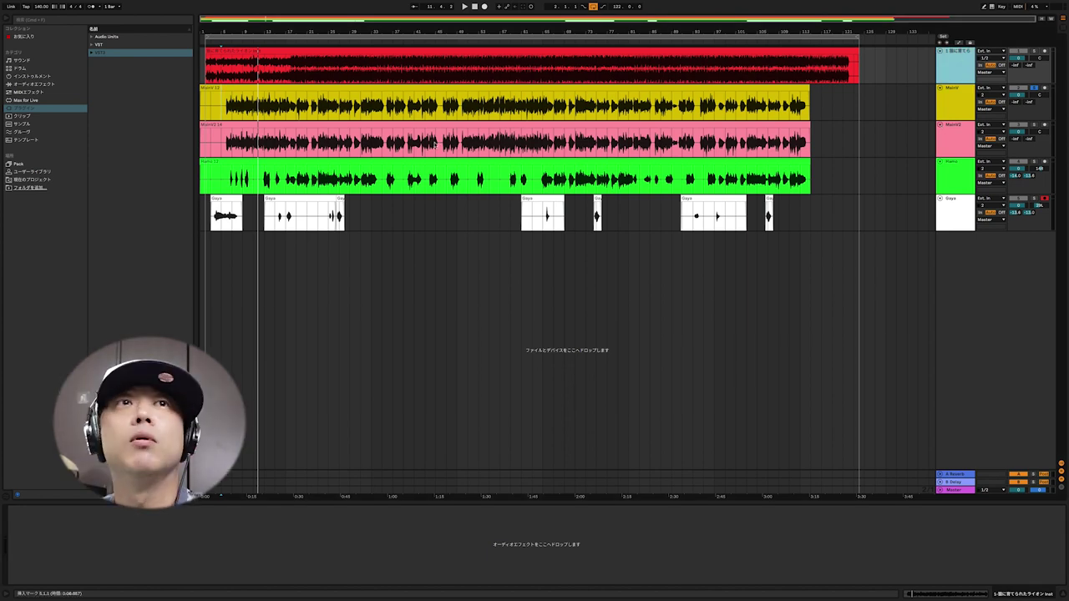
left_click(92, 52)
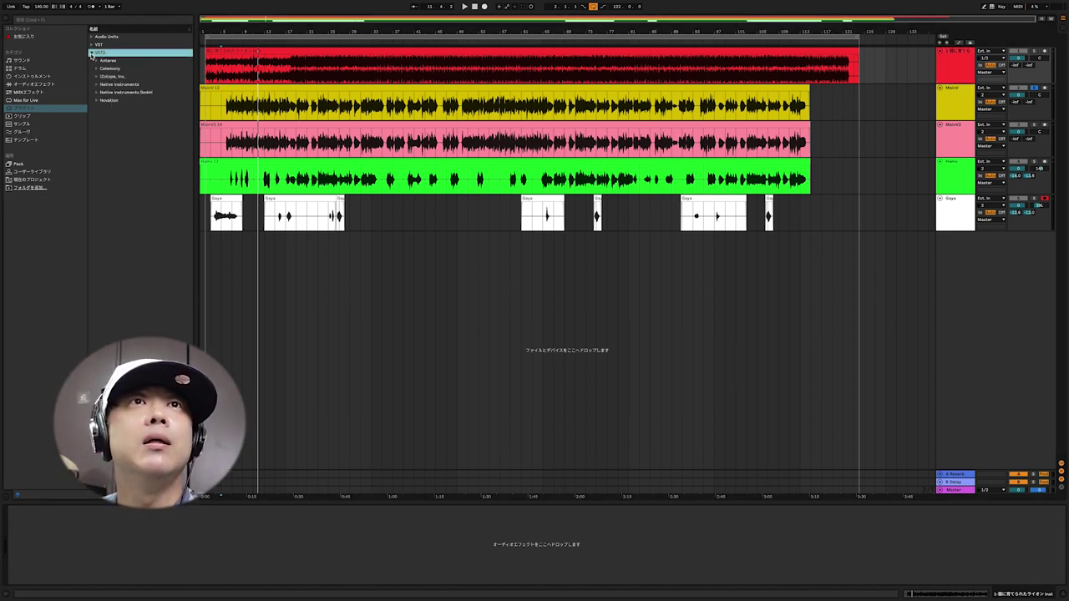
left_click(95, 61)
left_click(104, 70)
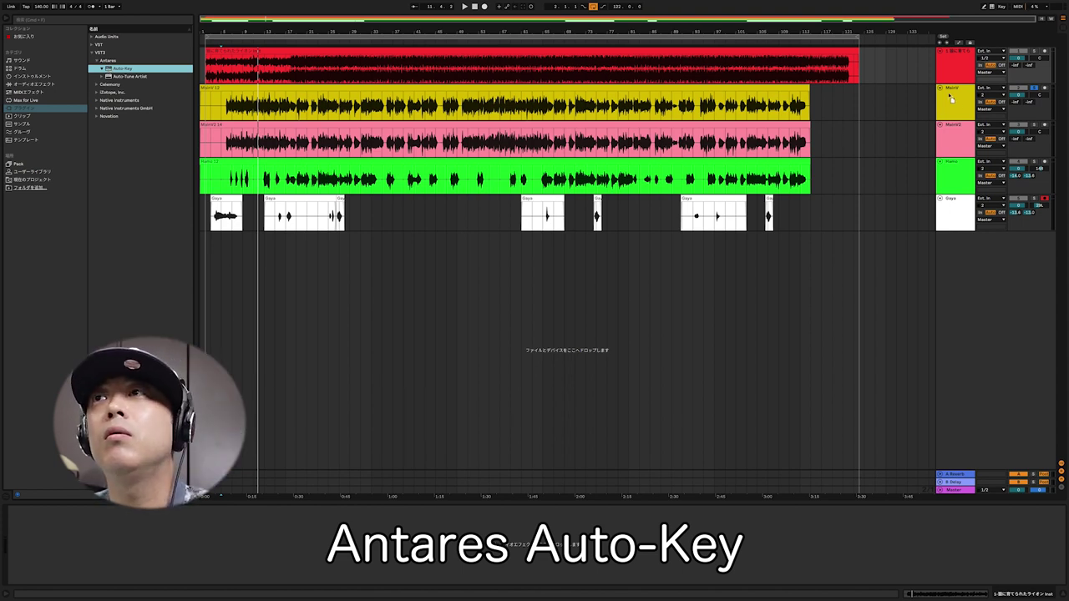
left_click(954, 490)
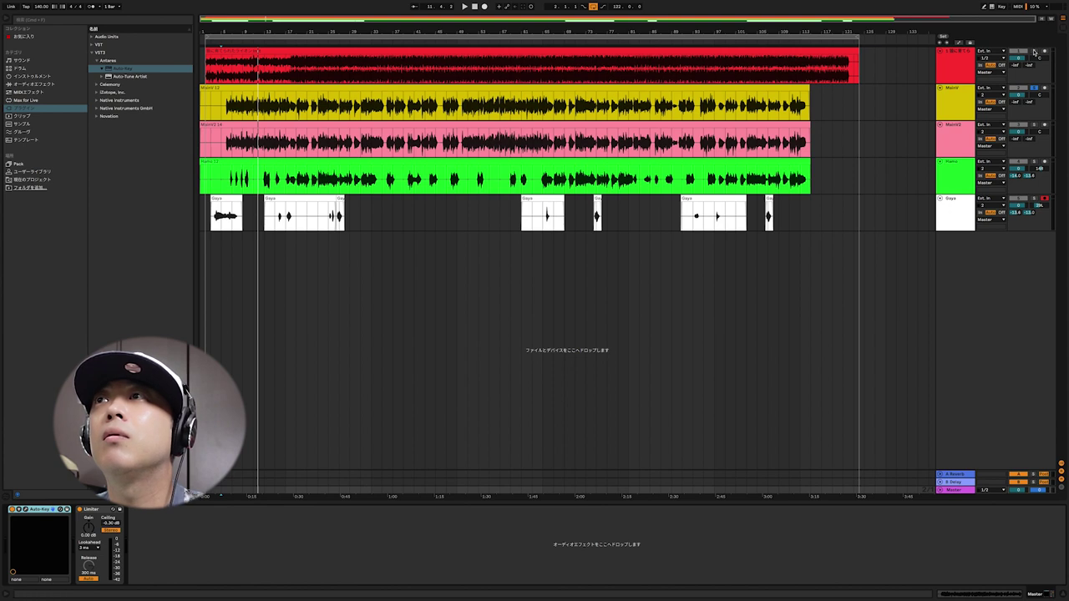
- Play the instrumental soloed with the Auto-Key window open and restart its key detection
left_click(465, 7)
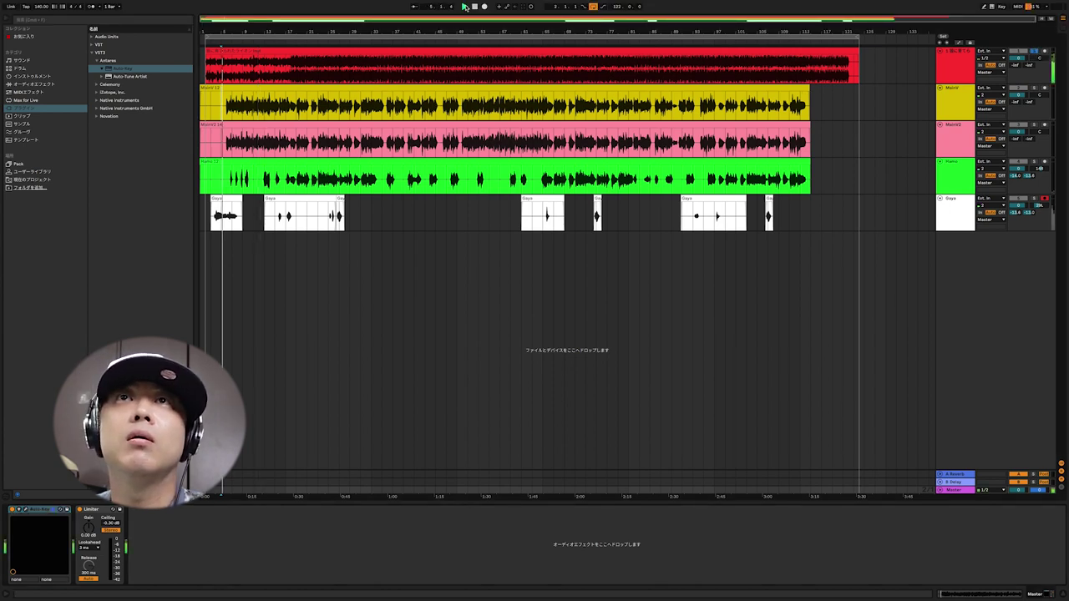
left_click(25, 511)
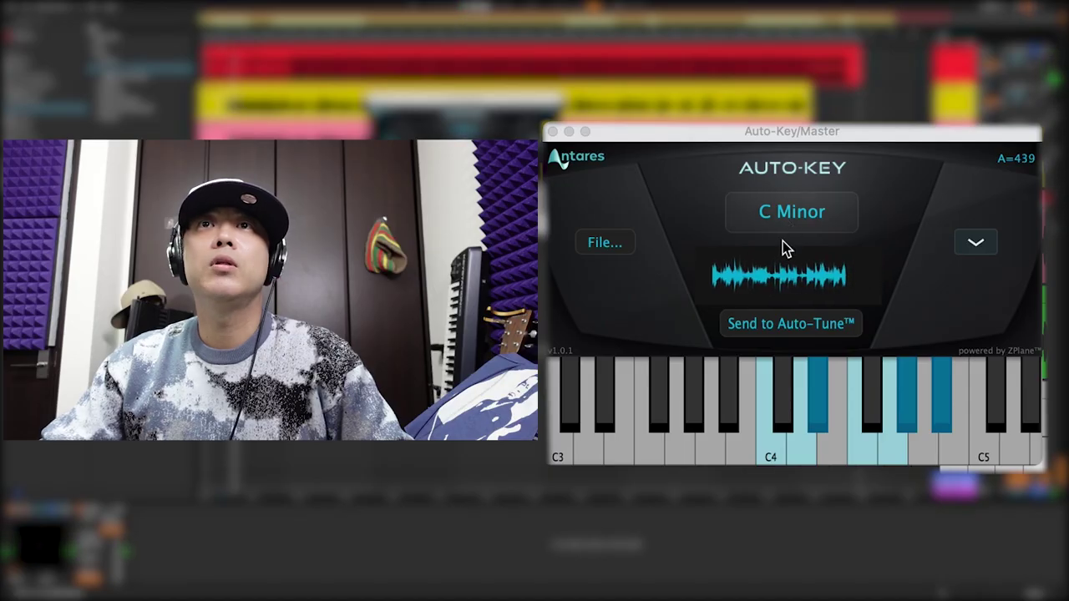
left_click(790, 224)
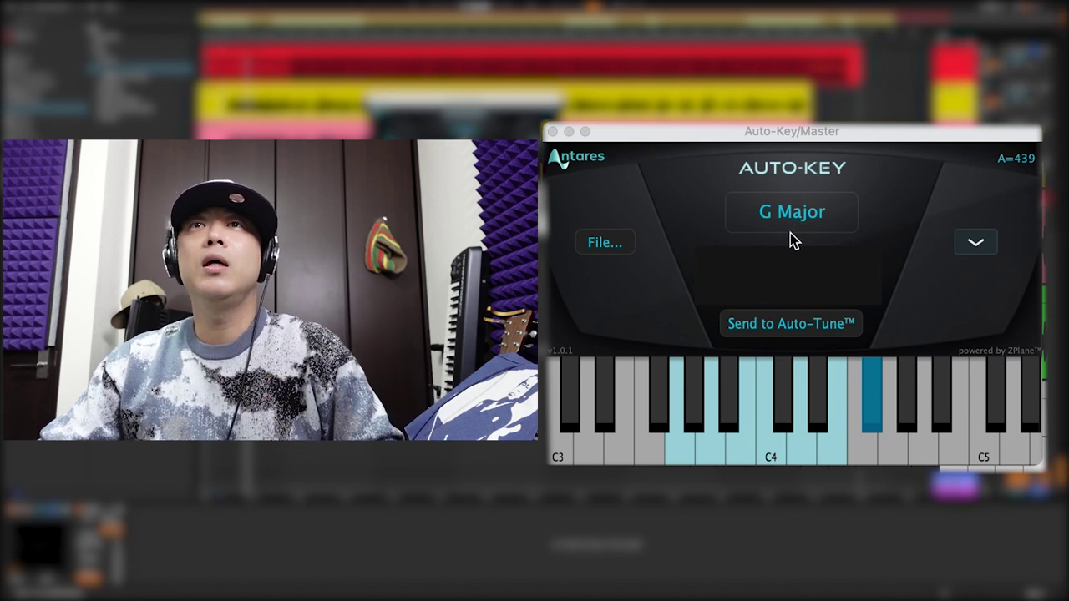
- Send the G Major key from Auto-Key to Auto-Tune and move MainV's Auto-Tune Artist window aside
left_click(761, 329)
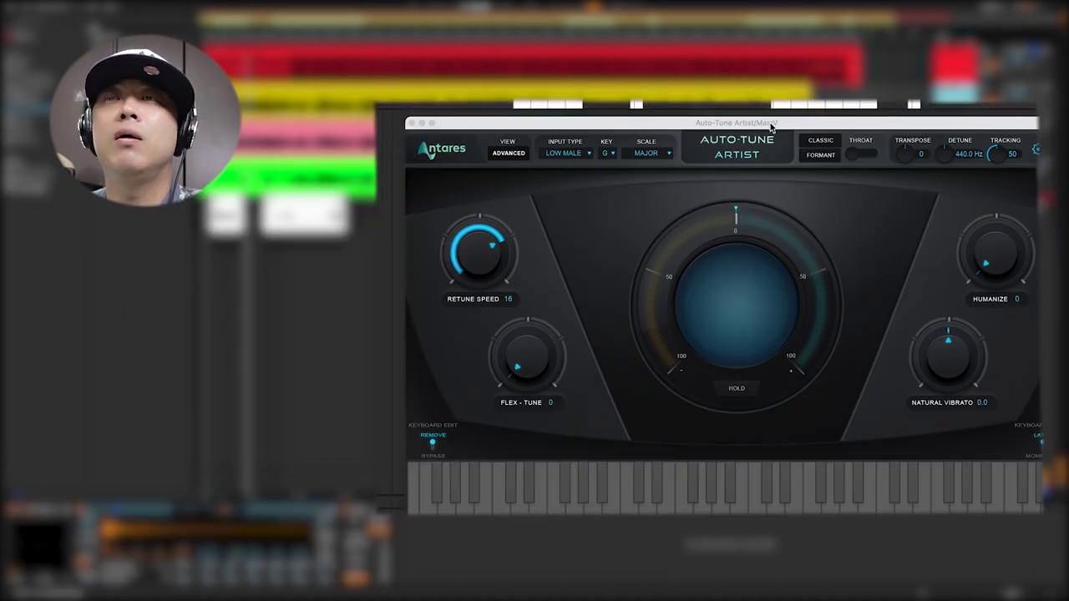
left_click_drag(774, 123, 613, 90)
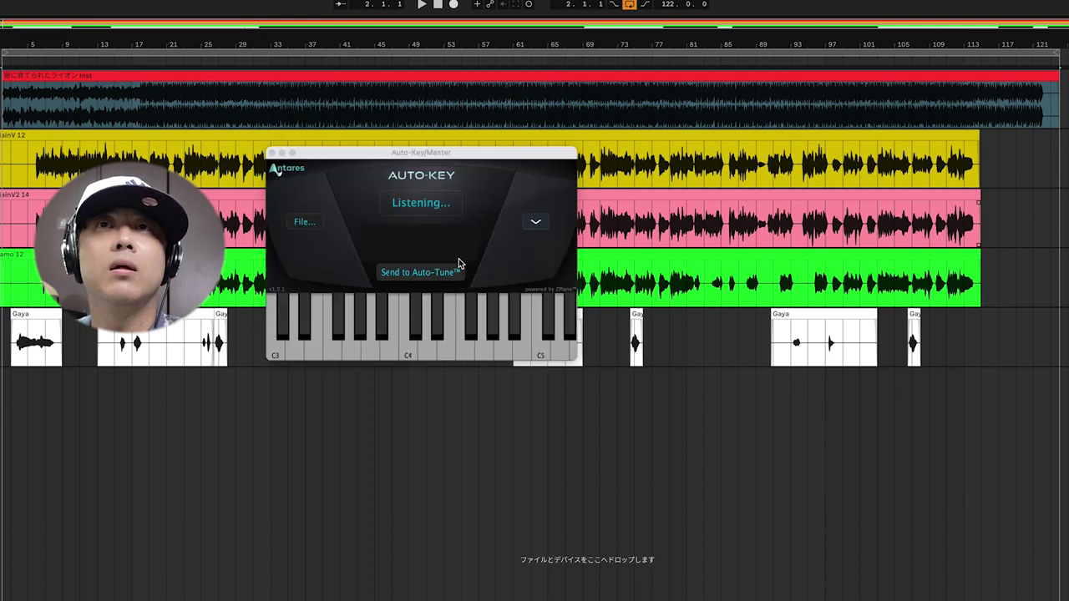
- Restart Auto-Key's detection while playing the instrumental from bar 2, and stop playback after about four bars
left_click(436, 274)
left_click(436, 205)
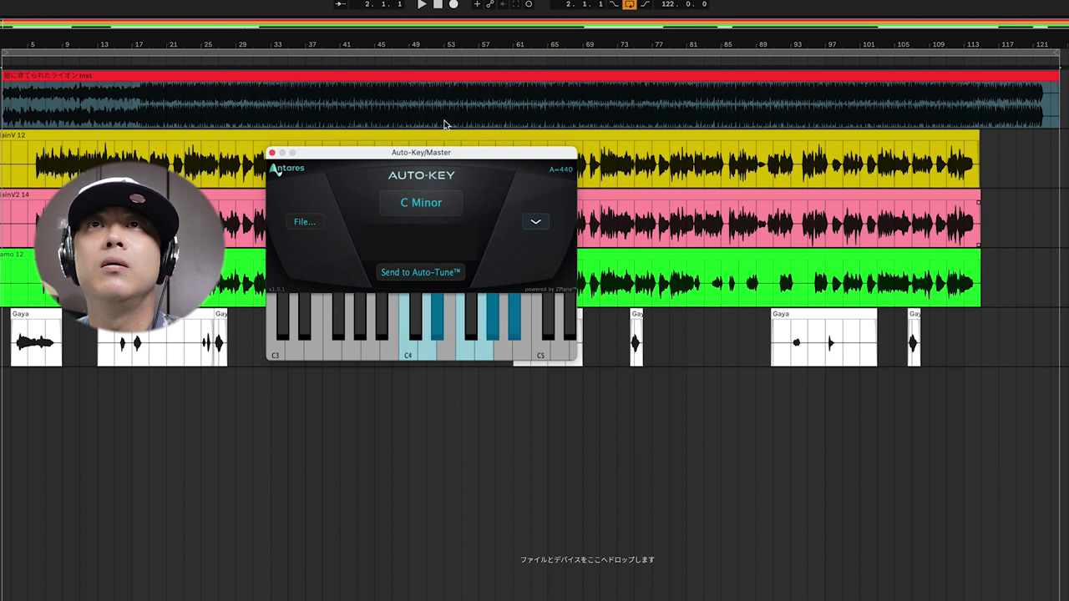
left_click(420, 5)
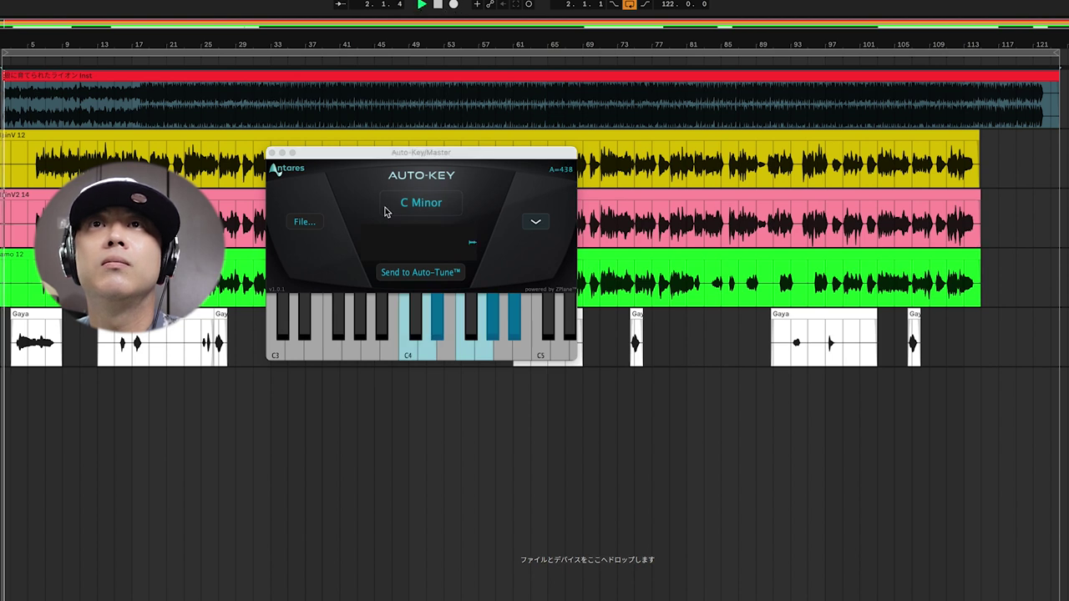
left_click(432, 208)
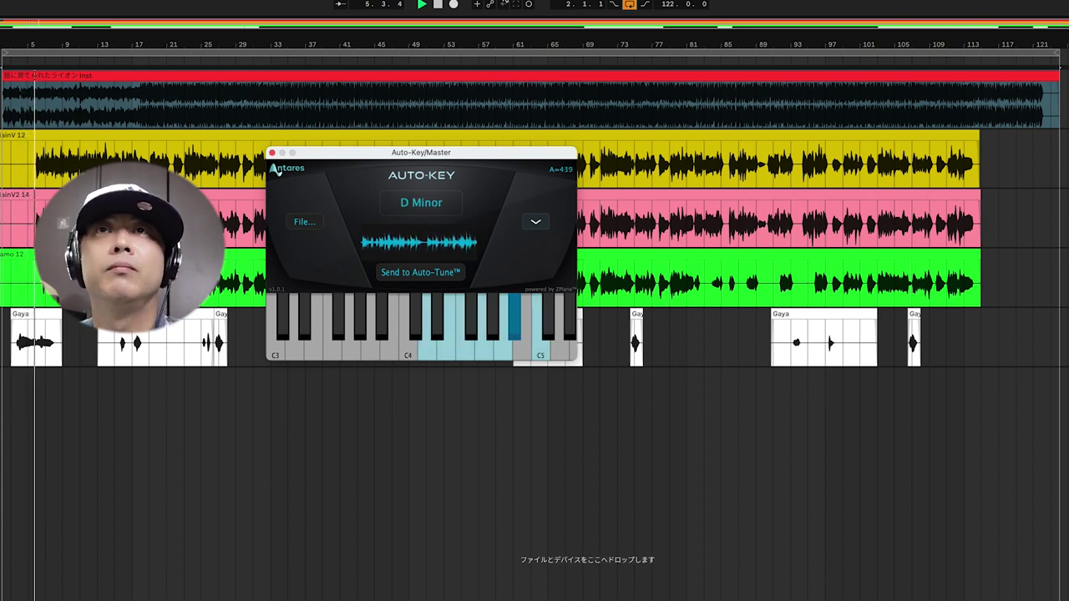
left_click(436, 9)
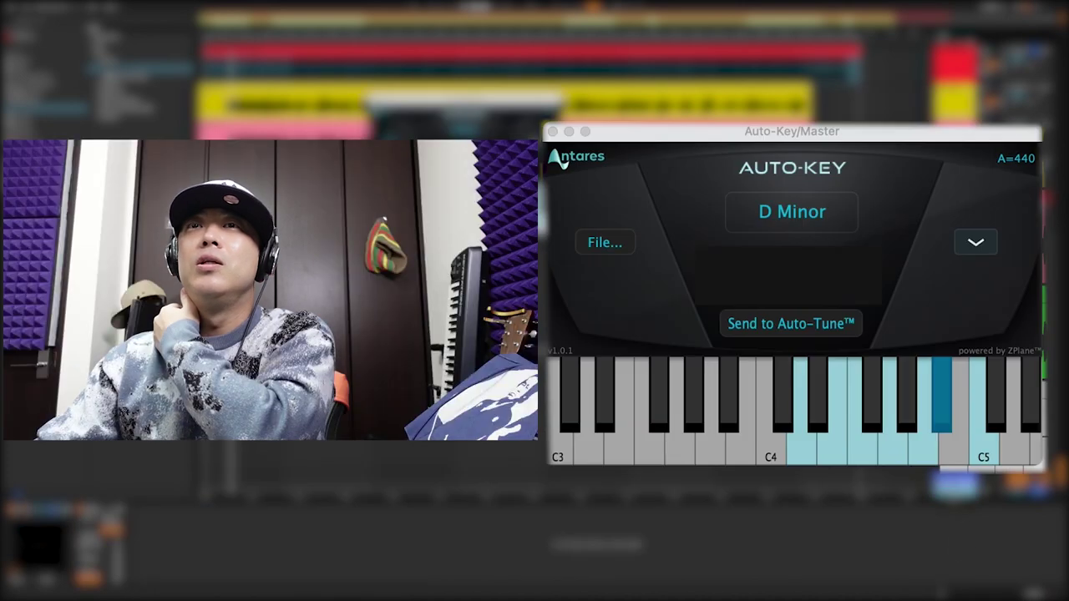
- Send the D Minor key from Auto-Key to Auto-Tune and select Low Male as MainV's input type in Auto-Tune Artist
left_click(779, 324)
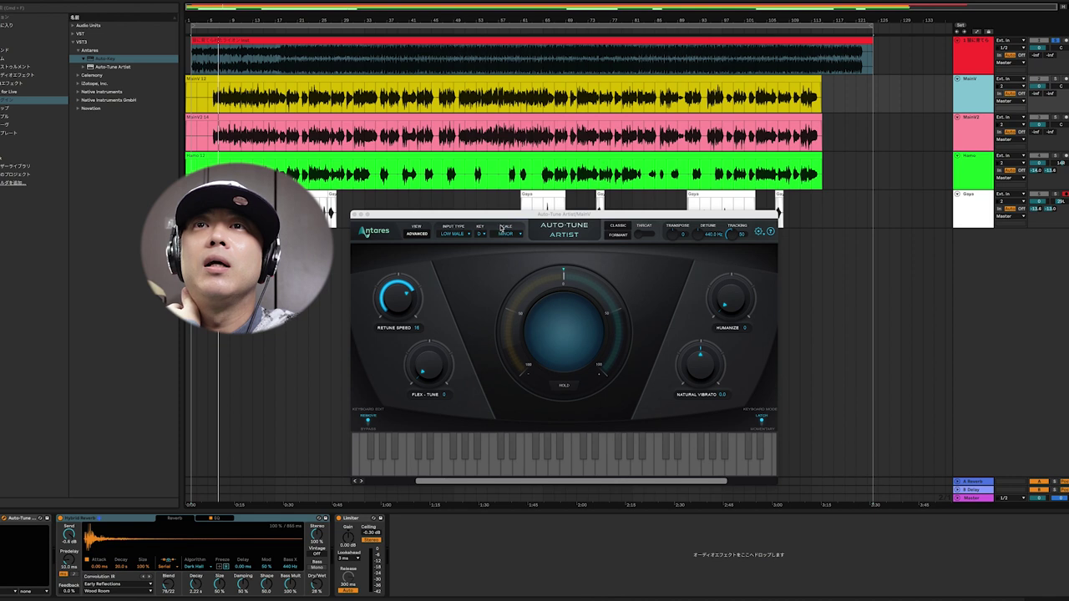
left_click_drag(499, 216, 505, 196)
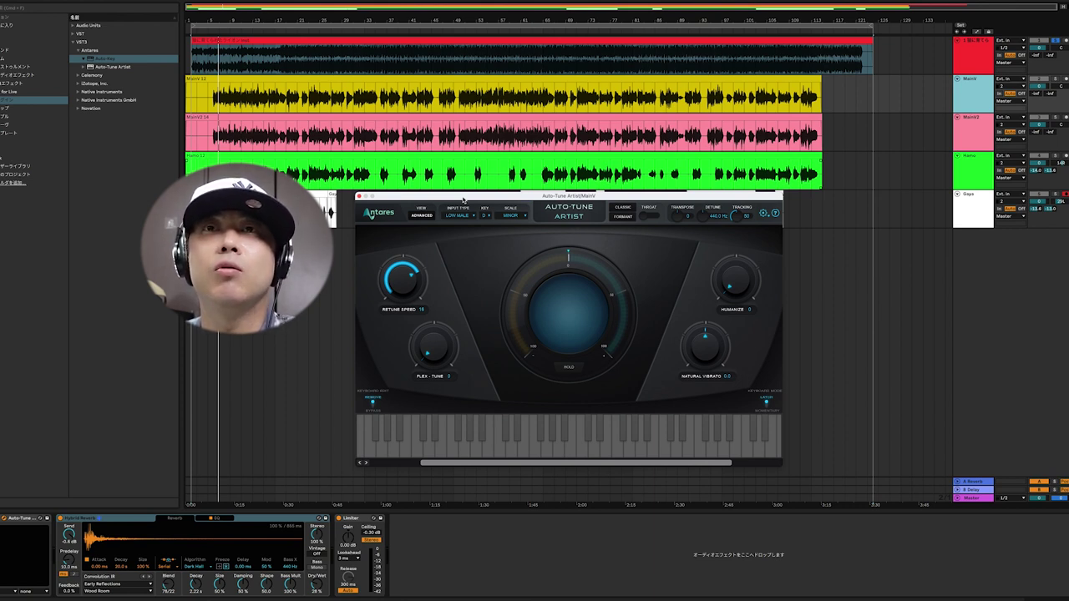
left_click_drag(464, 200, 438, 234)
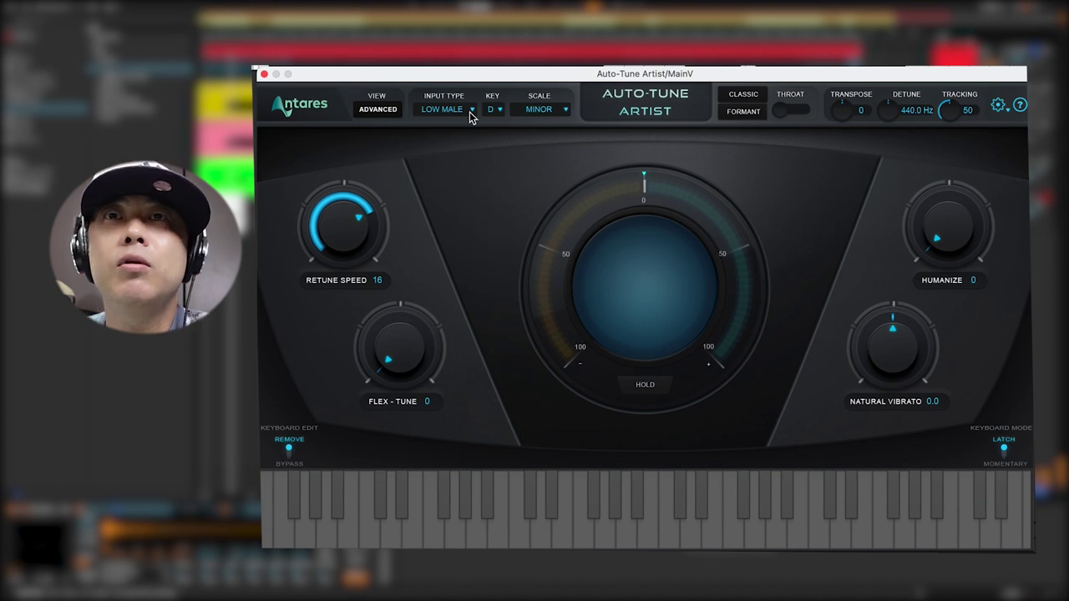
left_click(470, 114)
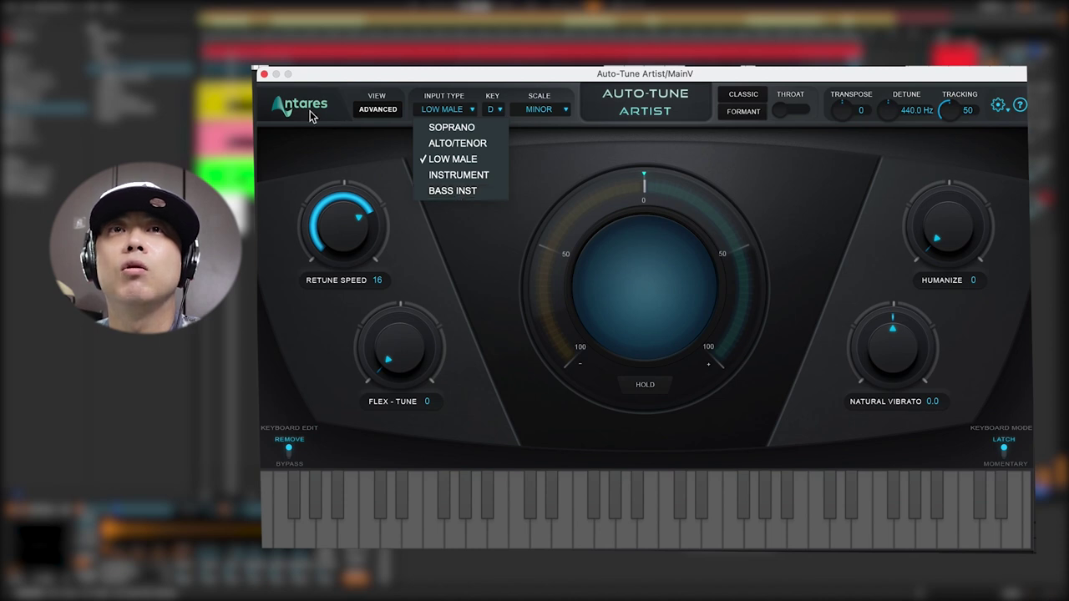
left_click(470, 162)
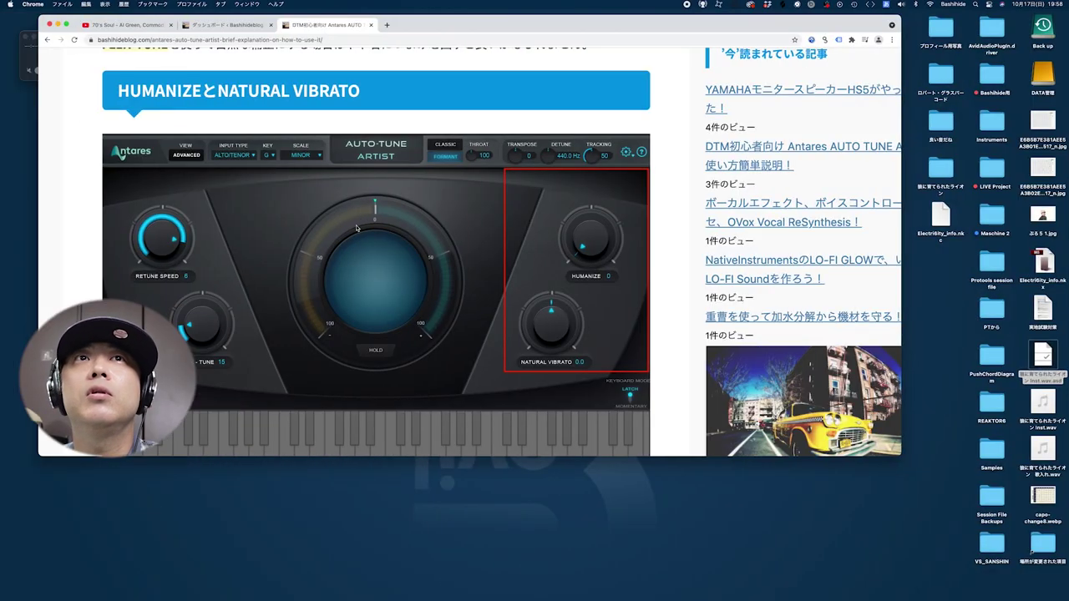
- Review the blog article's sections on Retune Speed, Flex-Tune, Humanize and Natural Vibrato in Chrome
scroll(356, 227, "up", 4)
scroll(355, 227, "down", 4)
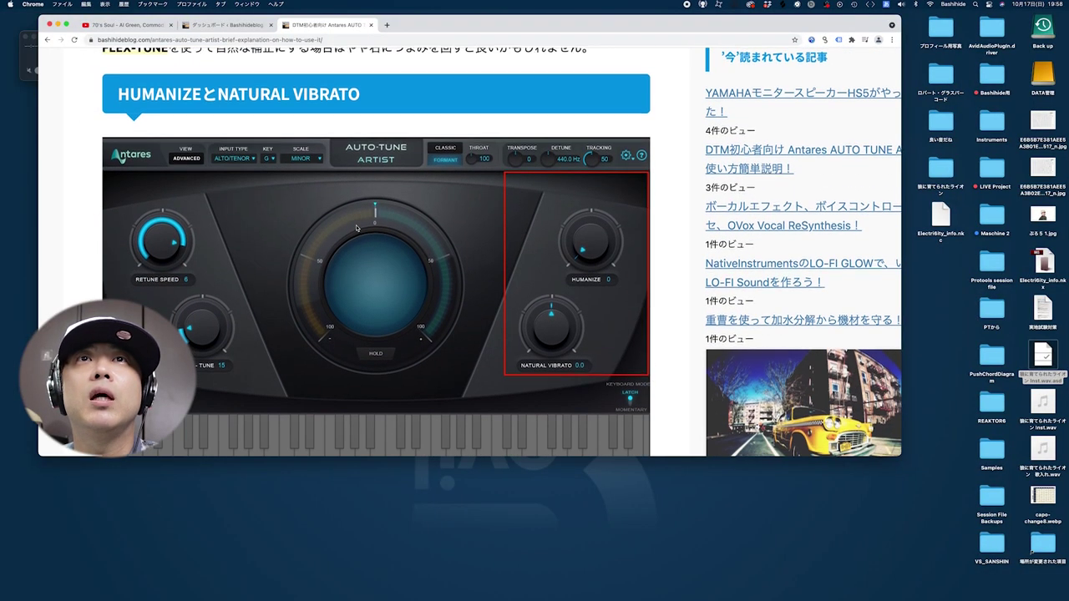
scroll(356, 227, "up", 4)
scroll(355, 228, "down", 10)
scroll(356, 227, "up", 5)
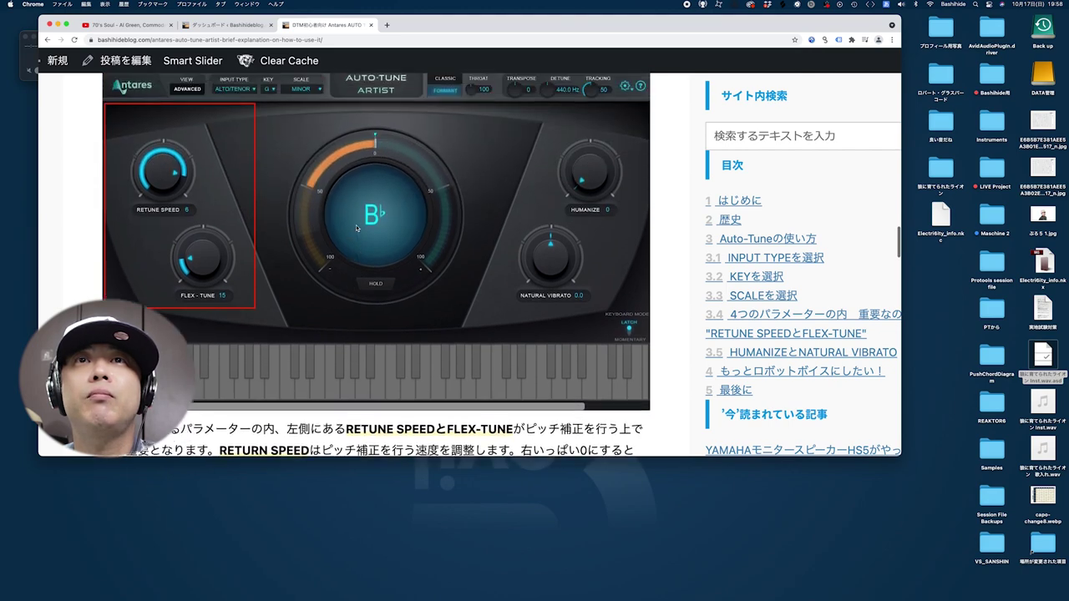
scroll(355, 225, "up", 10)
scroll(357, 228, "up", 5)
scroll(356, 228, "down", 9)
scroll(356, 228, "down", 10)
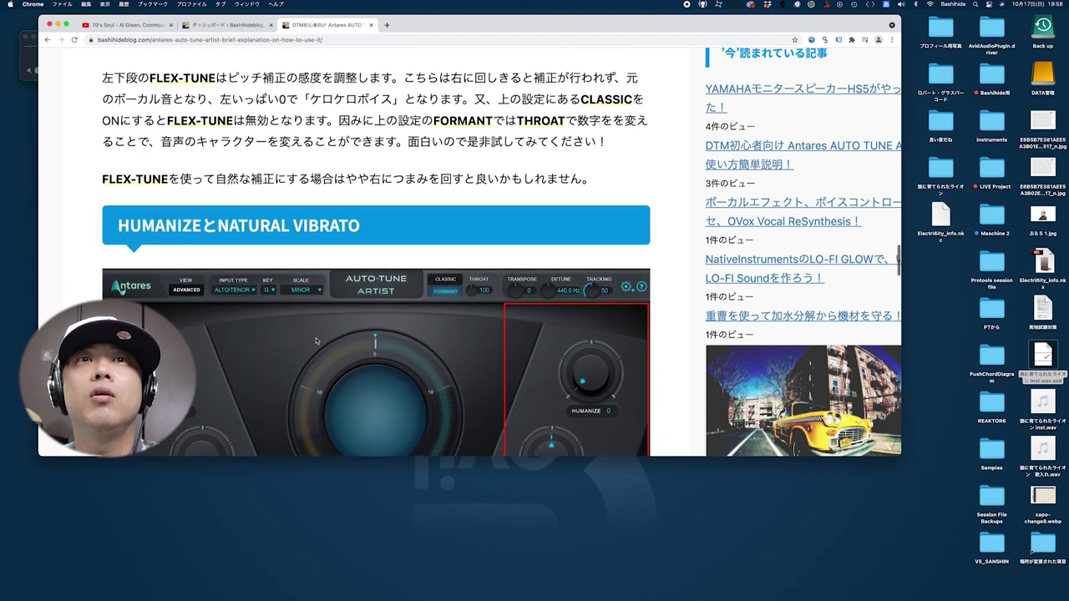
scroll(315, 340, "down", 1)
scroll(290, 224, "down", 9)
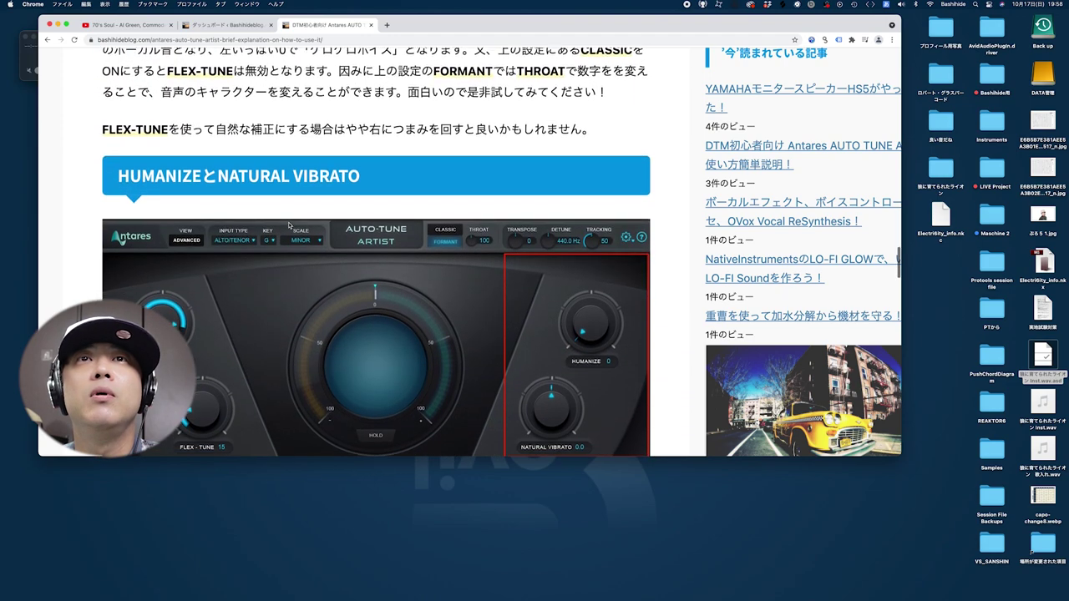
scroll(290, 224, "up", 15)
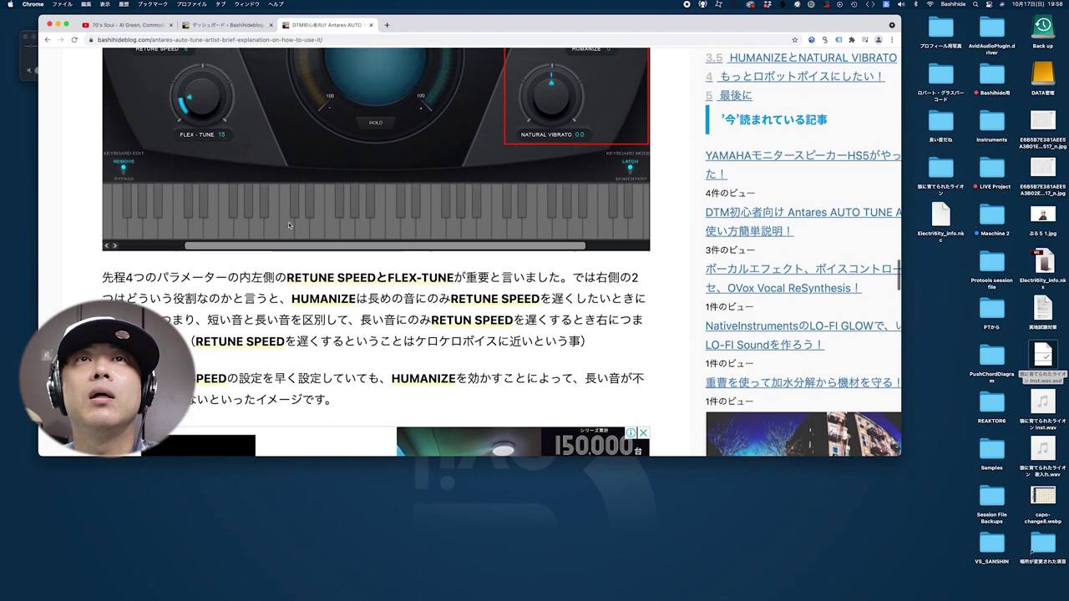
scroll(290, 225, "up", 1)
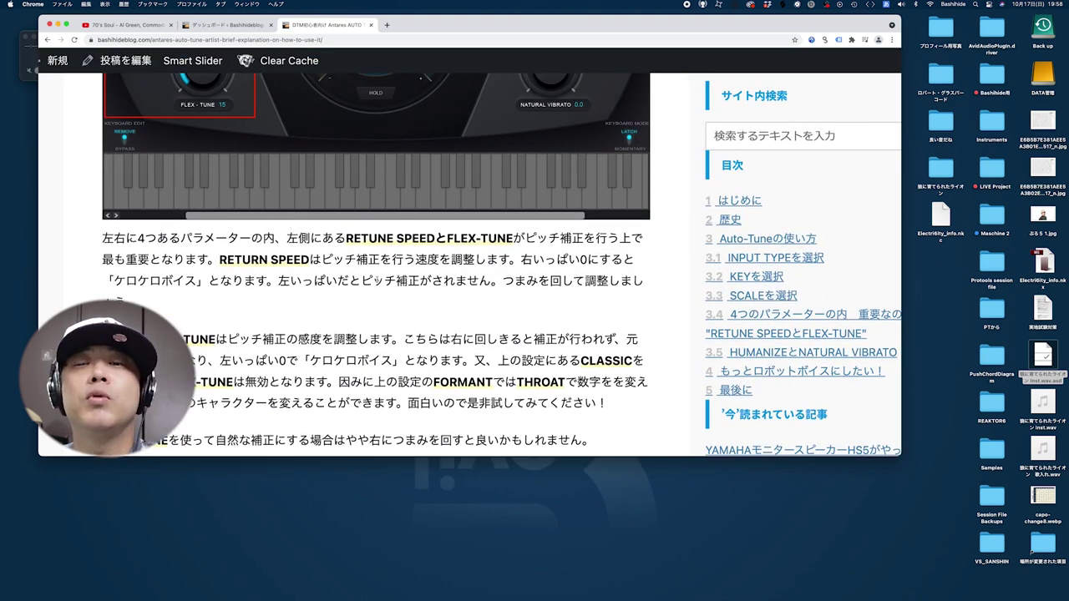
scroll(237, 276, "up", 8)
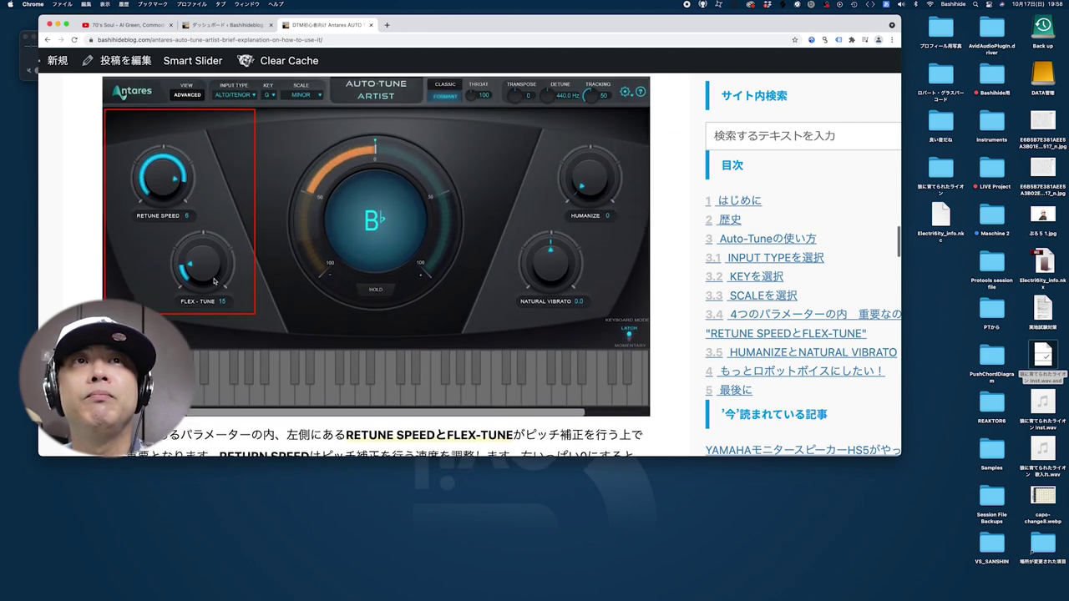
scroll(214, 282, "up", 1)
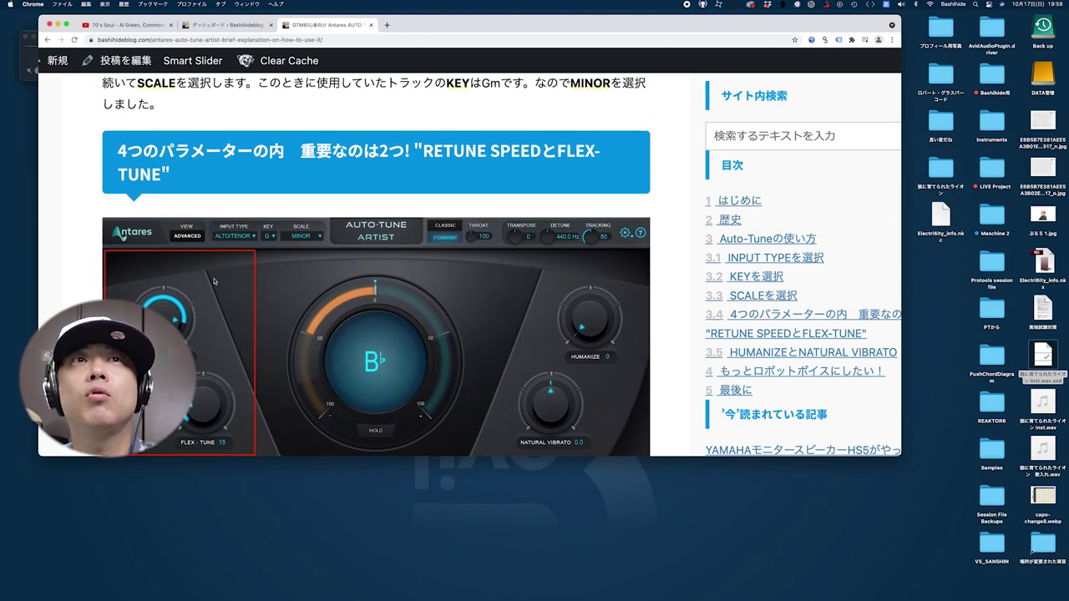
scroll(214, 282, "down", 5)
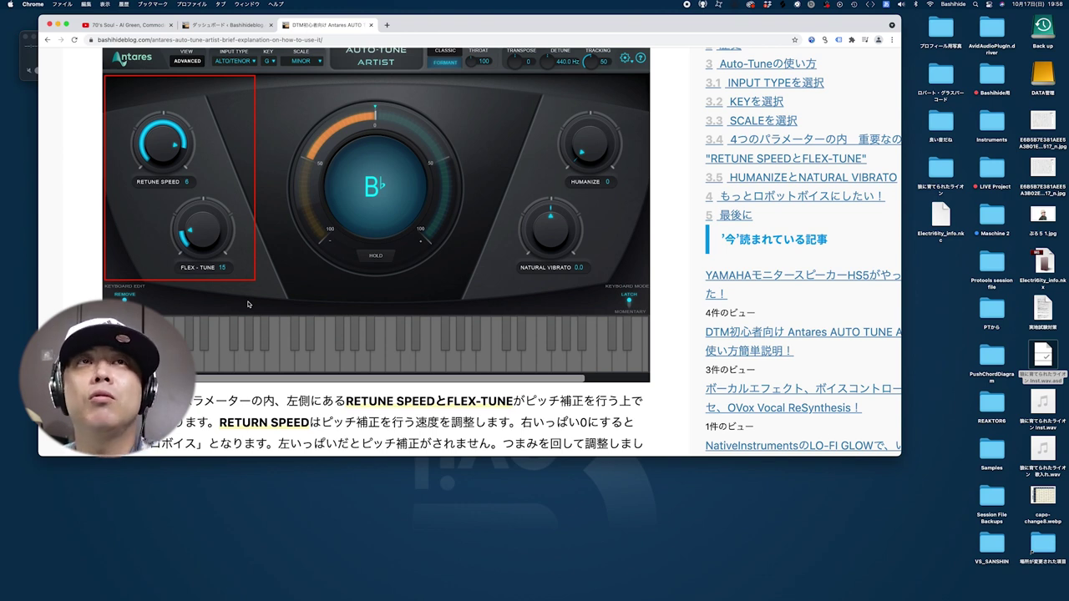
- Switch back to Ableton Live, view the Auto-Tune Artist settings on the MainV2 track and close the plug-in window
mouse_move(523, 598)
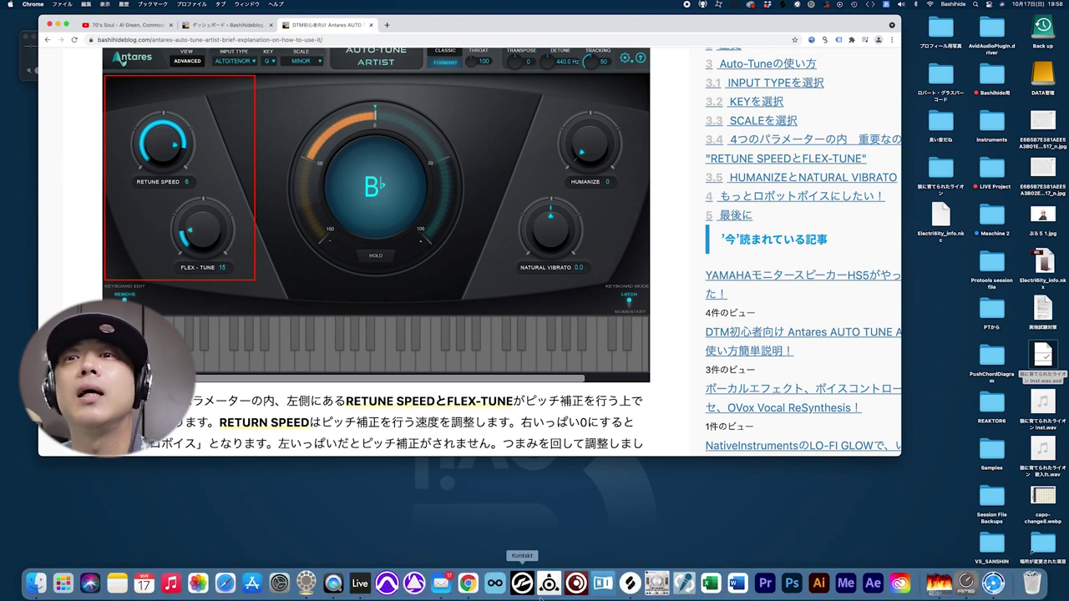
left_click(360, 584)
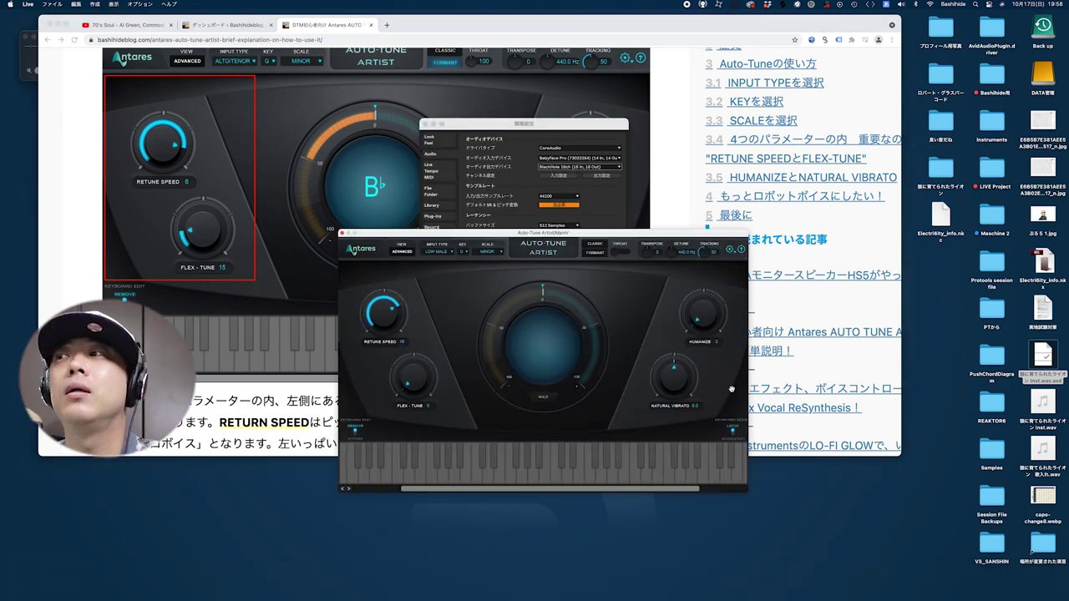
mouse_move(628, 589)
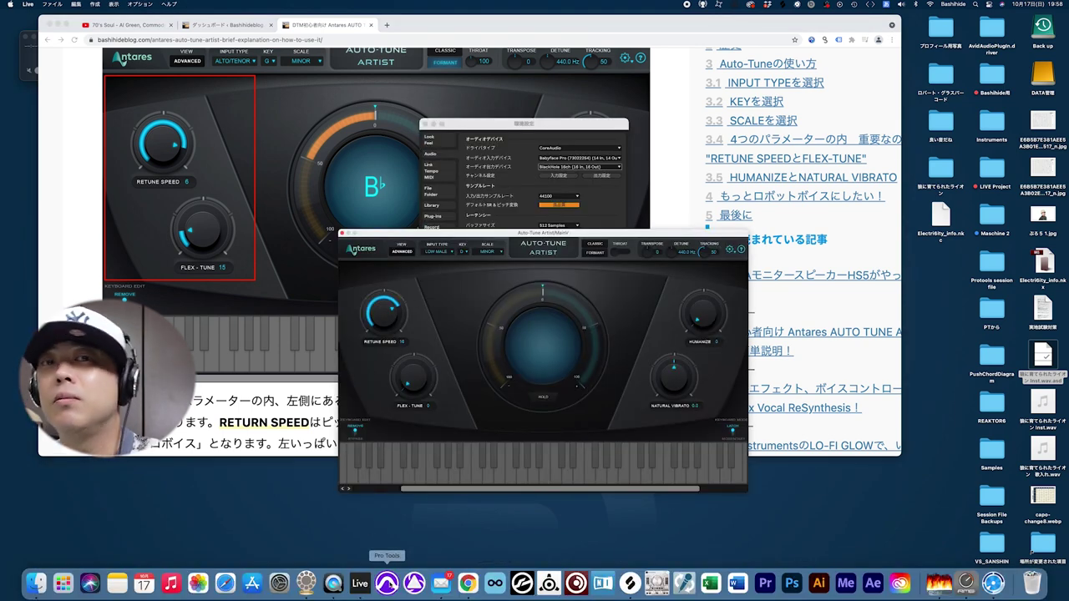
left_click(360, 585)
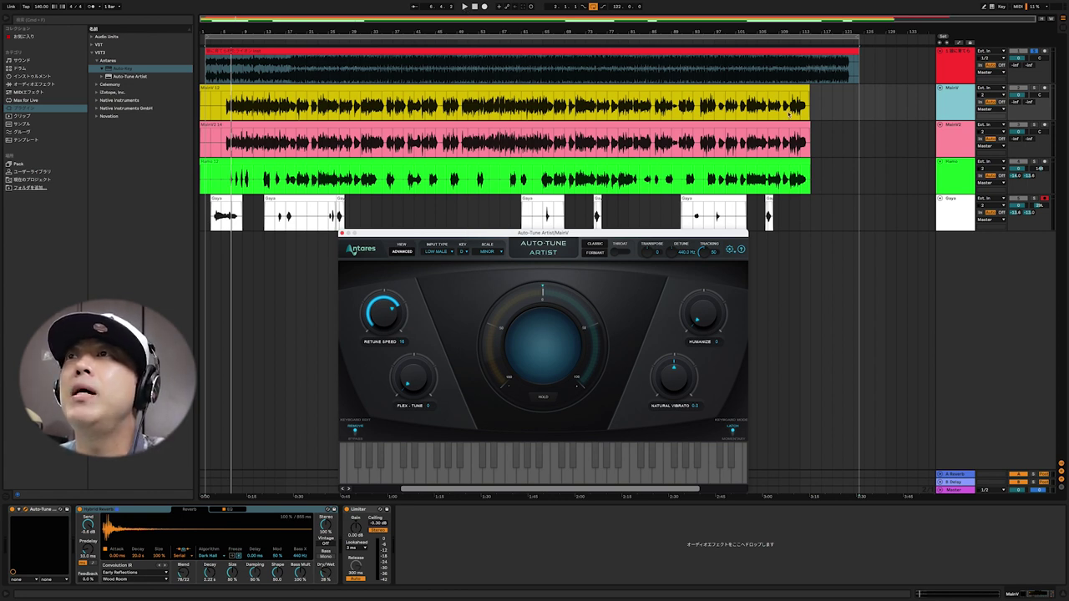
left_click(944, 148)
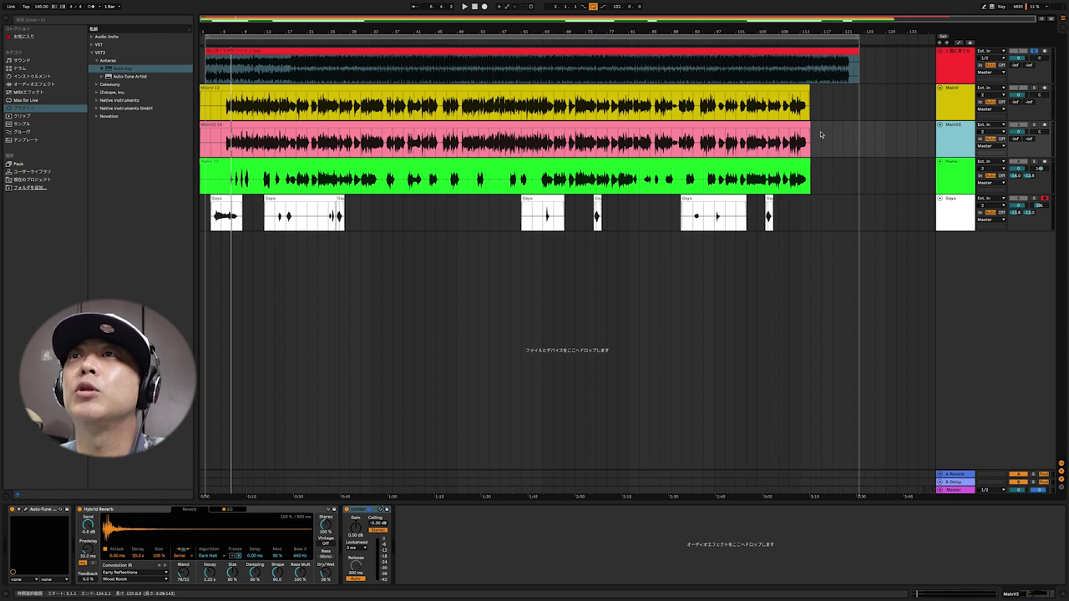
left_click(25, 510)
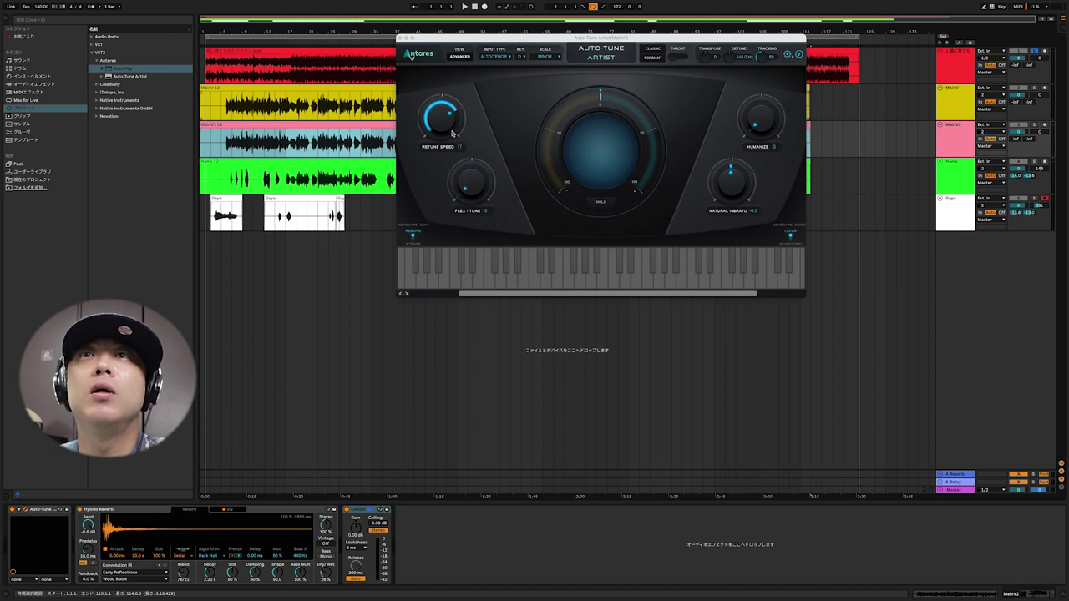
left_click(399, 39)
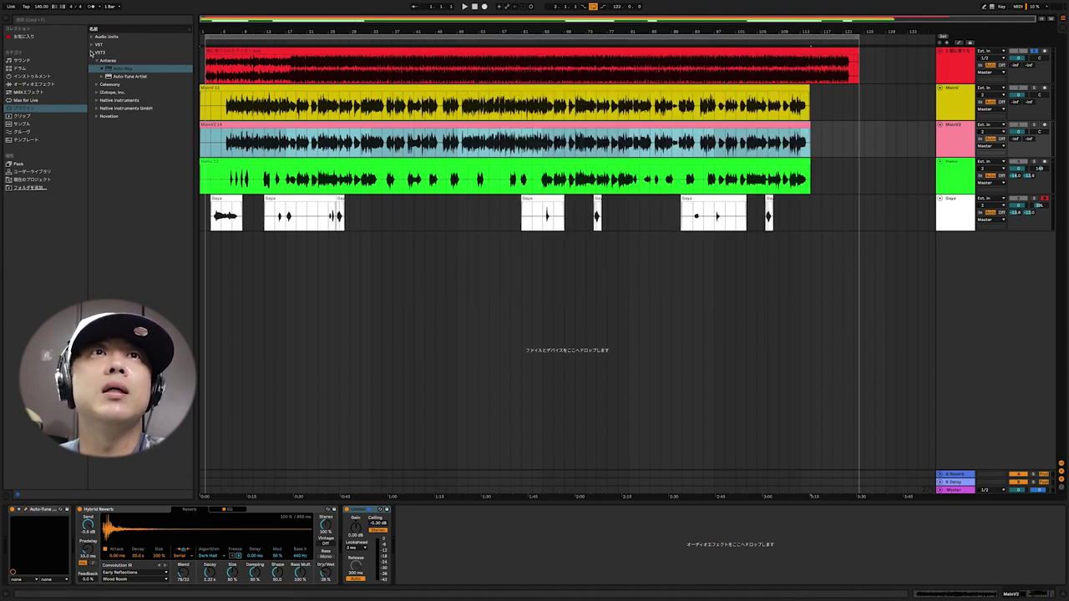
- Turn off the instrumental's solo and play all tracks together from bar 5, stopping playback around bar 11
left_click(90, 53)
left_click(91, 45)
left_click(464, 8)
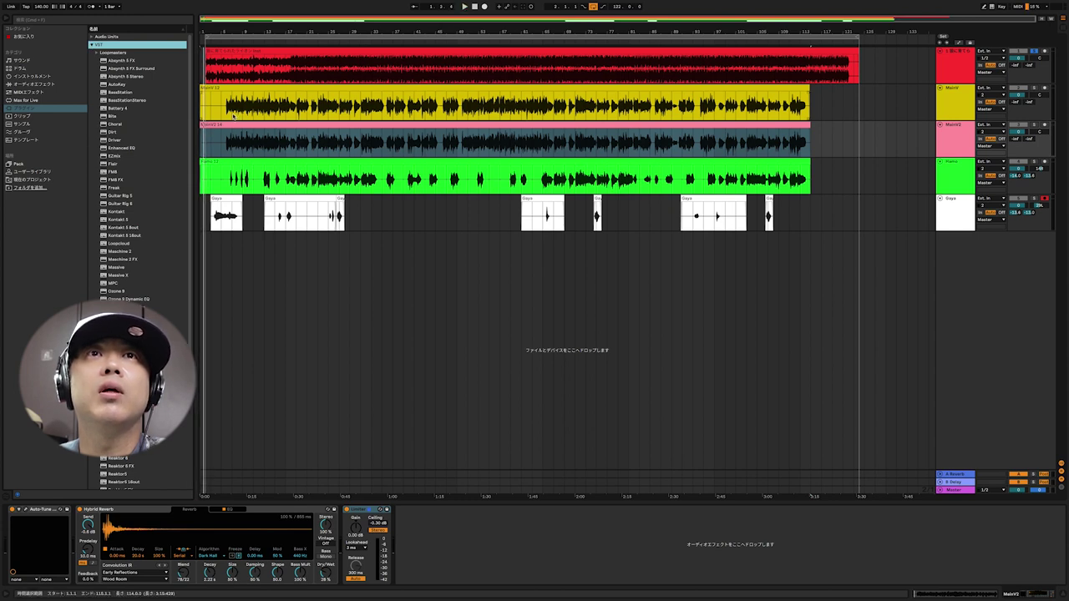
left_click(232, 117)
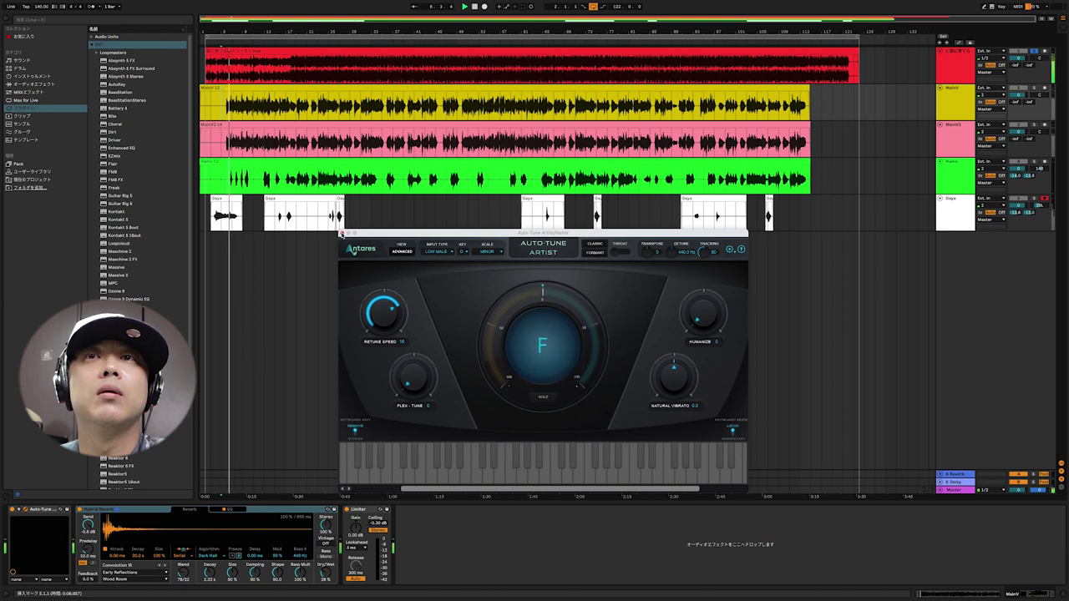
key("space")
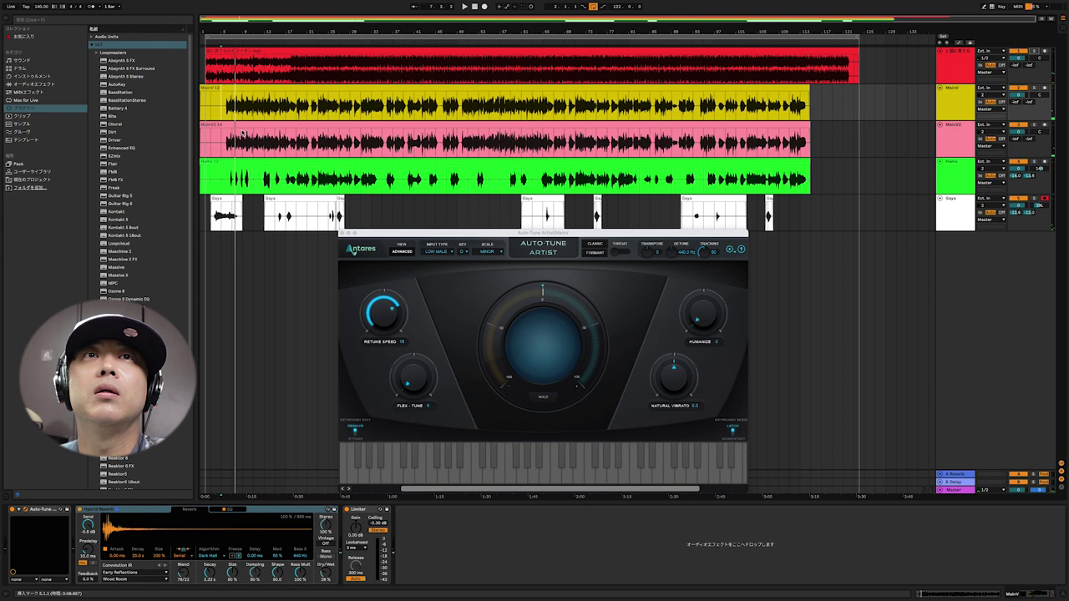
left_click(222, 113)
key("space")
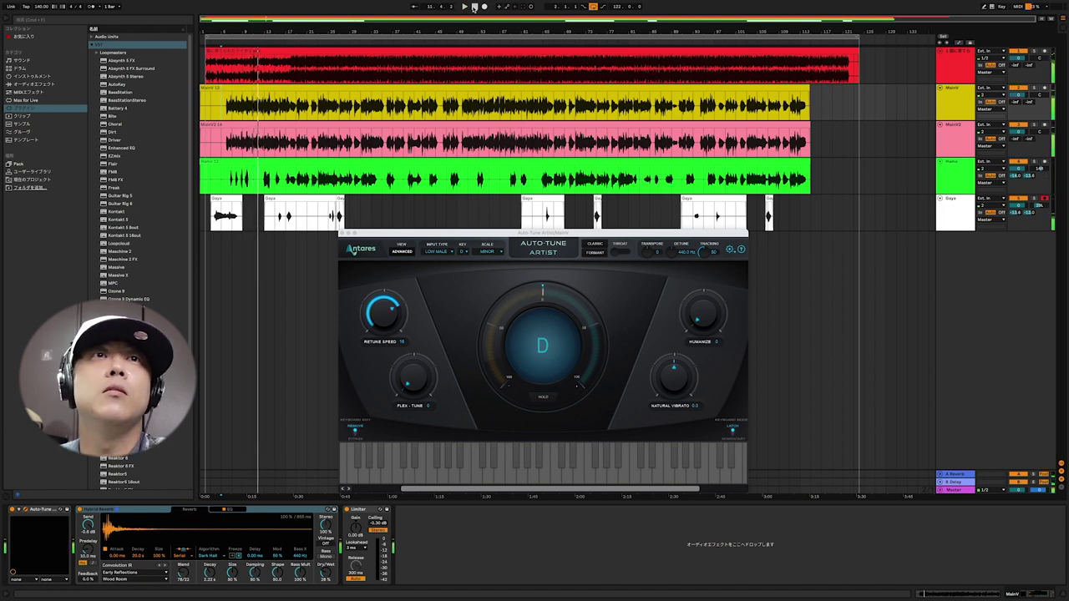
left_click(474, 7)
- Add Chorus-Ensemble's Chorus Classic preset from the Pitch & Modulation audio effects to the MainV track and place it before the Limiter
left_click(92, 45)
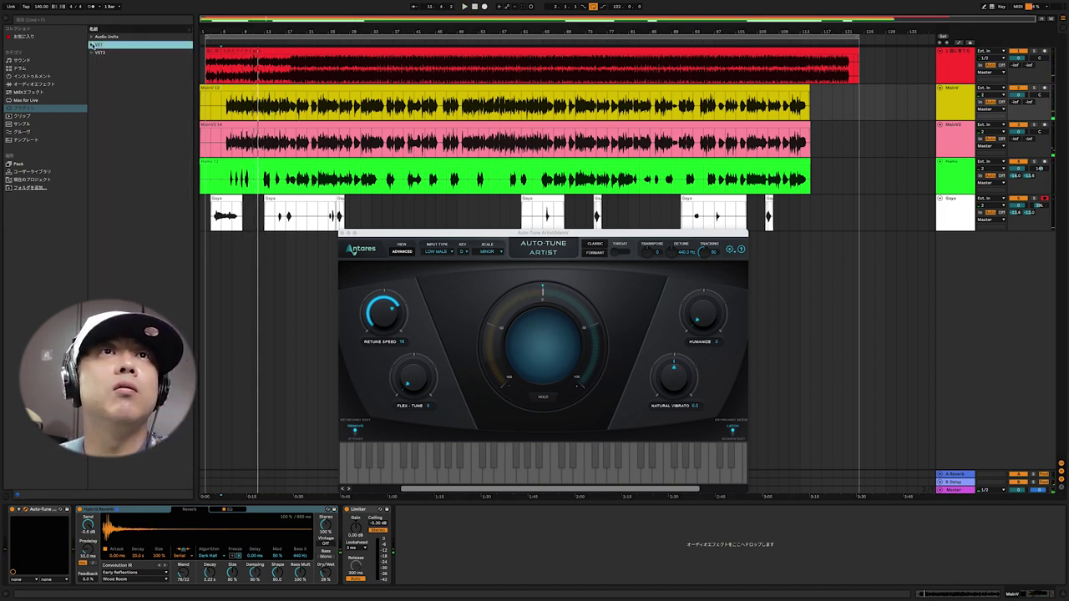
left_click(29, 76)
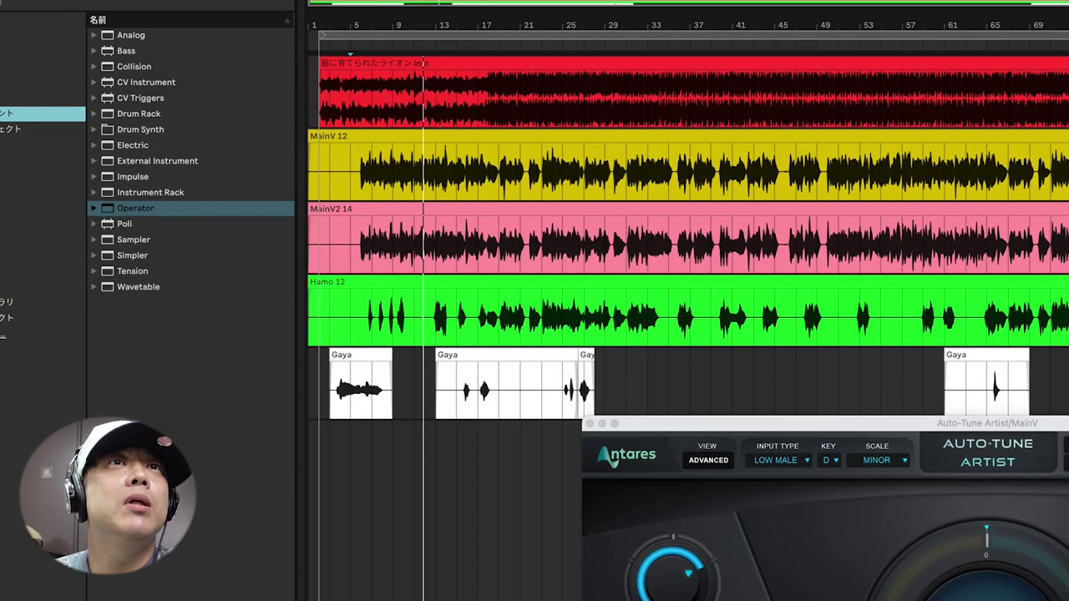
left_click(25, 128)
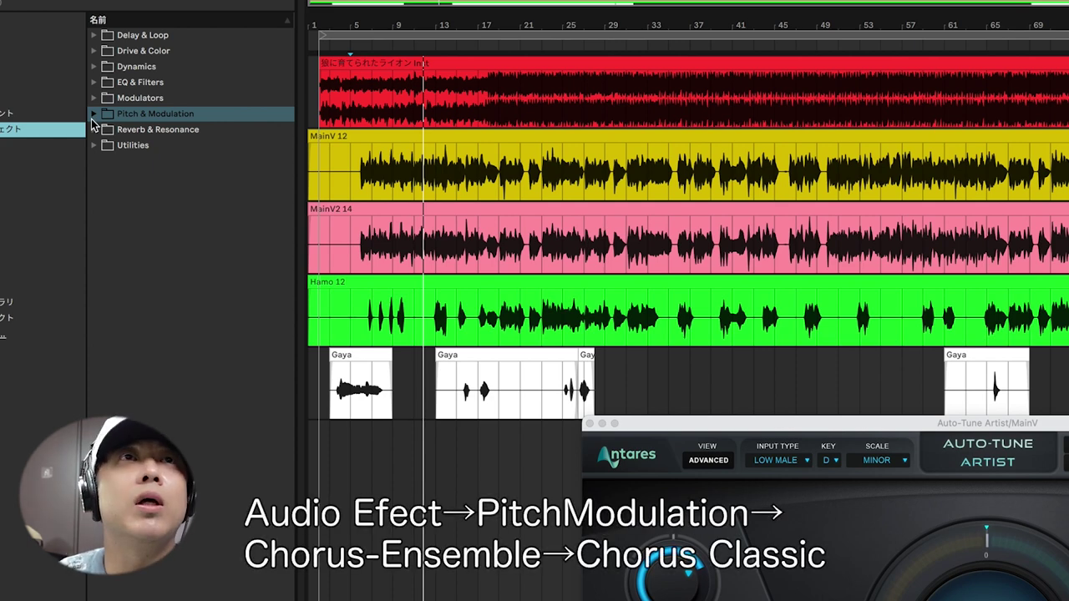
left_click(94, 115)
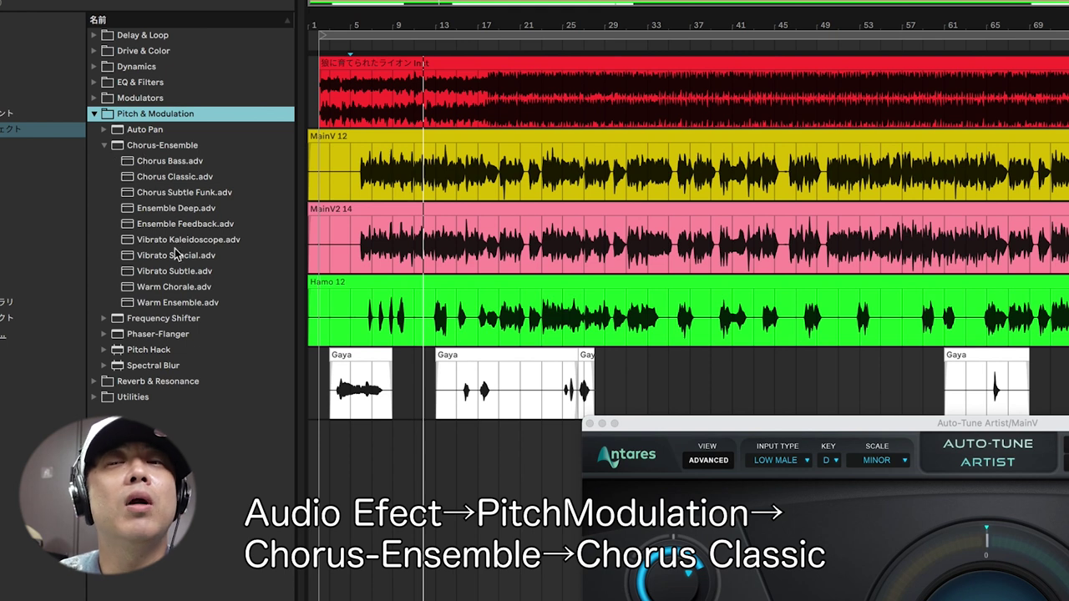
left_click(149, 178)
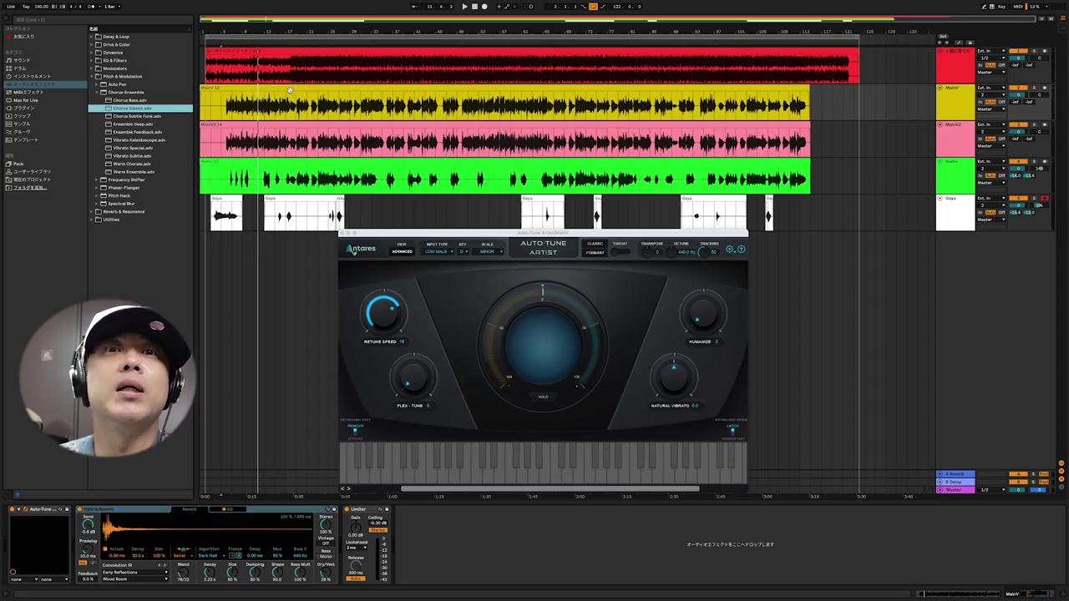
left_click_drag(290, 89, 434, 543)
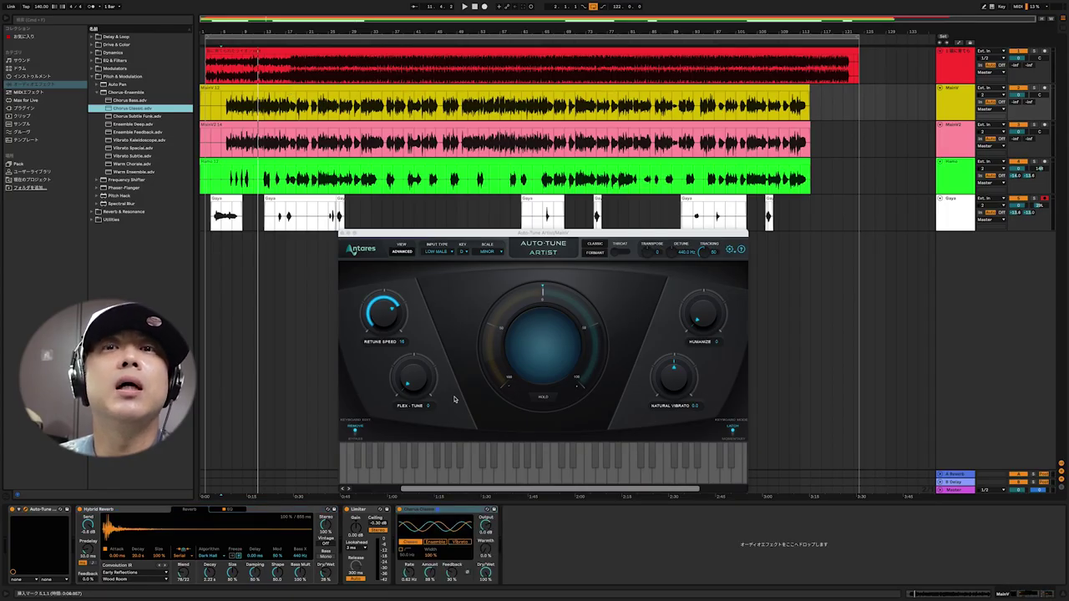
left_click(368, 511)
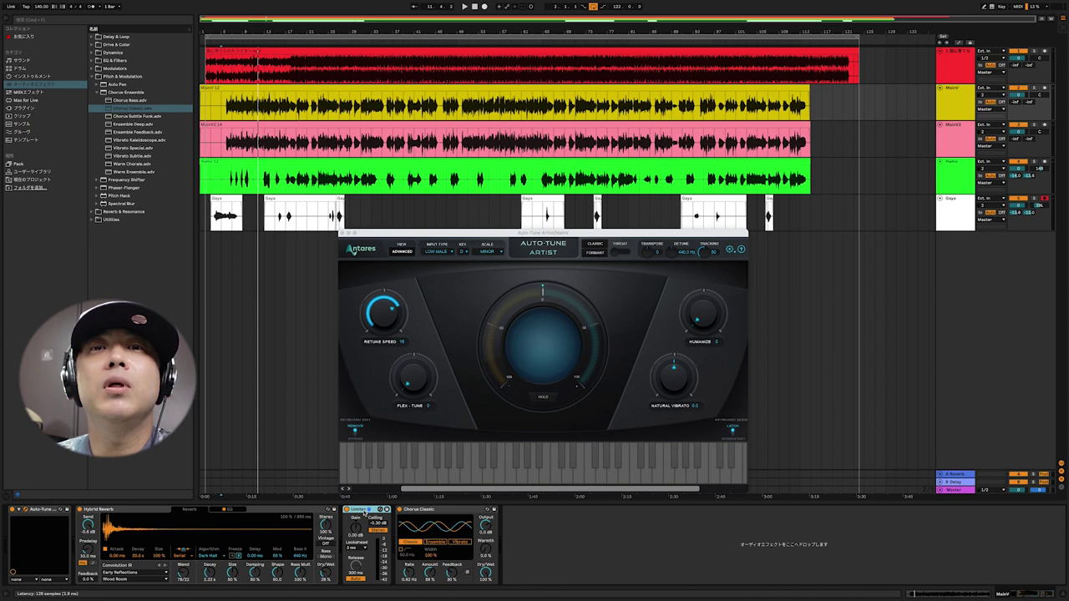
left_click_drag(435, 508, 351, 511)
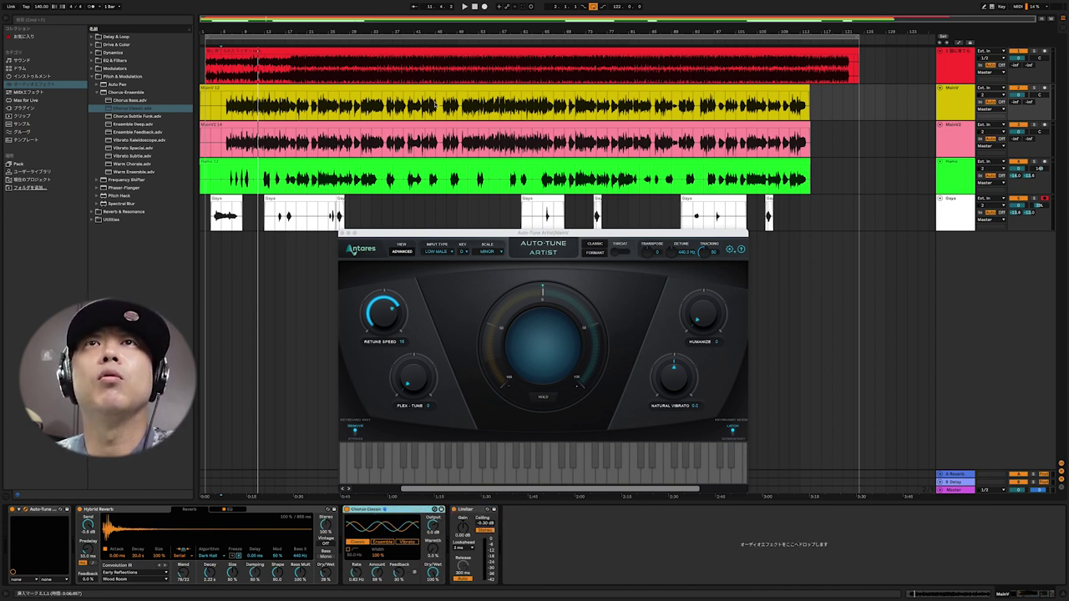
- Play the mix and the soloed MainV vocal with Chorus Classic on, and compare it with the effect switched off
mouse_move(445, 48)
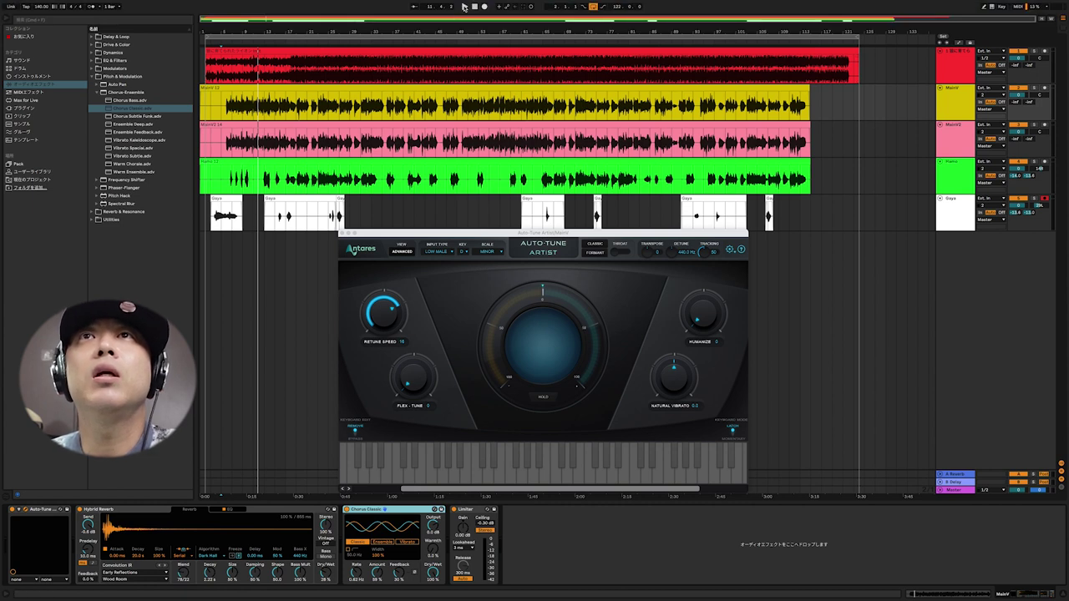
left_click(464, 7)
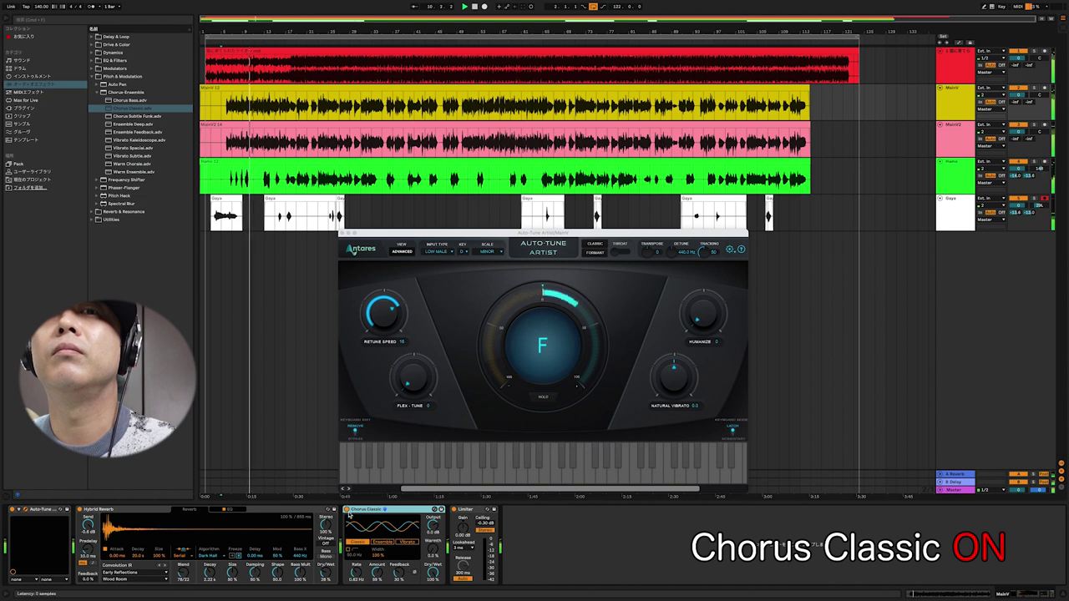
left_click(330, 221)
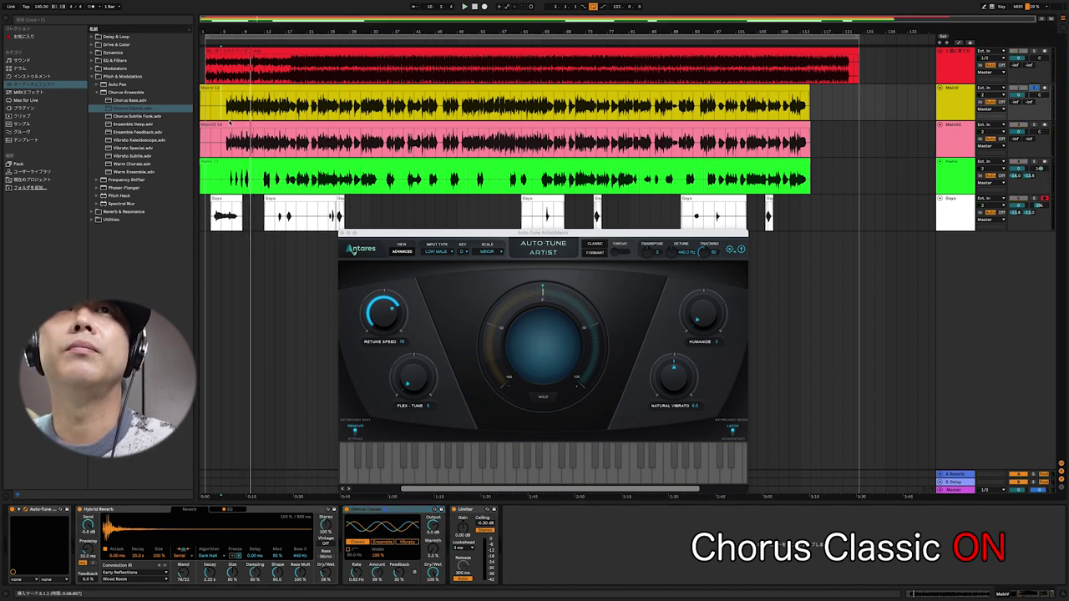
left_click(221, 116)
key("space")
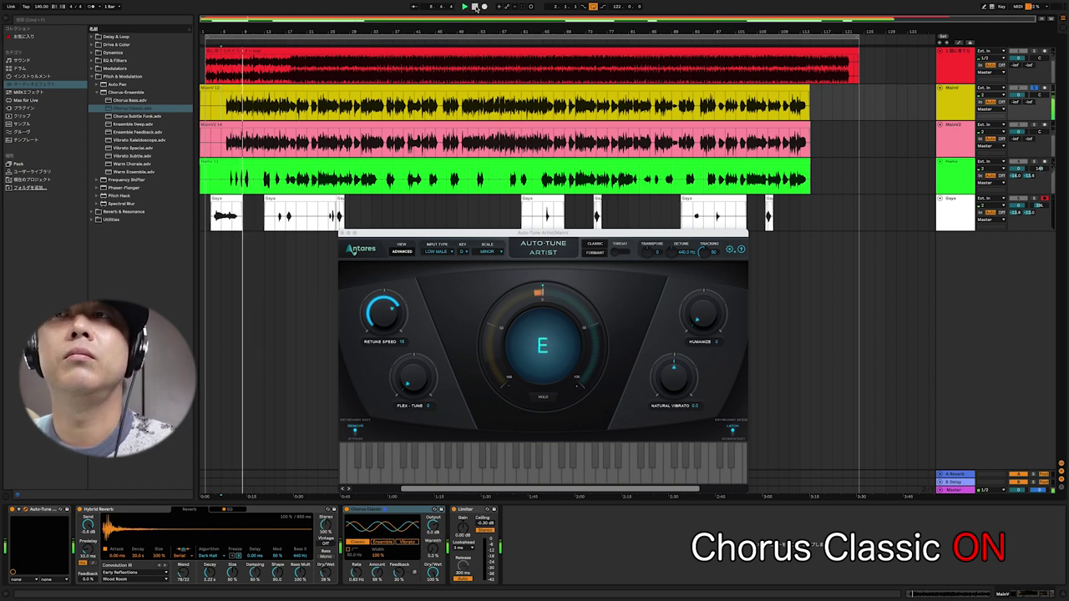
left_click(475, 7)
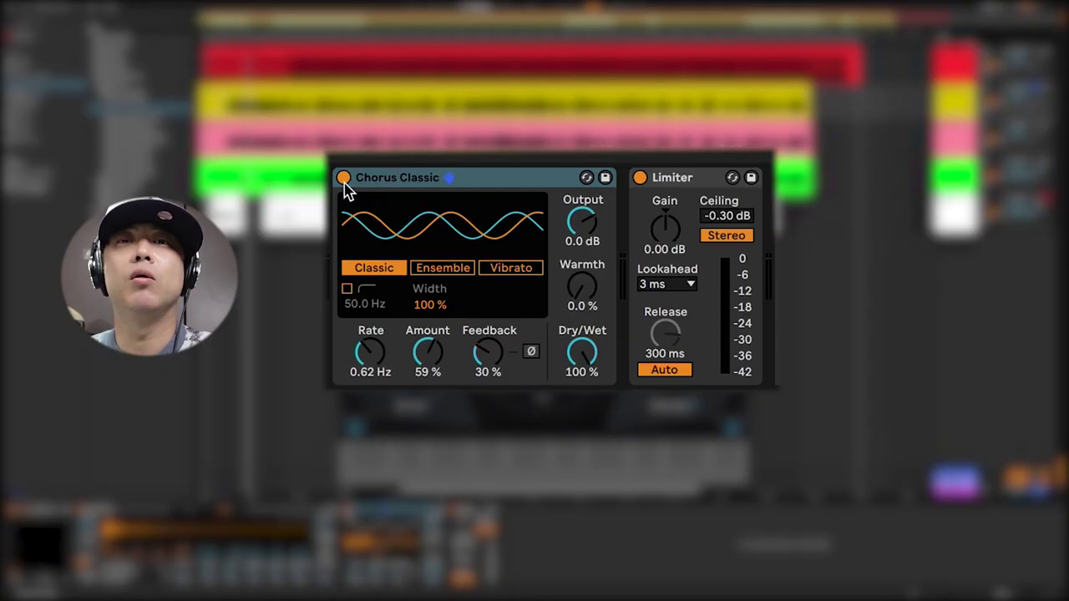
left_click(343, 178)
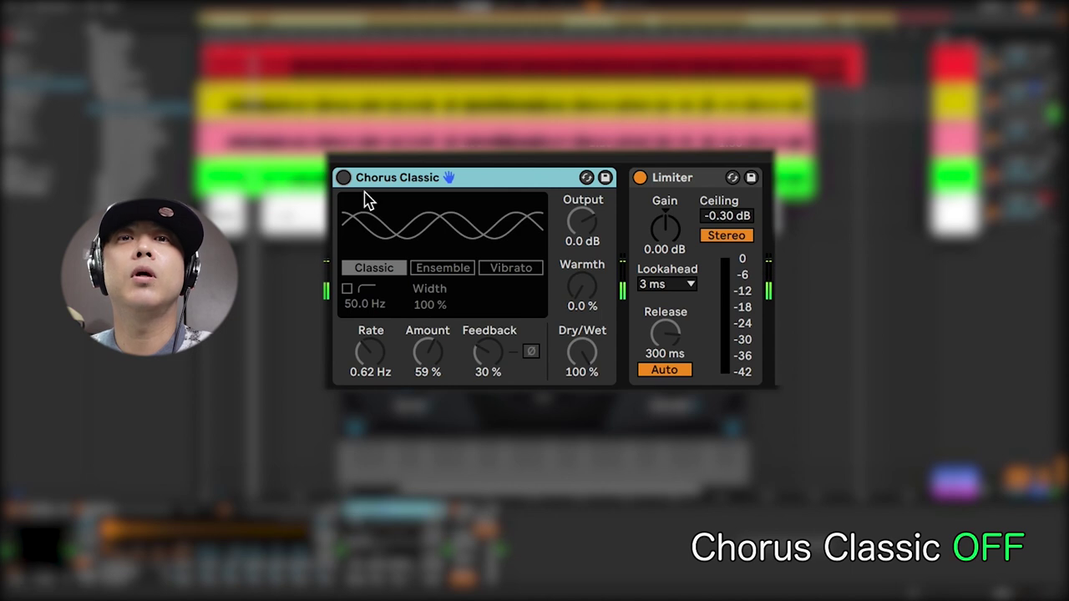
left_click(344, 177)
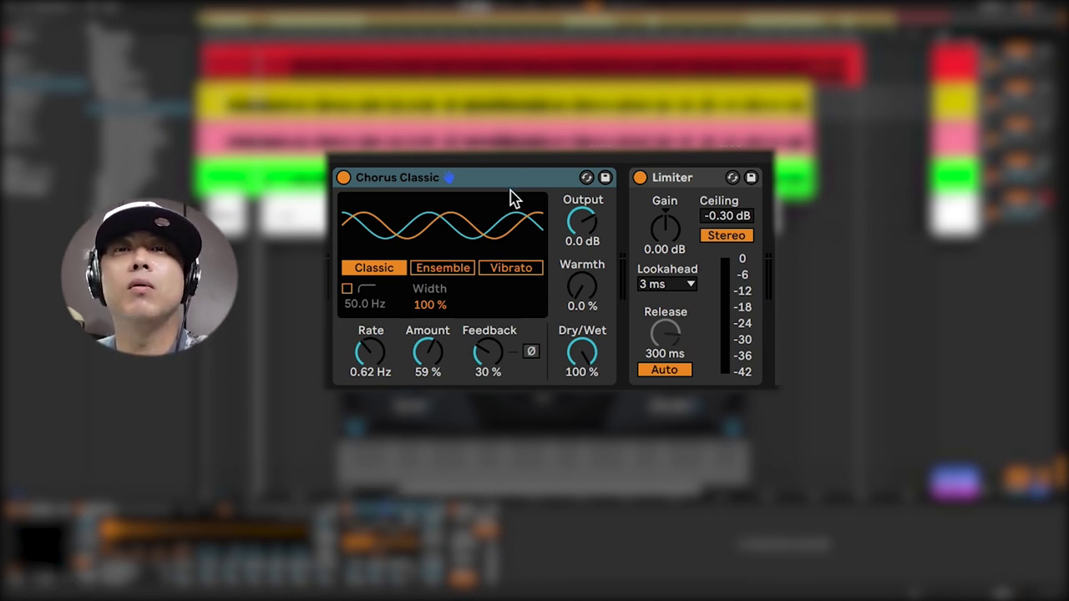
- Audition the Classic, Ensemble and Vibrato modes of Chorus Classic on the MainV vocal and leave it set to Ensemble
left_click(456, 268)
left_click(528, 268)
left_click(444, 268)
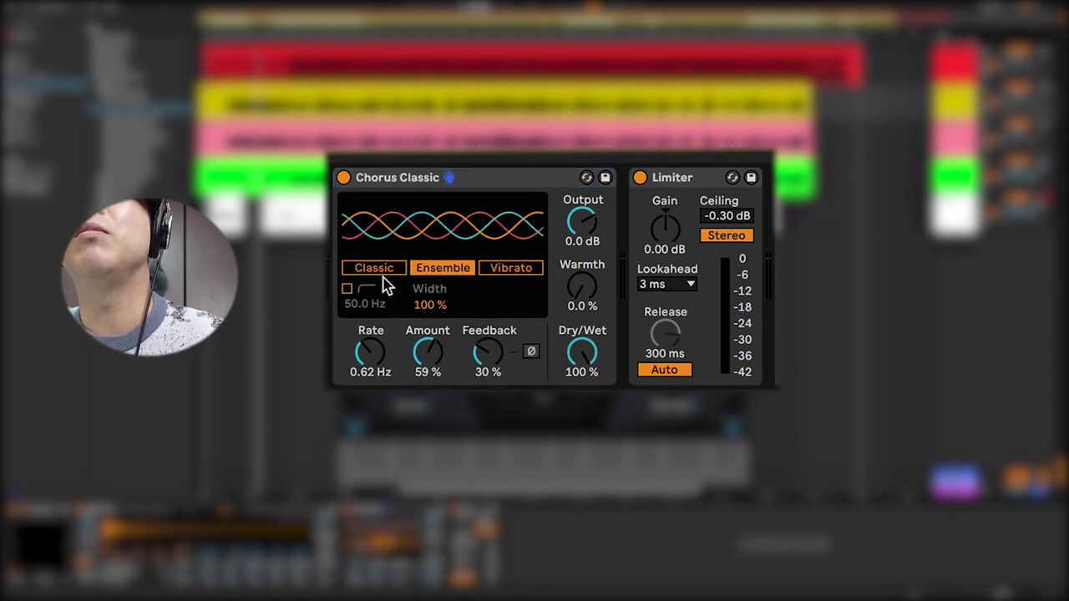
left_click(382, 276)
left_click(510, 274)
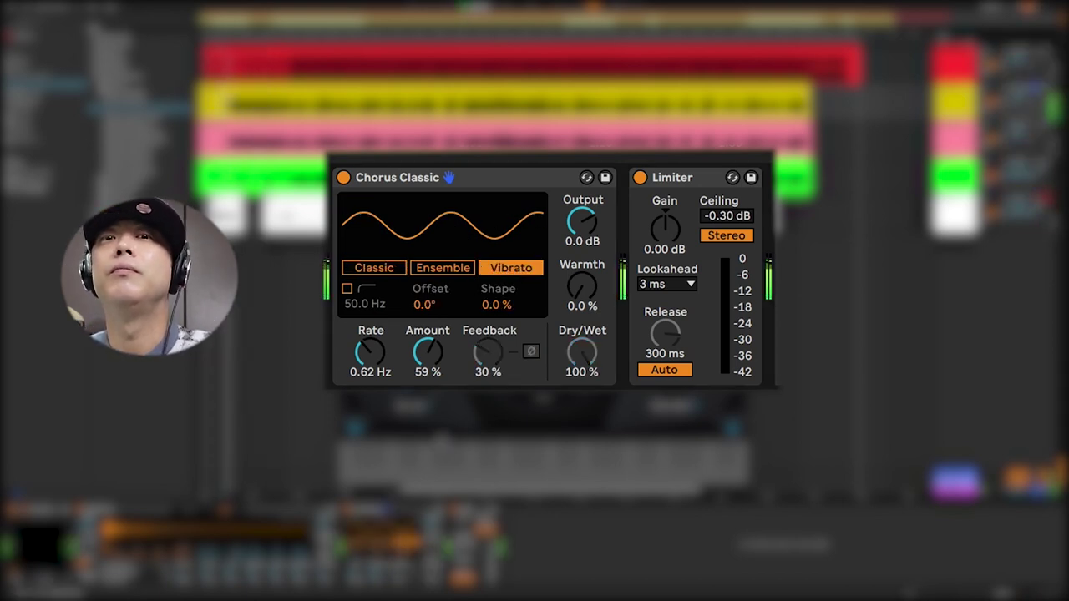
left_click(455, 268)
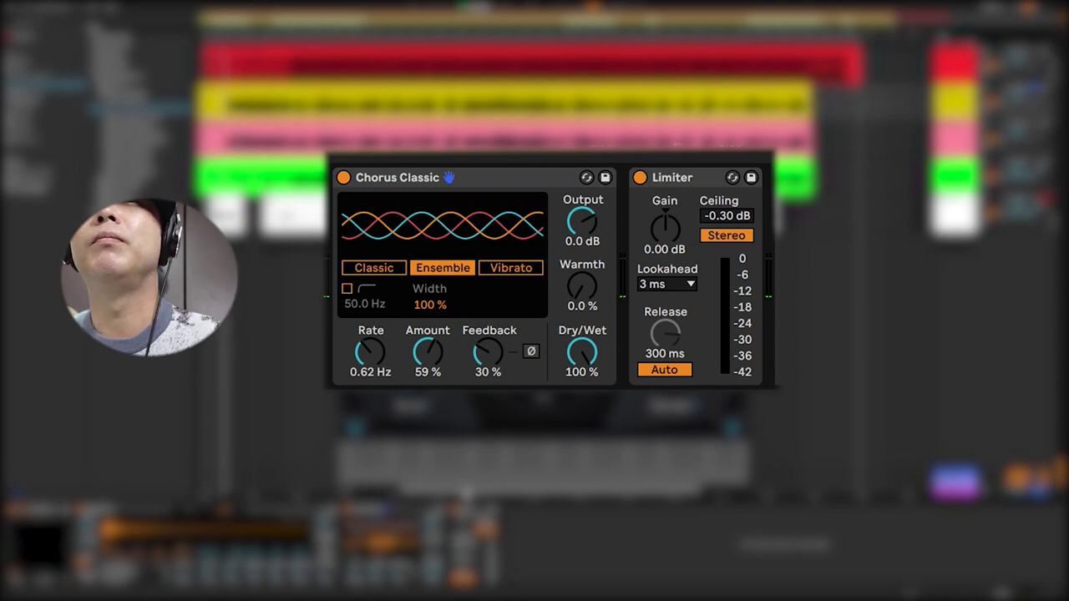
left_click(382, 269)
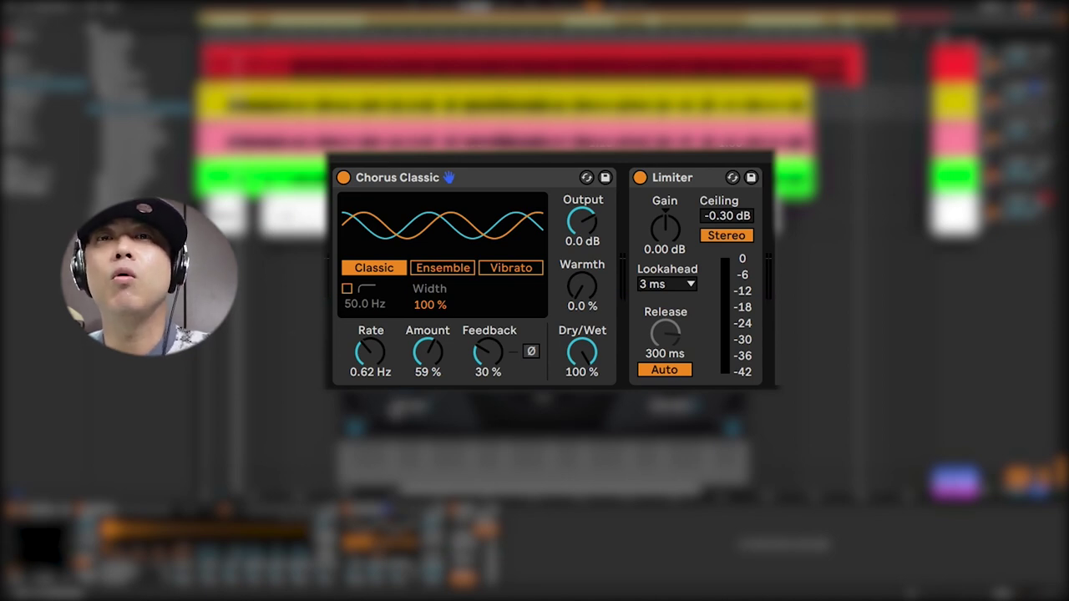
left_click(437, 280)
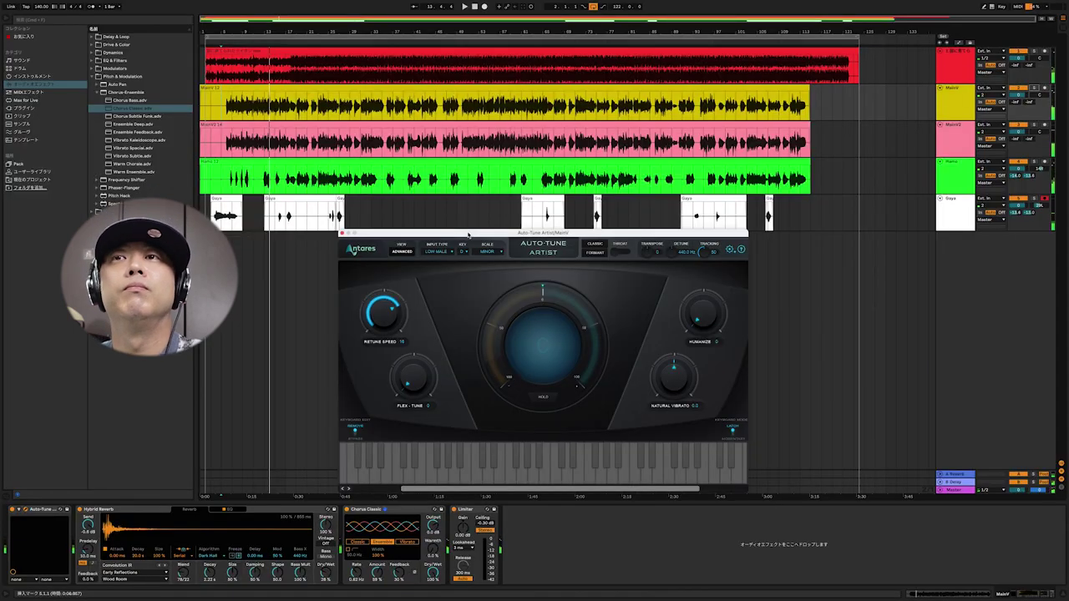
- Move the Auto-Tune Artist window aside, select the Hamo track's clip and solo the Hamo track
left_click_drag(392, 247, 552, 242)
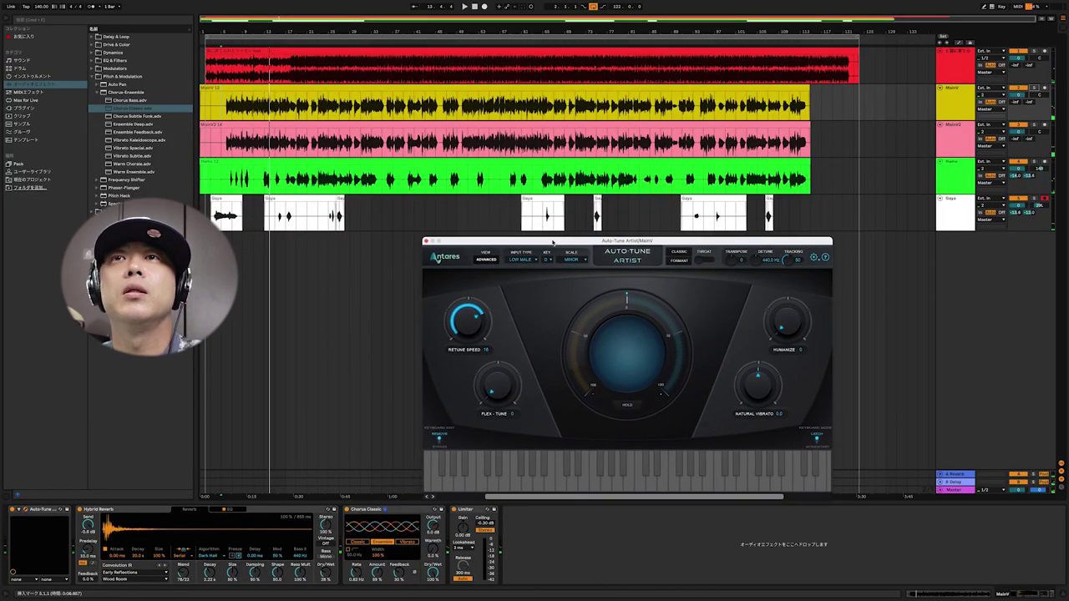
left_click(262, 189)
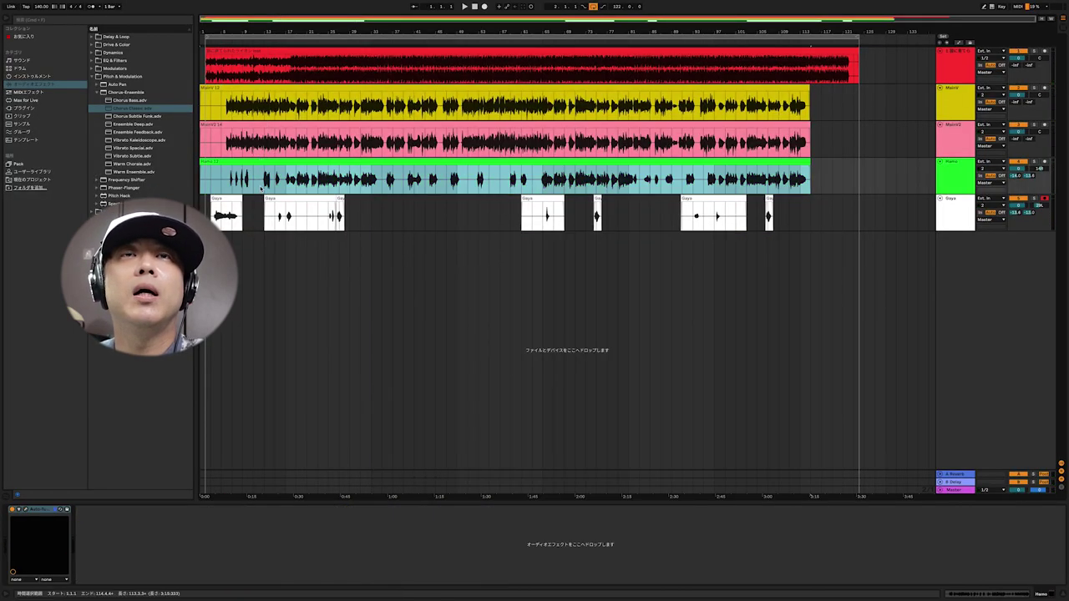
scroll(252, 199, "up", 6)
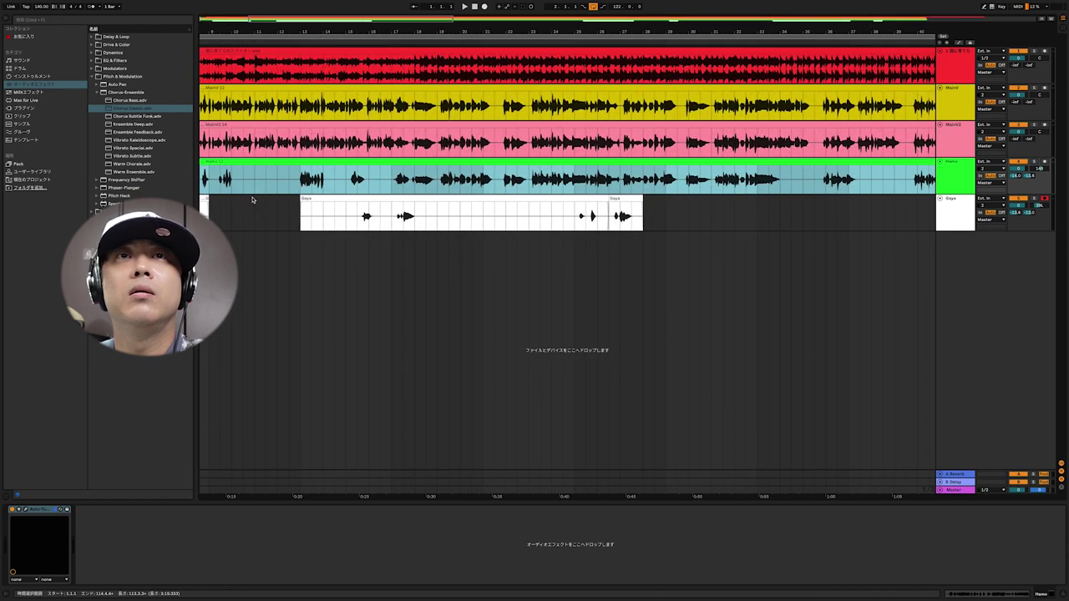
scroll(332, 194, "up", 2)
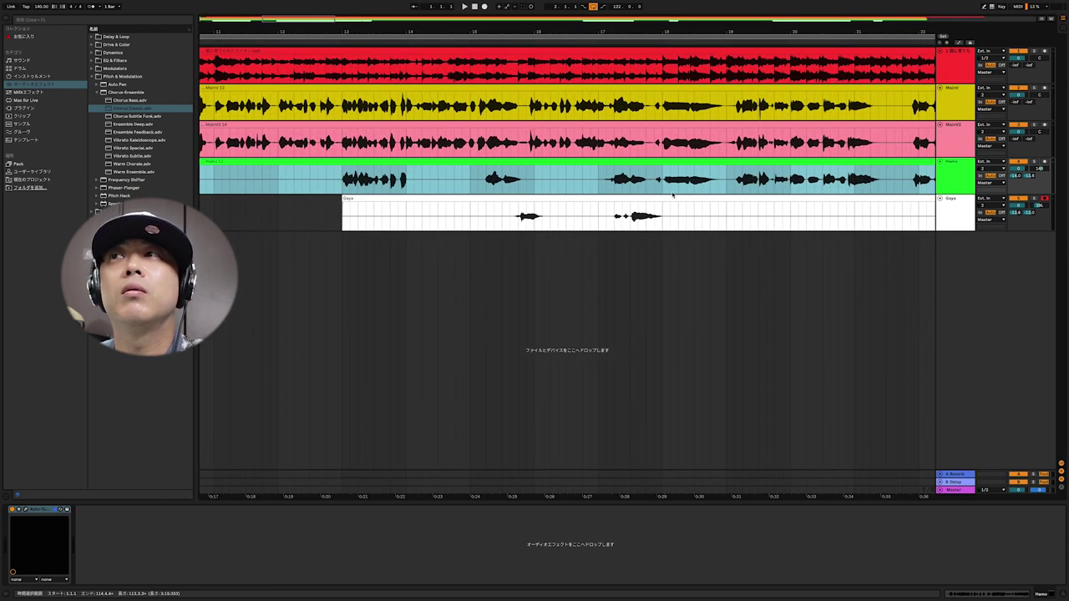
left_click(958, 261)
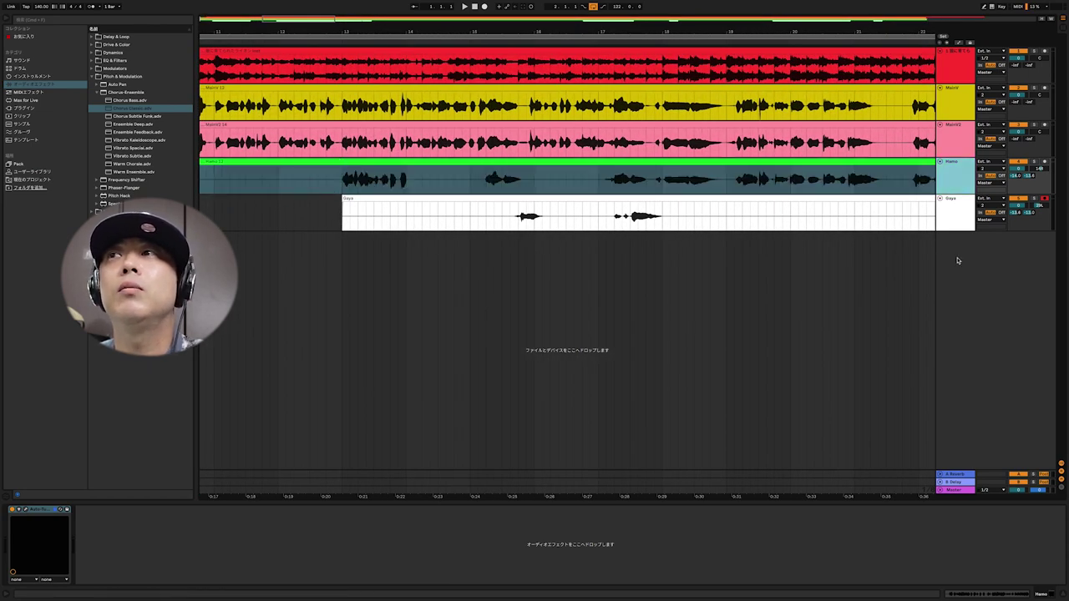
left_click(1034, 162)
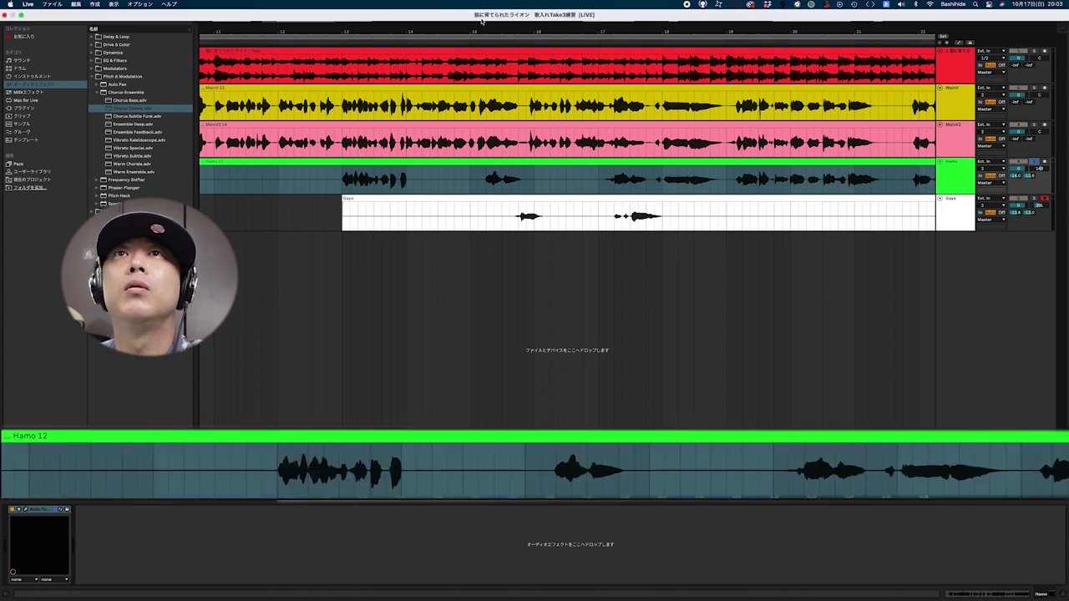
- Play the soloed Hamo track from bar 13 to locate the end of the phrase before bar 14
scroll(251, 200, "down", 8)
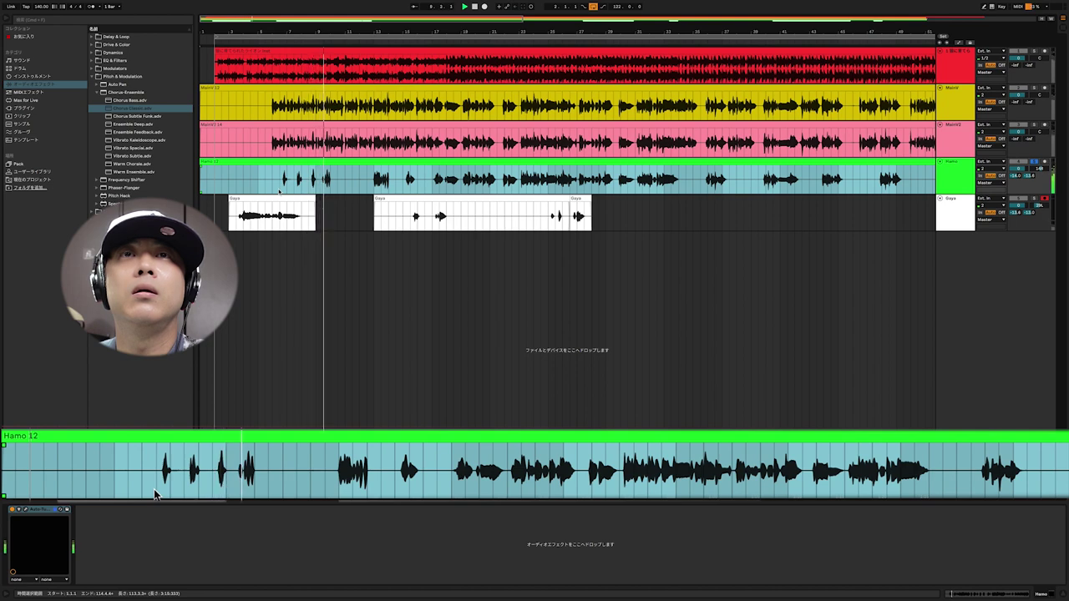
scroll(347, 499, "up", 2)
scroll(347, 499, "up", 5)
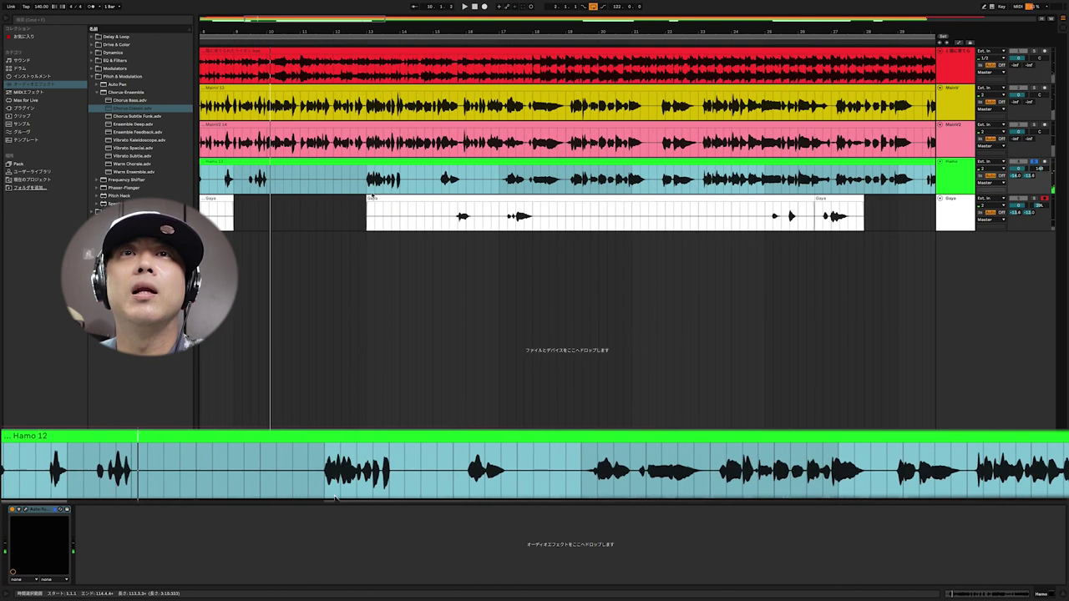
left_click(314, 491)
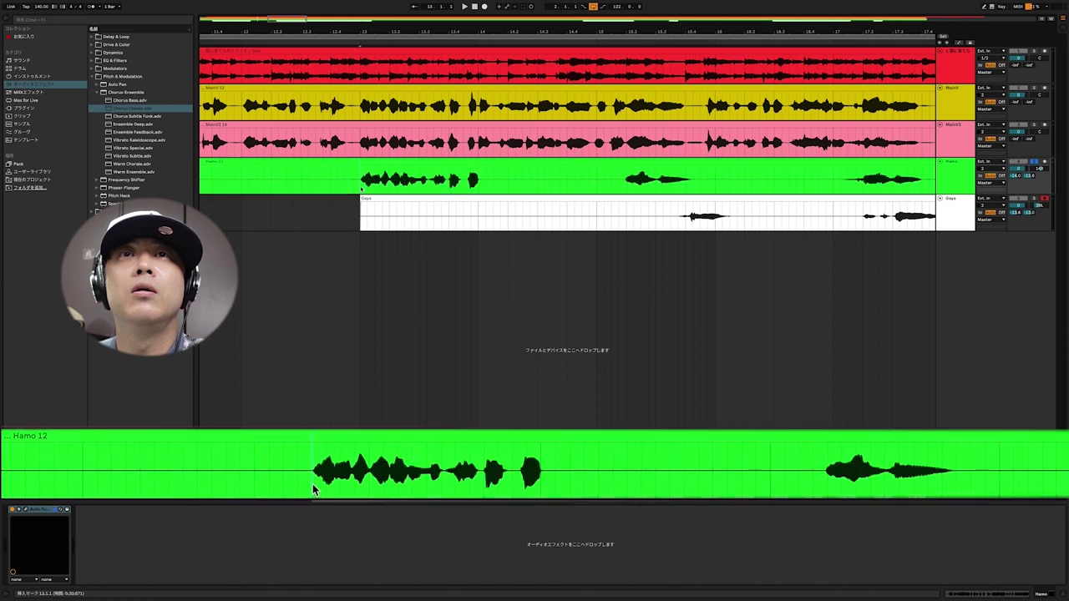
key("space")
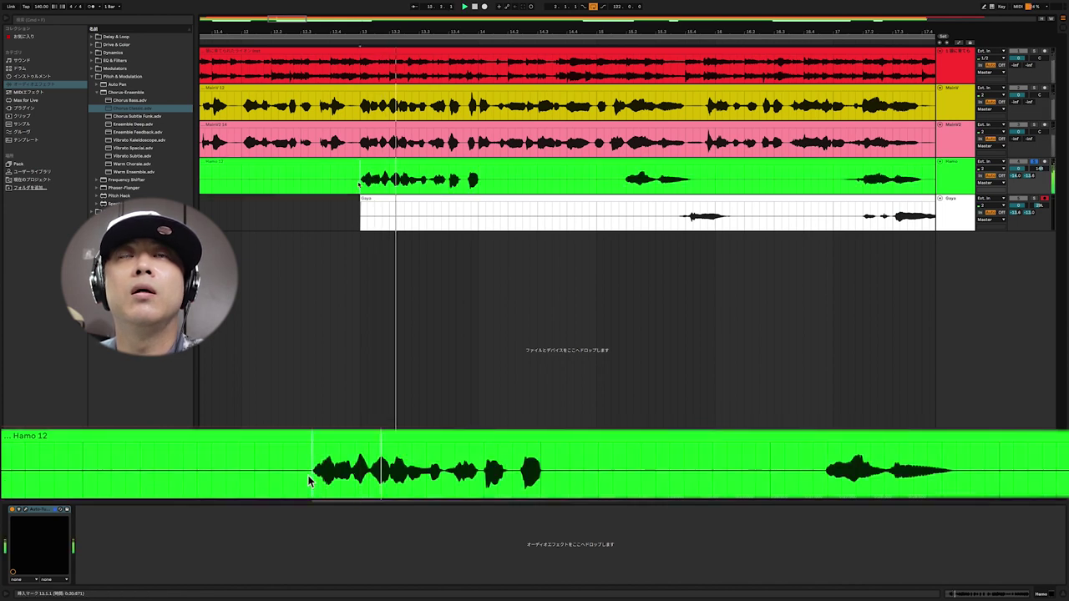
key("space")
key("space")
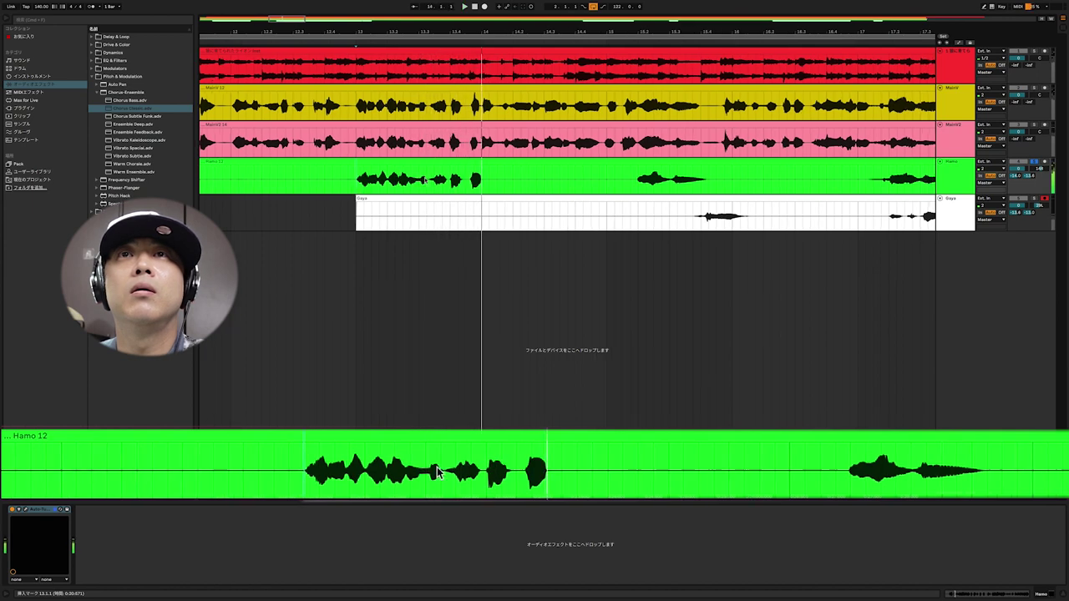
key("space")
- Split the Hamo clip at 13.4.1 and 14.1.1 and select the short clip between the cuts
scroll(596, 489, "up", 3)
left_click(604, 490)
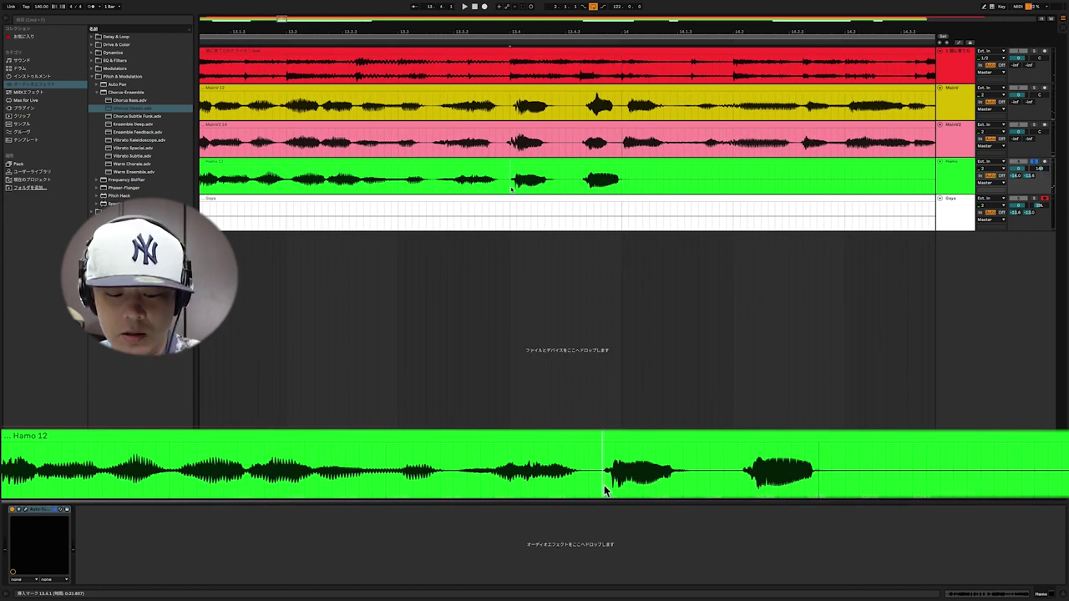
key("ctrl+e")
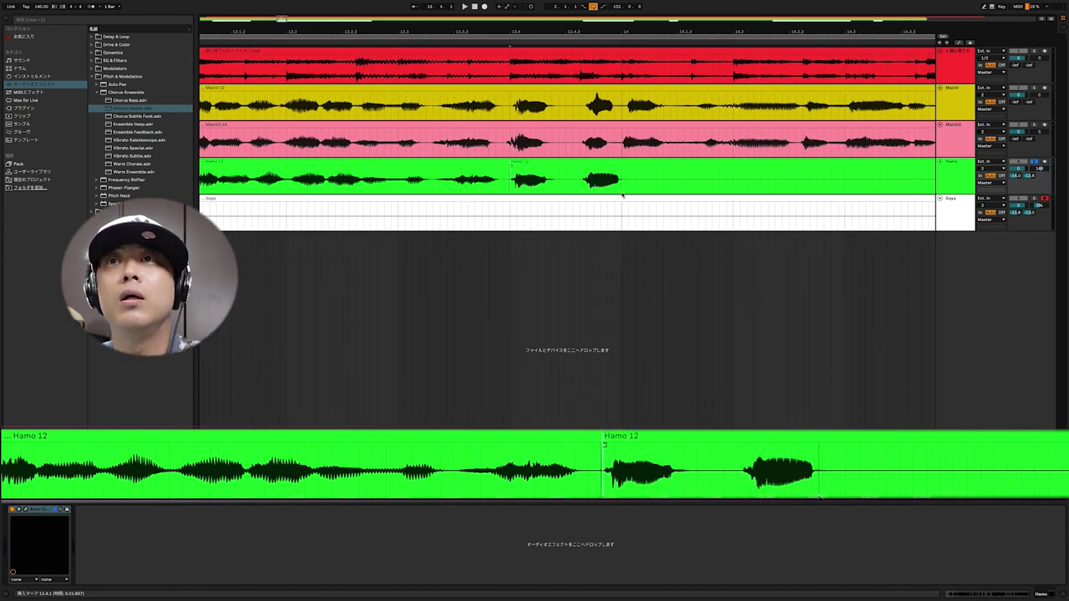
key("ctrl+e")
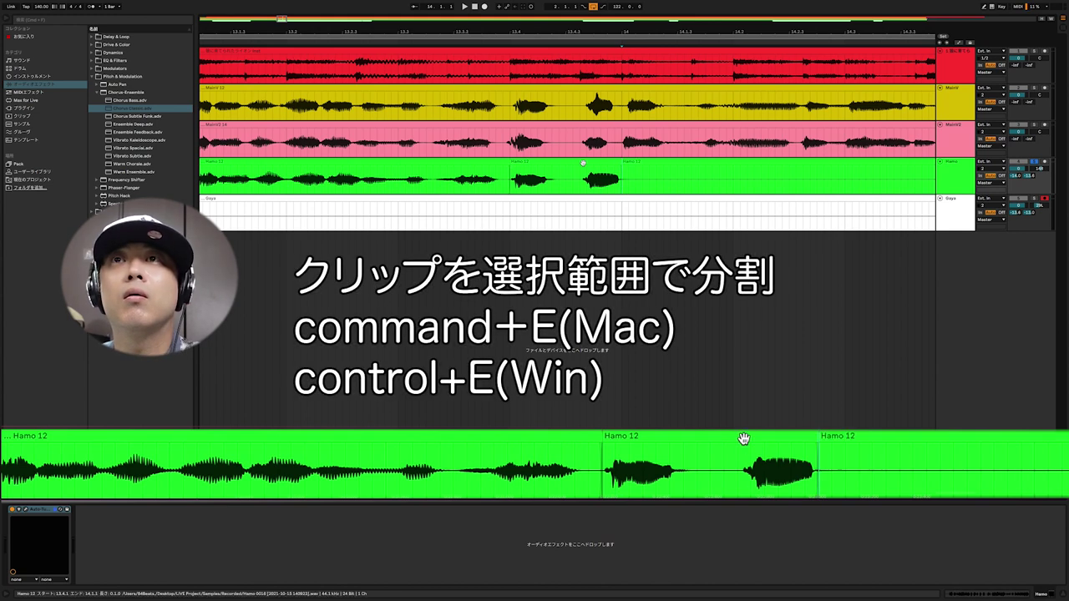
left_click(743, 439)
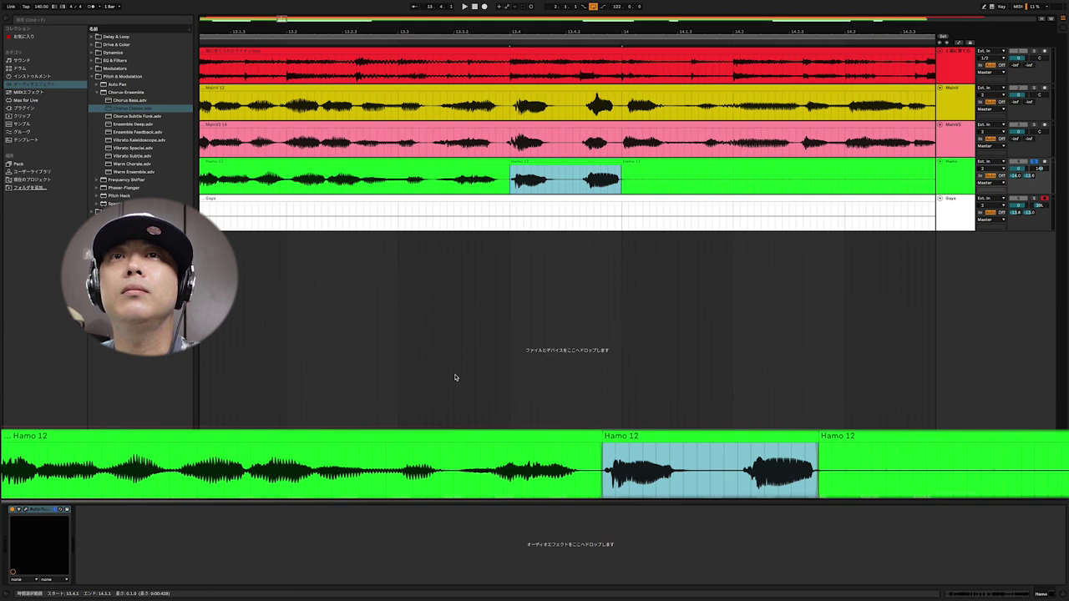
- Open the short Hamo clip's sample settings, lower its gain to about -6 dB and start playback
left_click(963, 596)
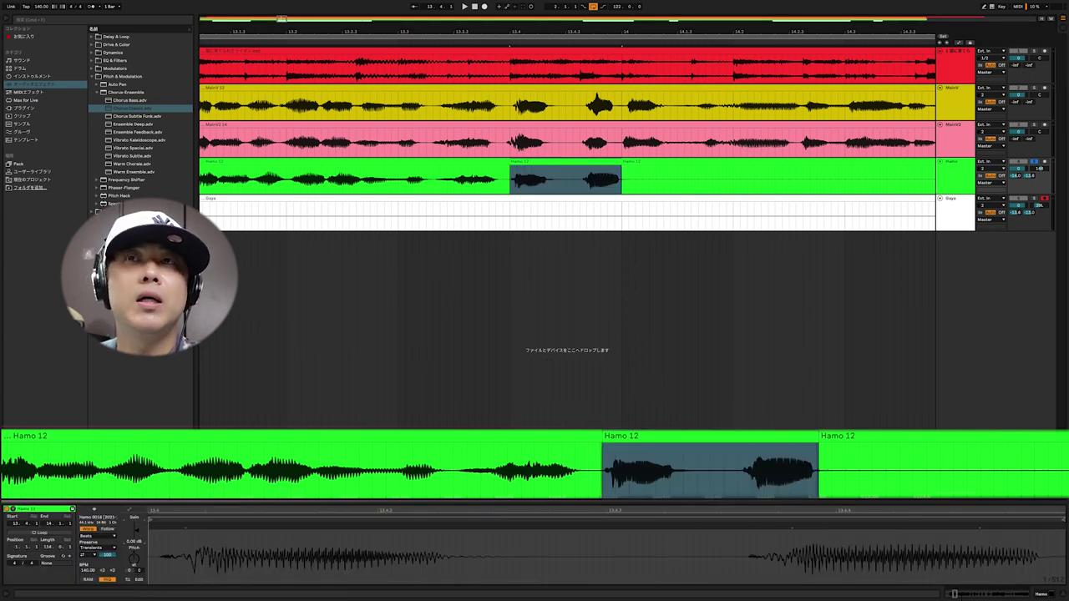
left_click_drag(134, 531, 134, 551)
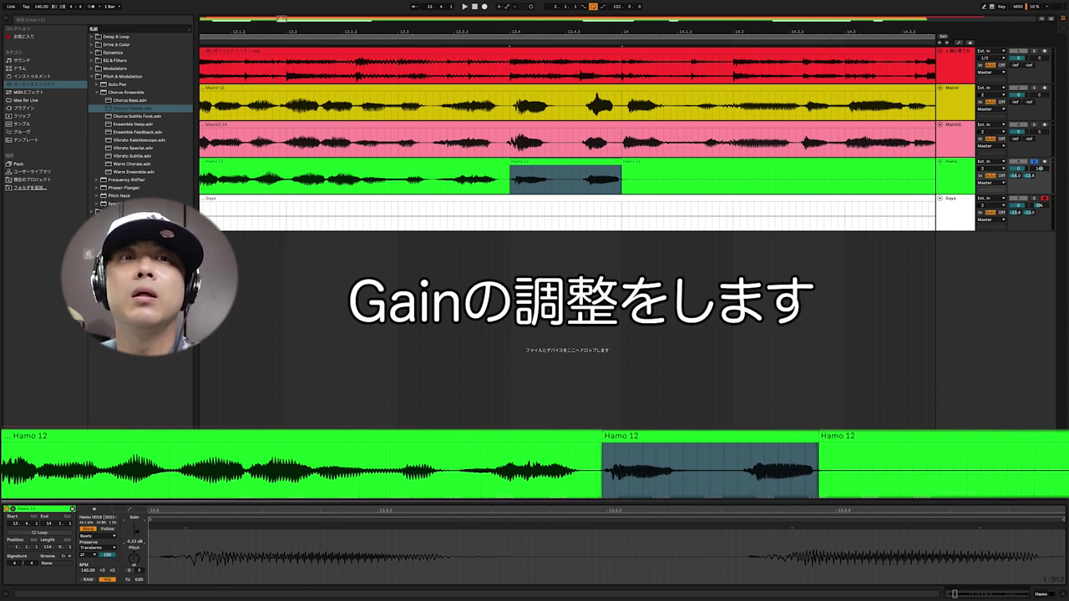
left_click(465, 7)
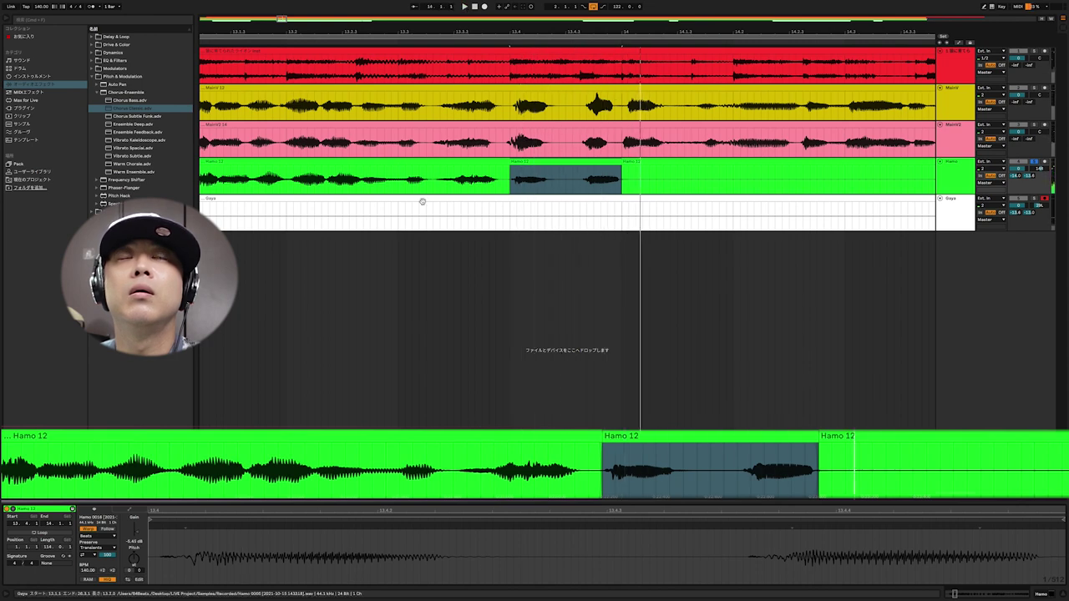
- Play the soloed Hamo track from bar 13 to hear the quieter phrase, and reselect the short clip at 13.4.1
key("x")
left_click(364, 480)
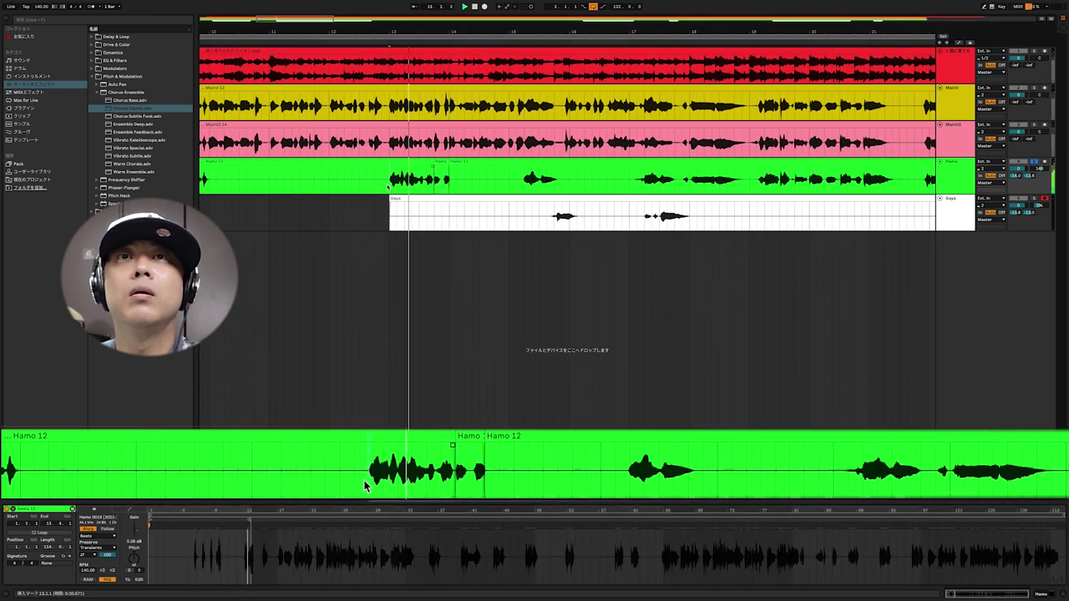
key("space")
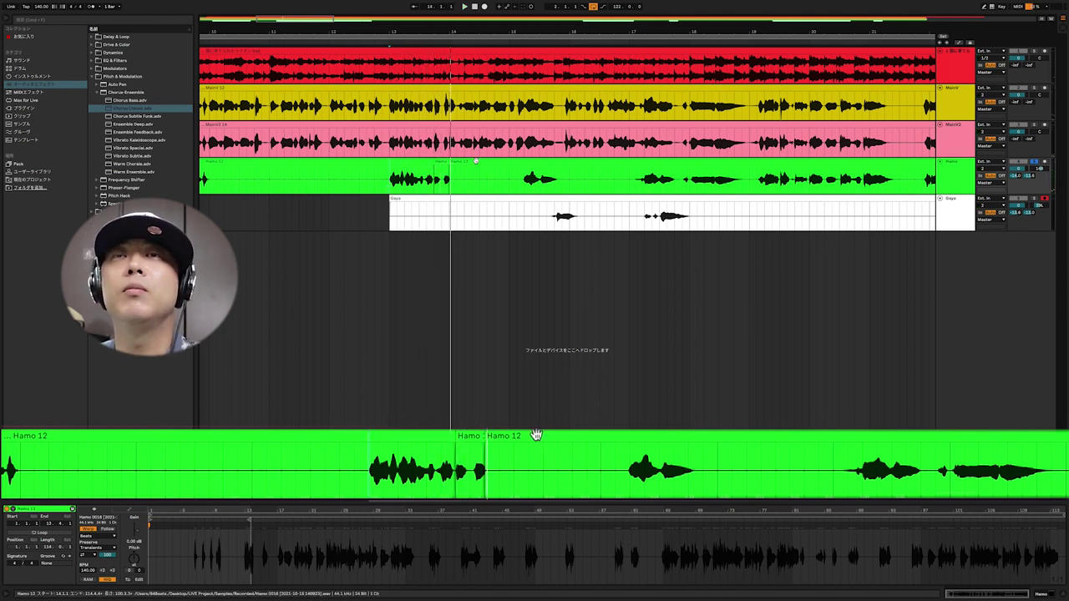
left_click(491, 445)
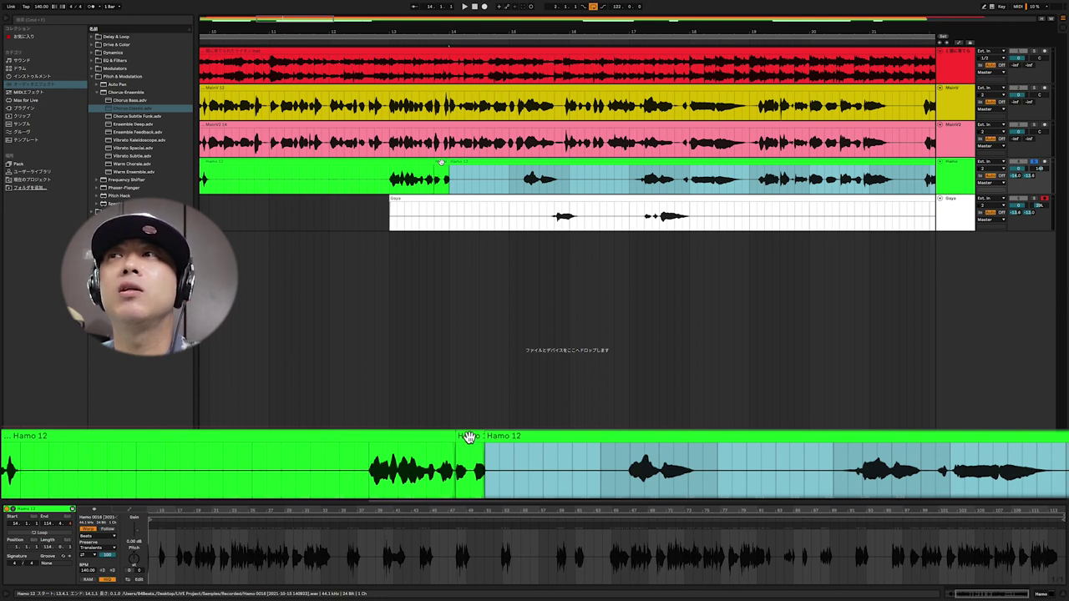
left_click(469, 437)
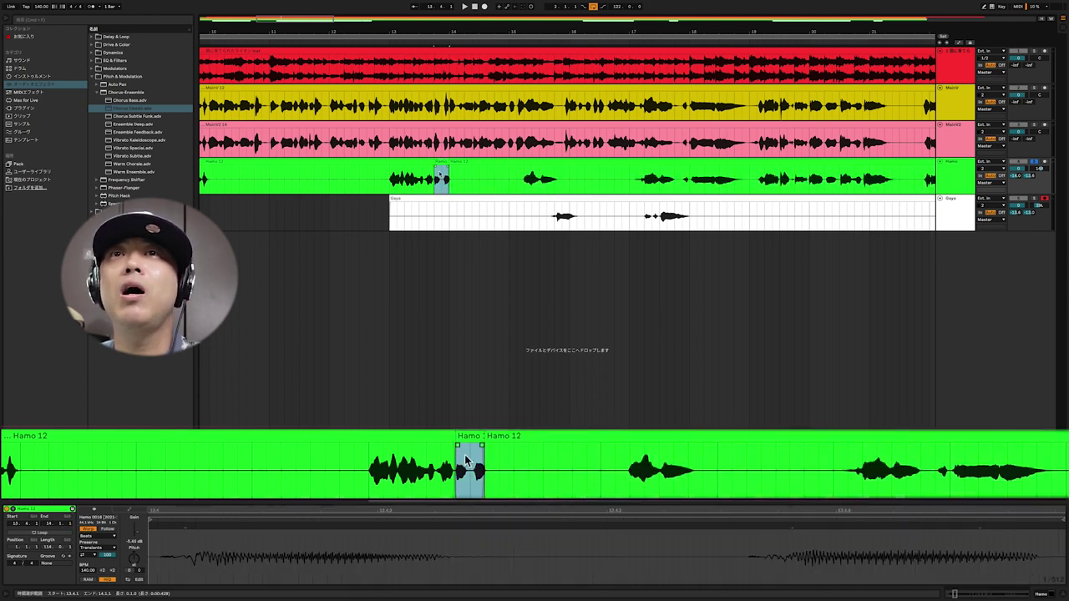
- Play the full mix from bar 13 with the Hamo track unsoloed
scroll(466, 460, "up", 3)
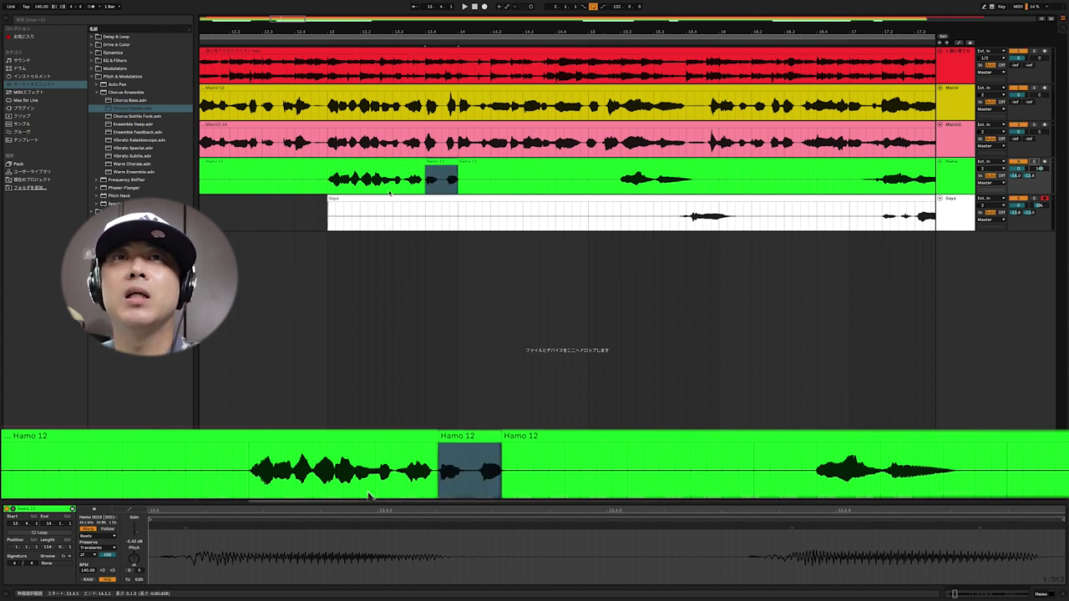
left_click(247, 490)
key("space")
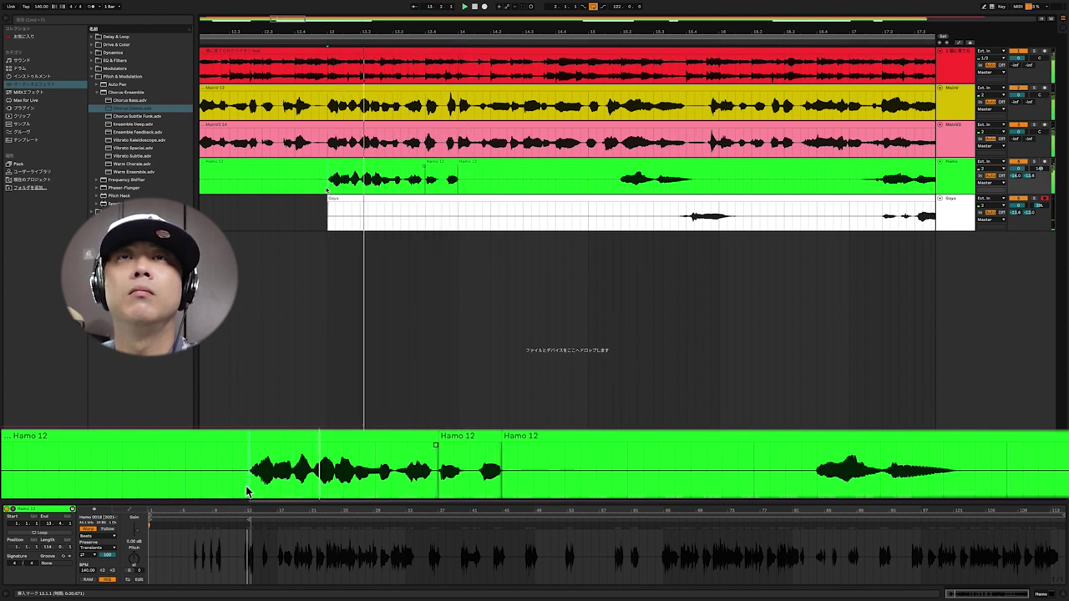
- Return the short Hamo clip's gain to 0 dB and play the soloed Hamo track from bar 13 for comparison
left_click(469, 439)
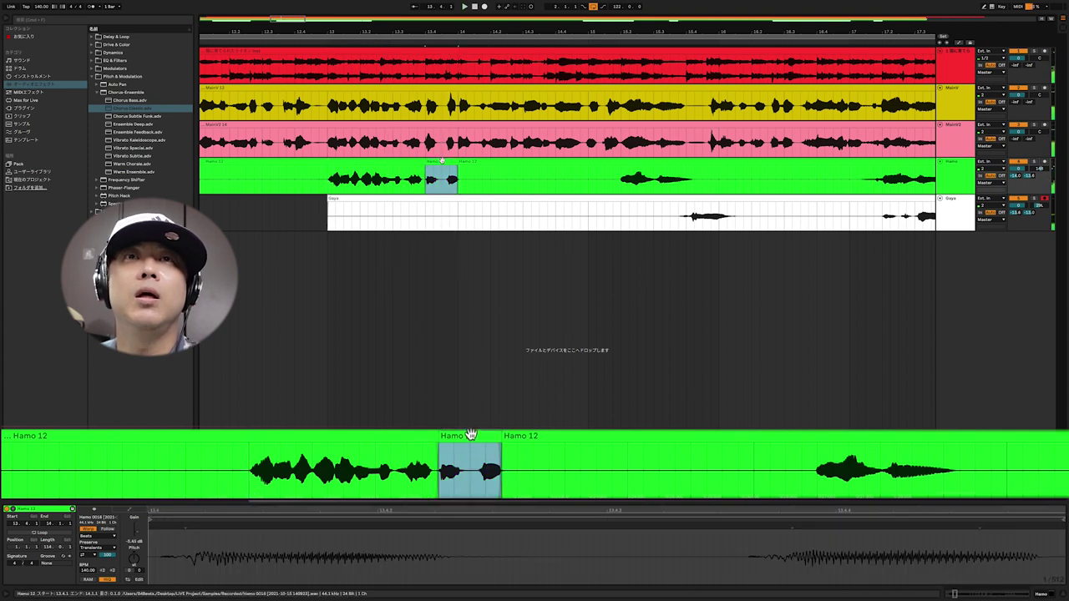
left_click_drag(136, 535, 136, 519)
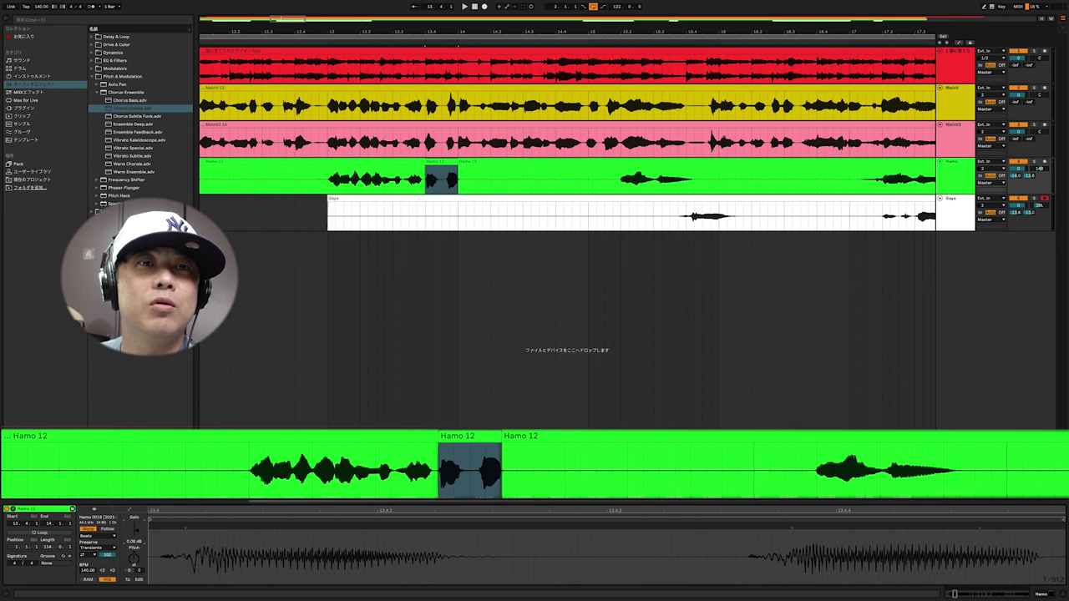
left_click_drag(136, 520, 136, 518)
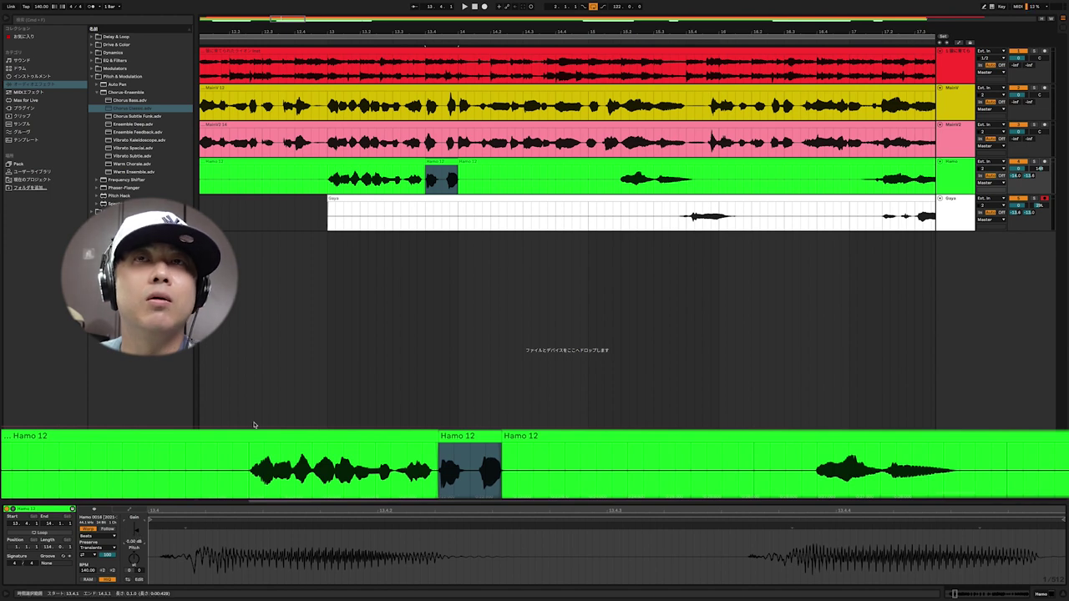
left_click(249, 493)
key("space")
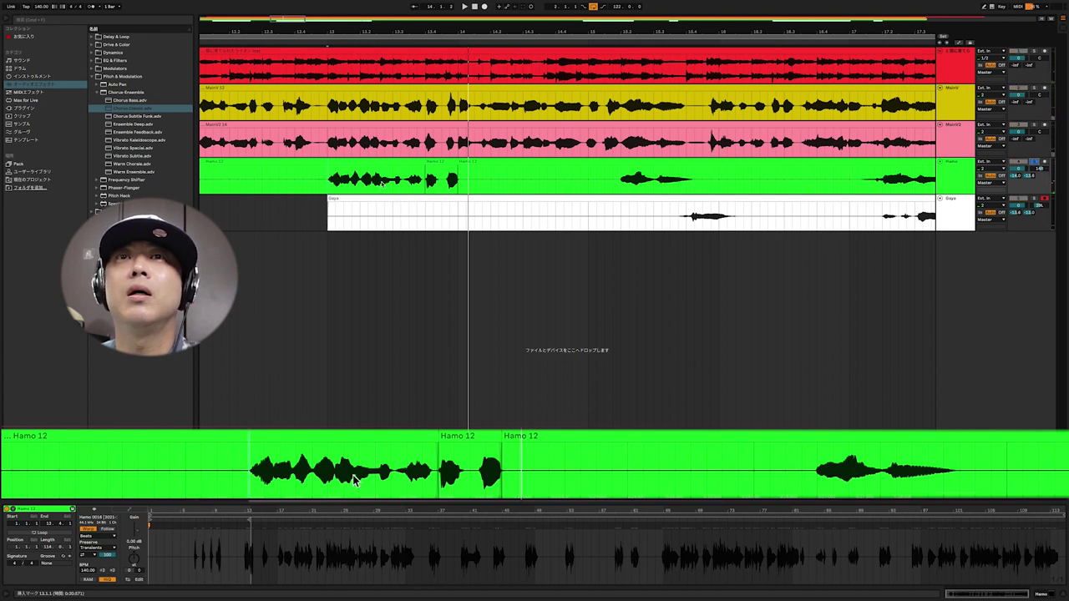
left_click(249, 494)
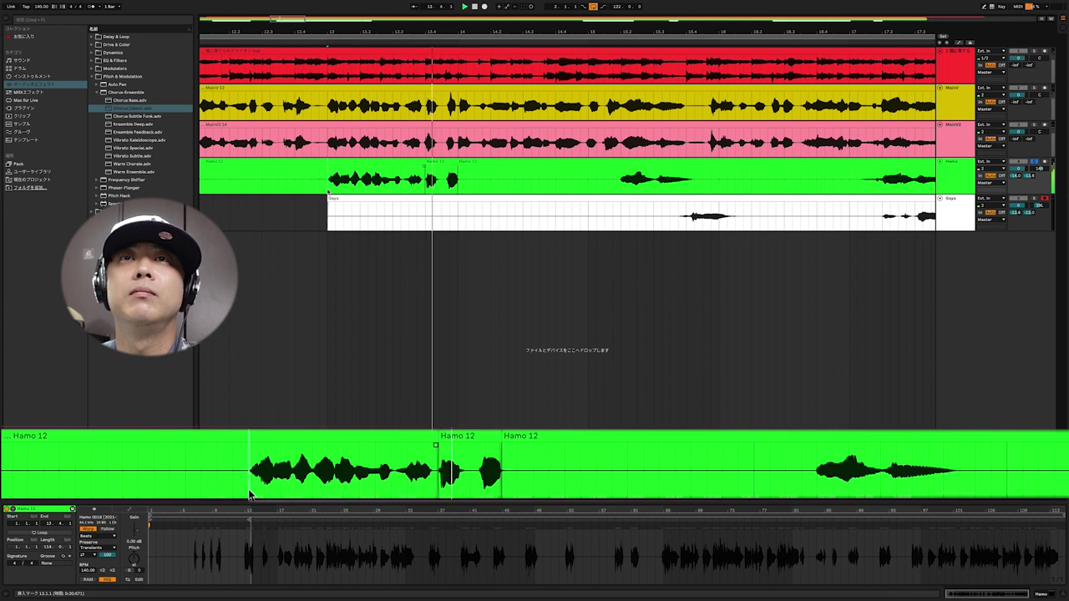
- Lower the short Hamo clip's gain to about -4.5 dB and play the soloed track from bar 13
left_click(477, 437)
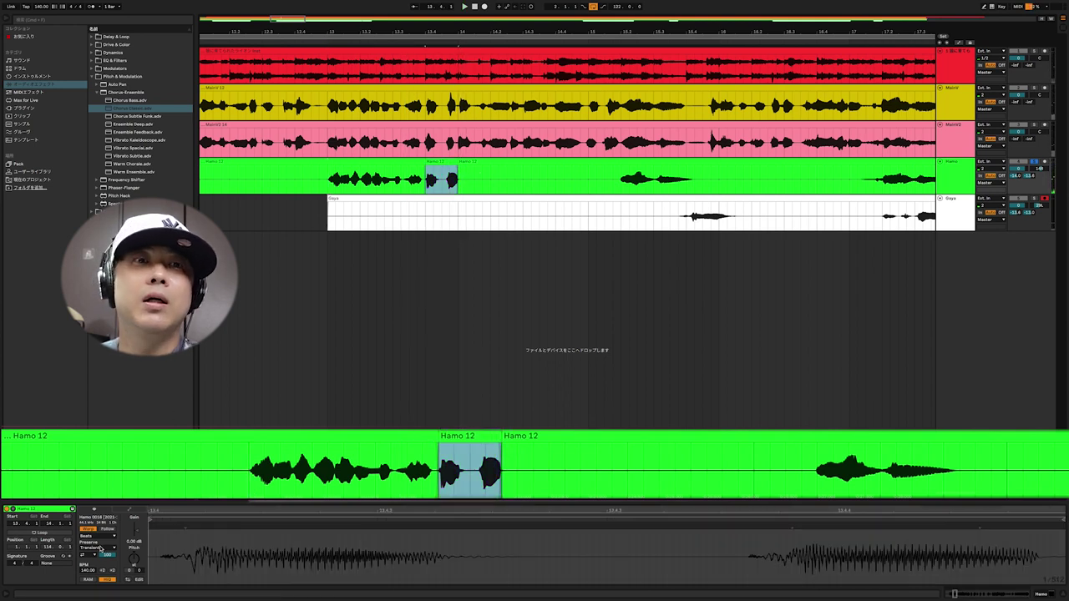
left_click_drag(138, 532, 138, 544)
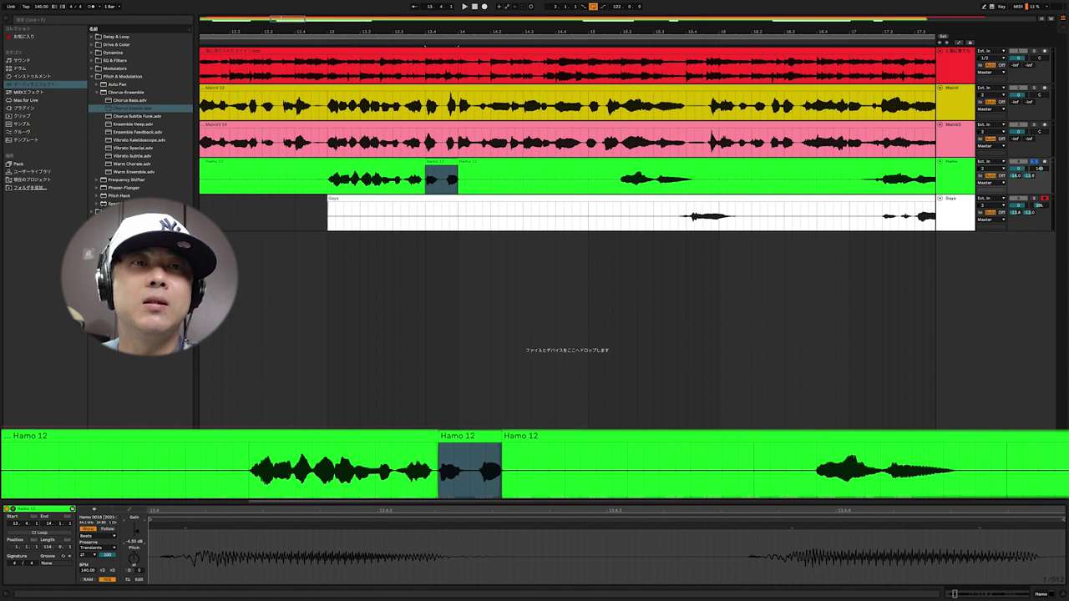
left_click(247, 485)
key("space")
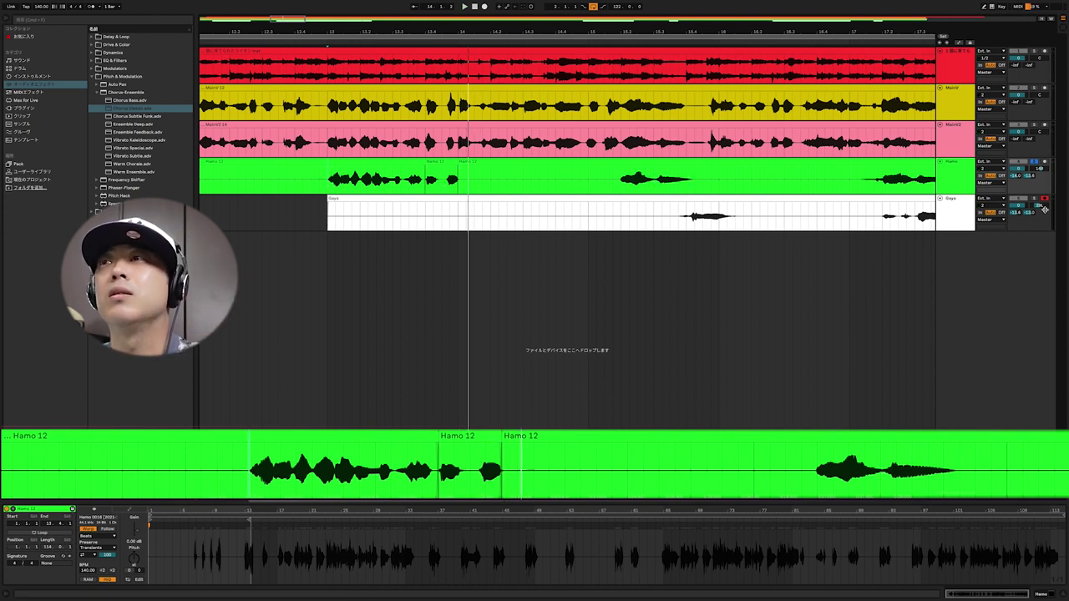
- Unsolo the Hamo track and play the full mix from just before bar 13
left_click(1036, 163)
left_click(235, 477)
key("space")
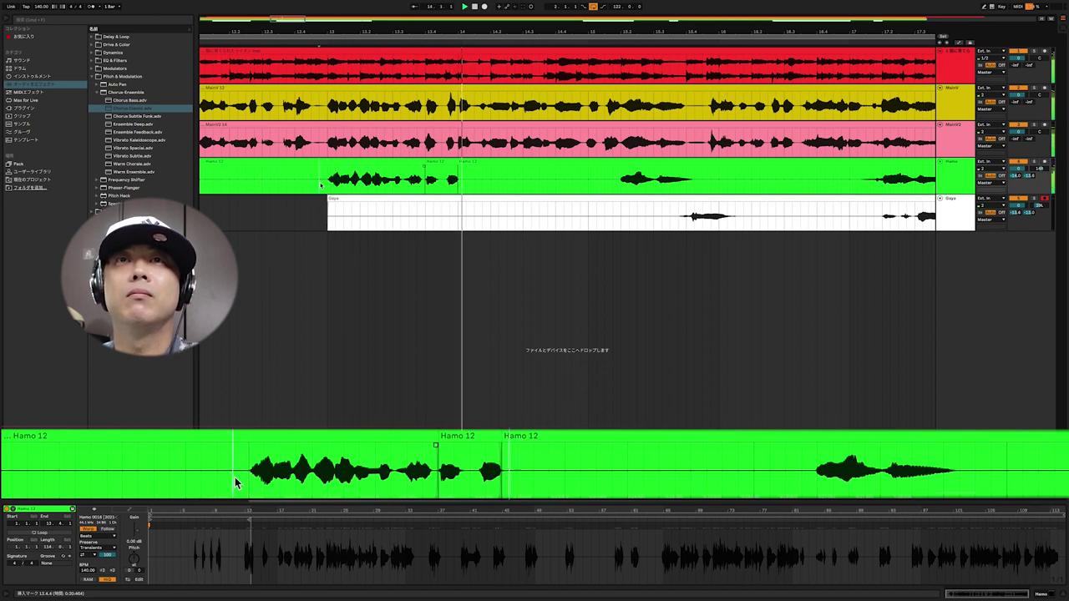
key("space")
- Solo the MainV track and play it to hear the phrase before bar 14
left_click(440, 125)
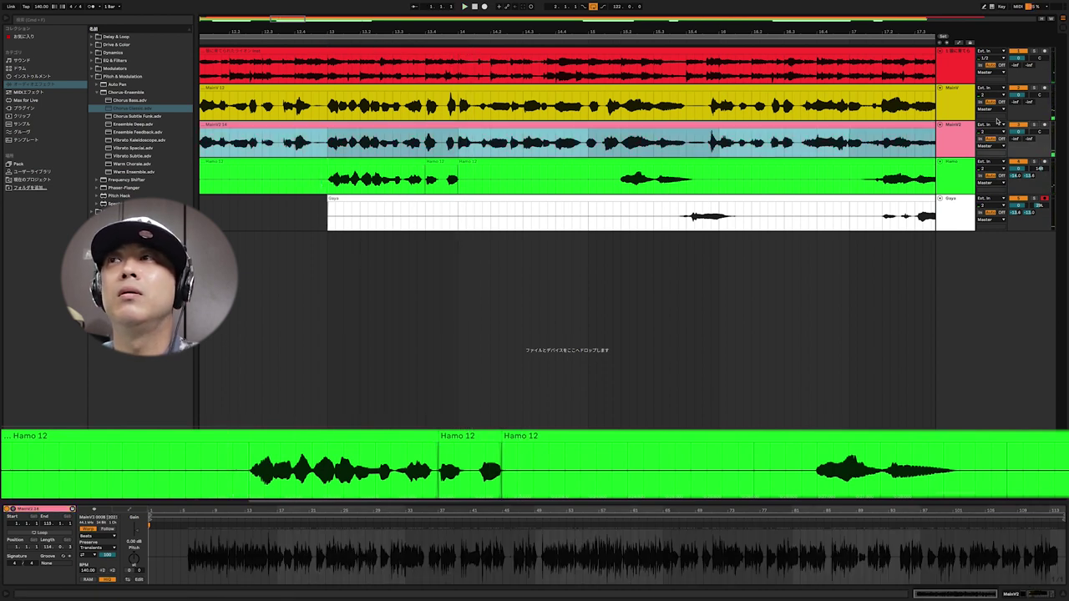
left_click(481, 142)
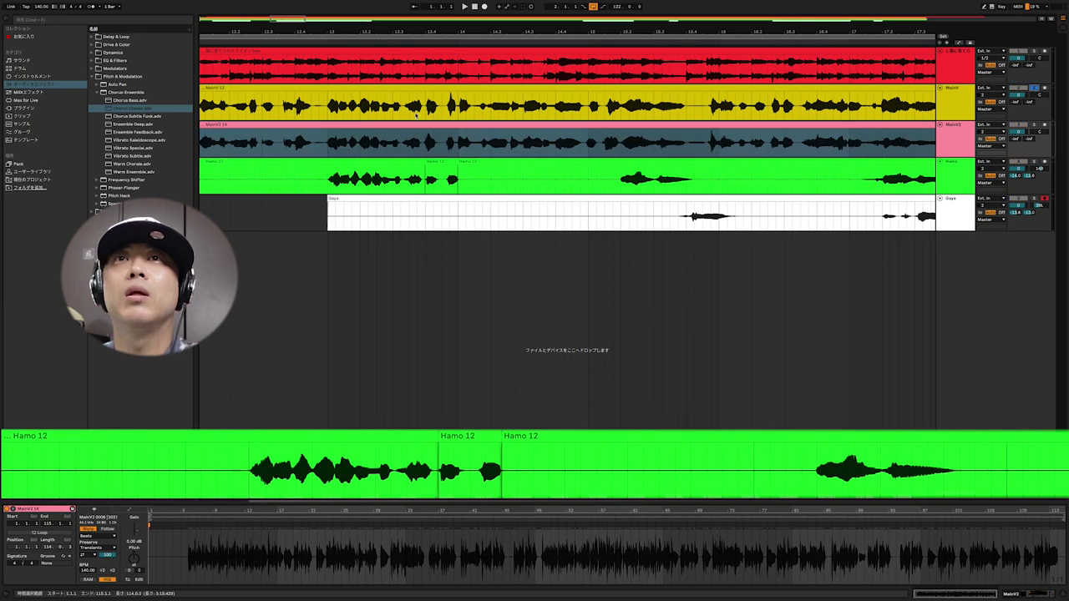
key("ctrl+alt+p")
key("space")
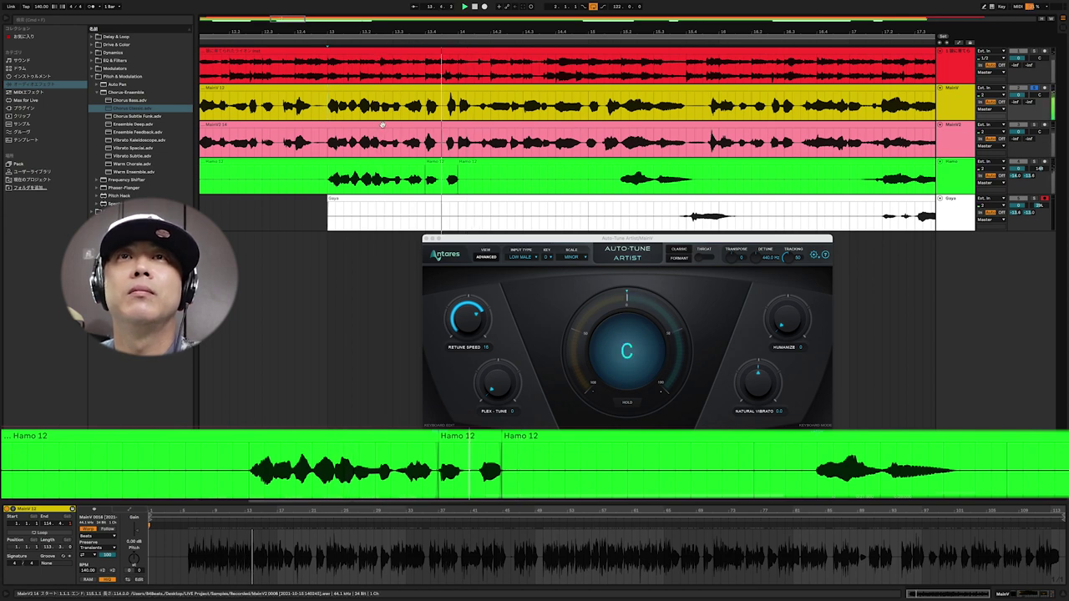
- Solo the MainV2 track, play it from bar 13 and select its clip
left_click(330, 155)
key("space")
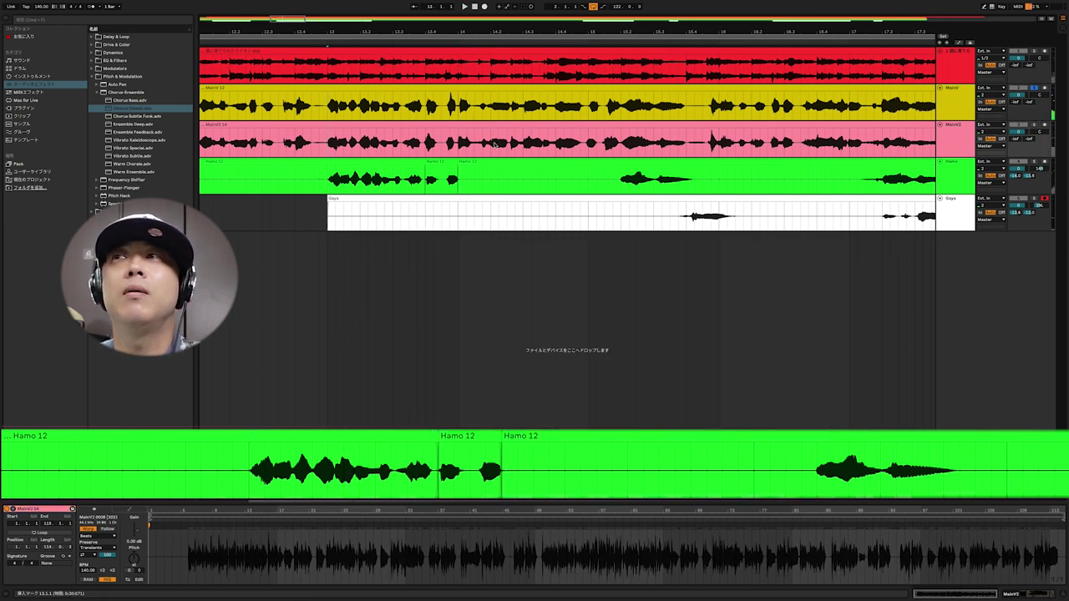
left_click(1035, 125)
key("space")
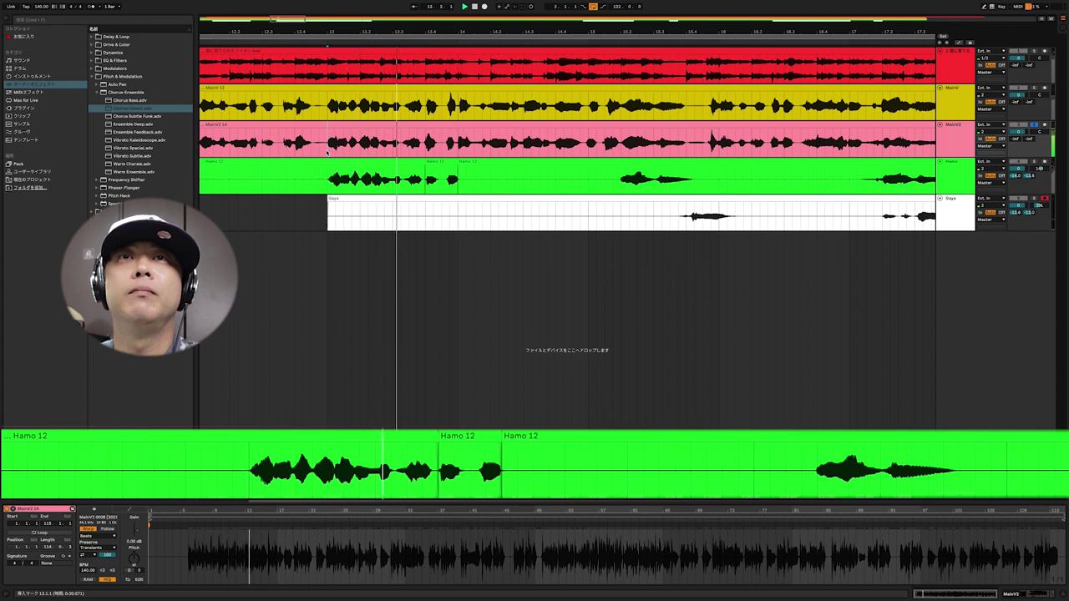
left_click(423, 131)
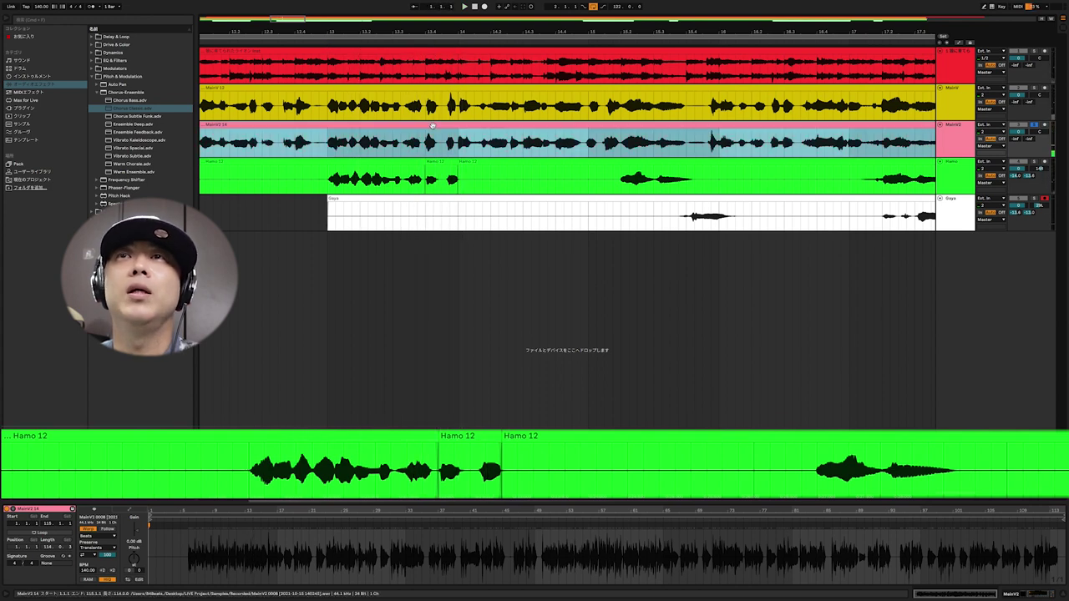
- Play the soloed Hamo track from 13.4.1 and again from bar 13 to check the phrase level
left_click(443, 490)
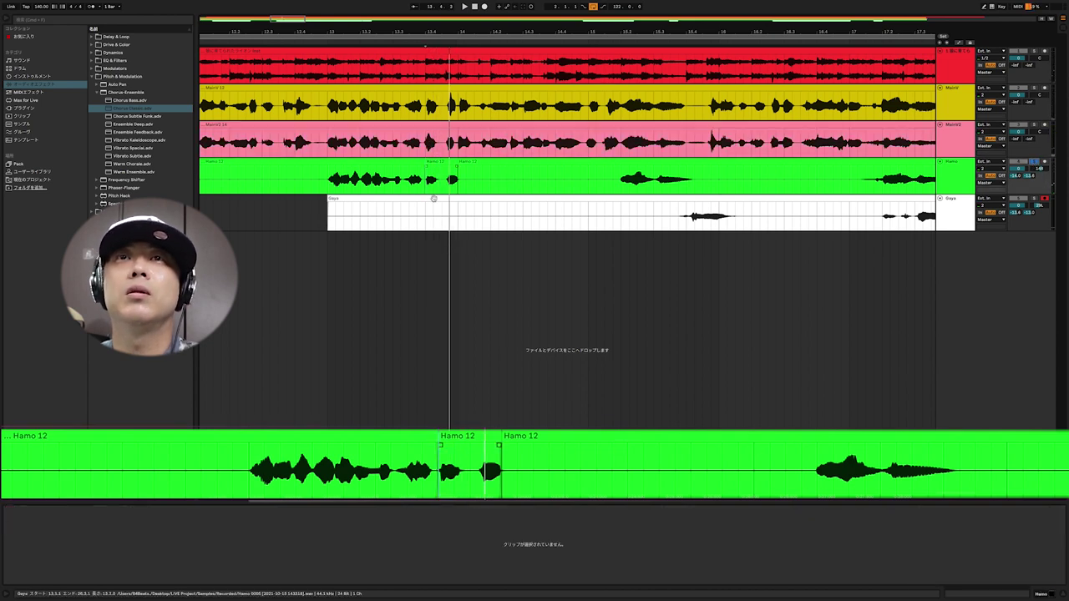
left_click(247, 496)
key("space")
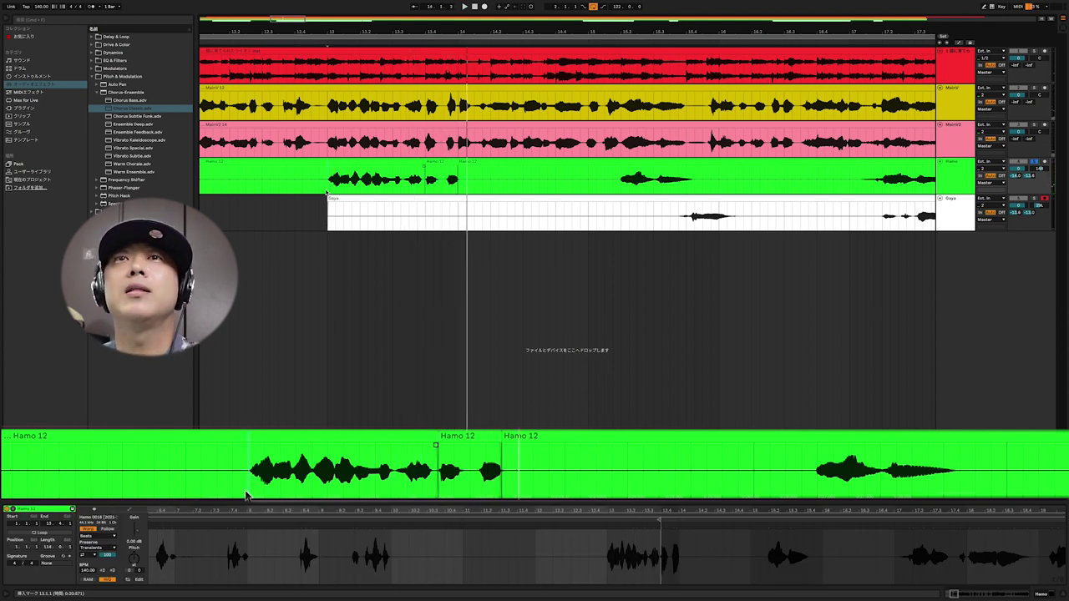
- Set the short Hamo clip's gain to about -6.8 dB and play the full mix from bar 13
left_click(483, 437)
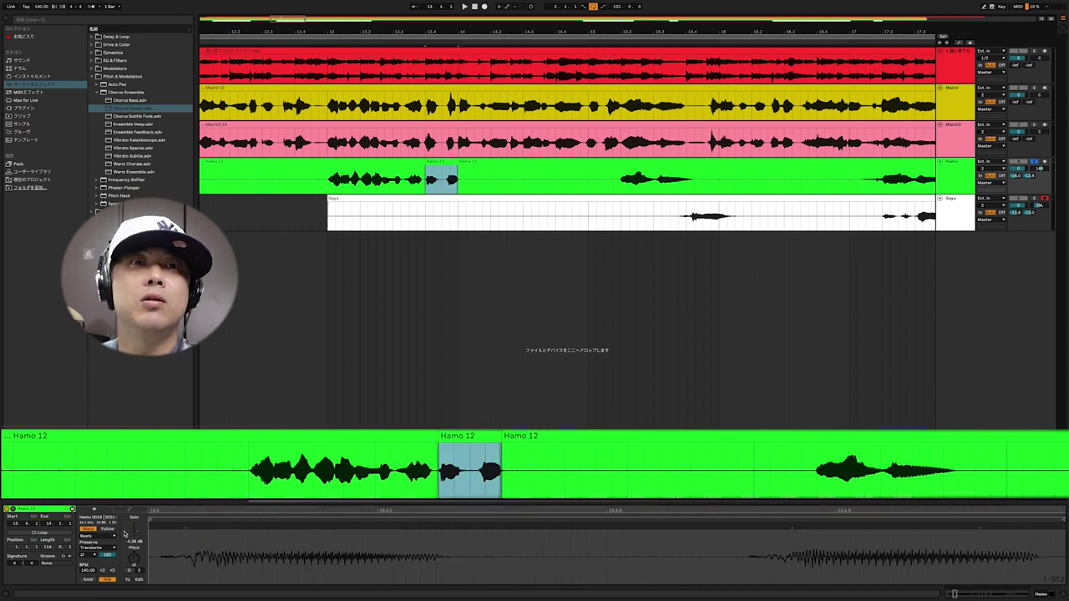
left_click(140, 535)
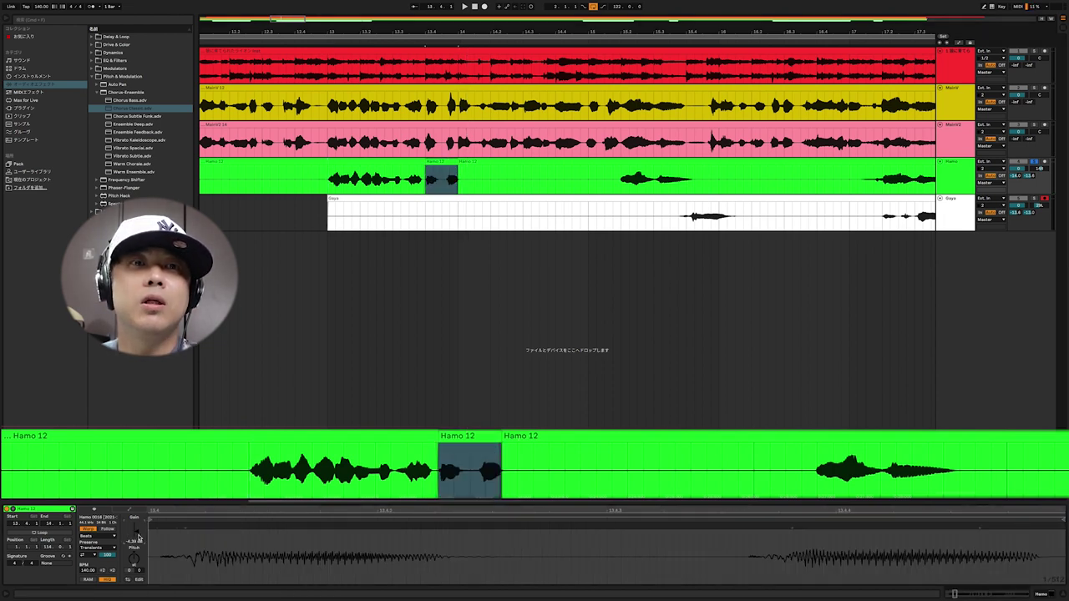
left_click_drag(138, 537, 138, 568)
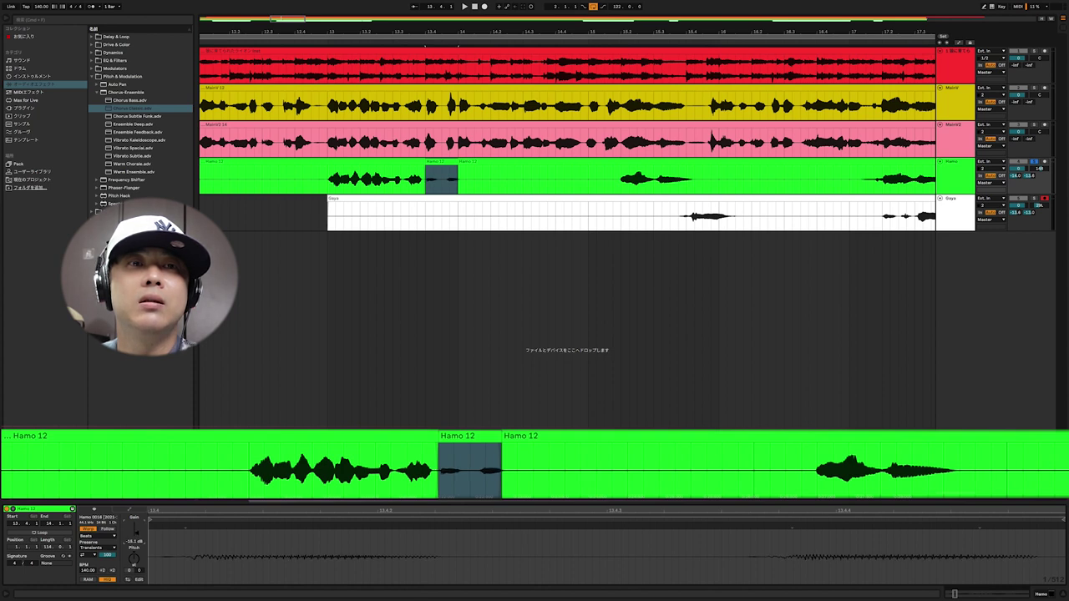
left_click_drag(137, 551, 138, 538)
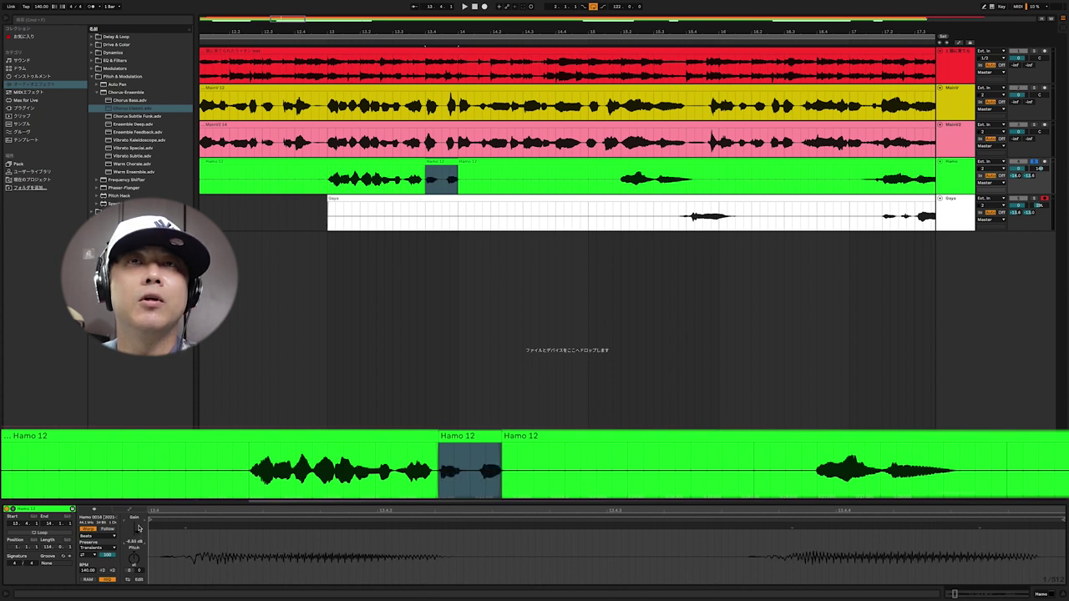
left_click(245, 478)
key("space")
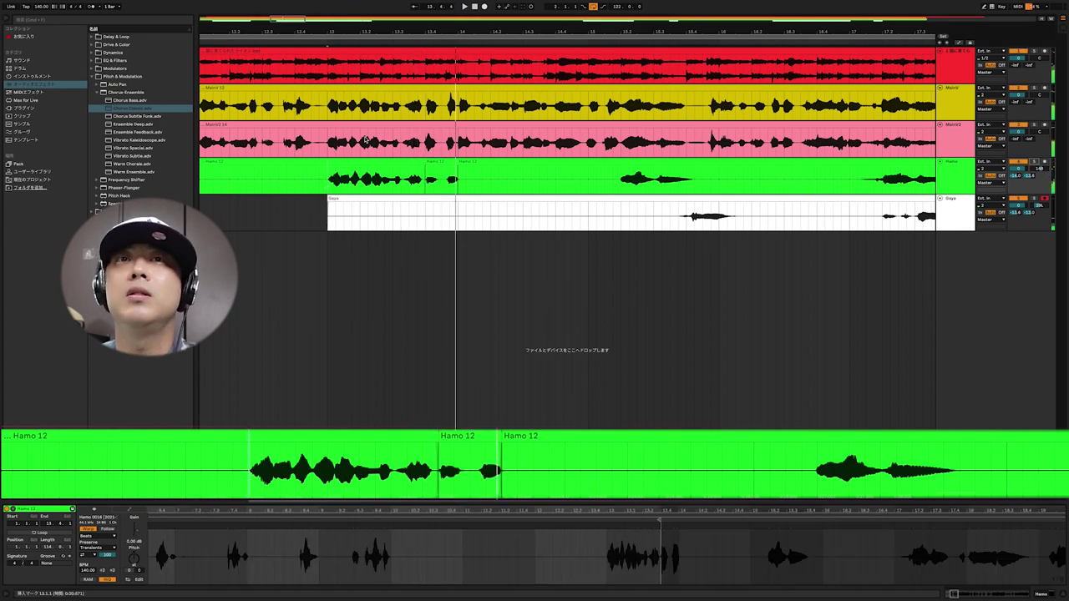
key("space")
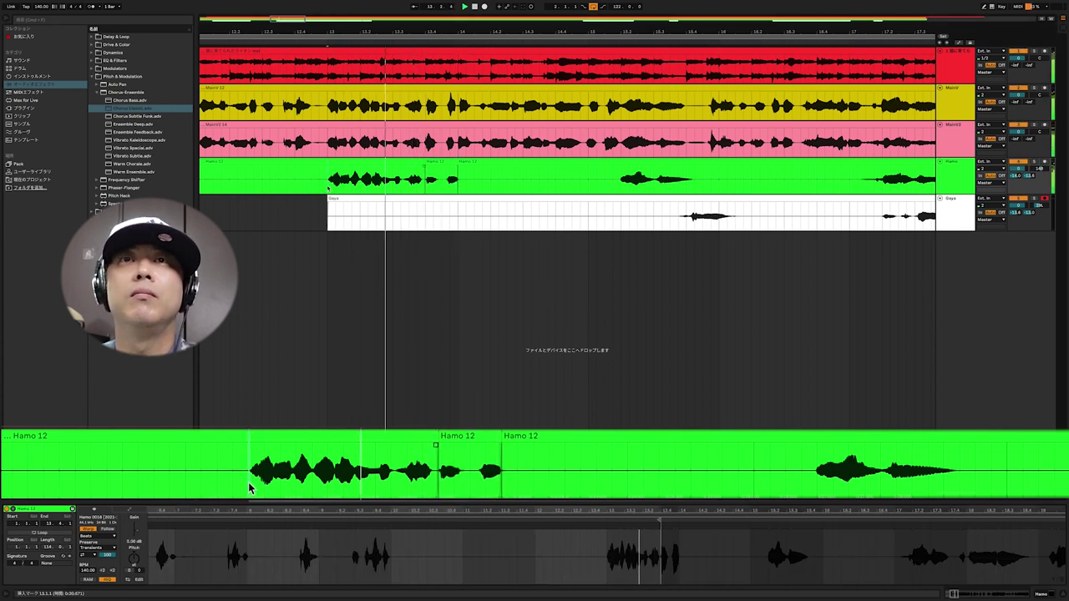
- Select the long Hamo clip starting at bar 14 and show the Hamo track's device chain
scroll(305, 468, "down", 10)
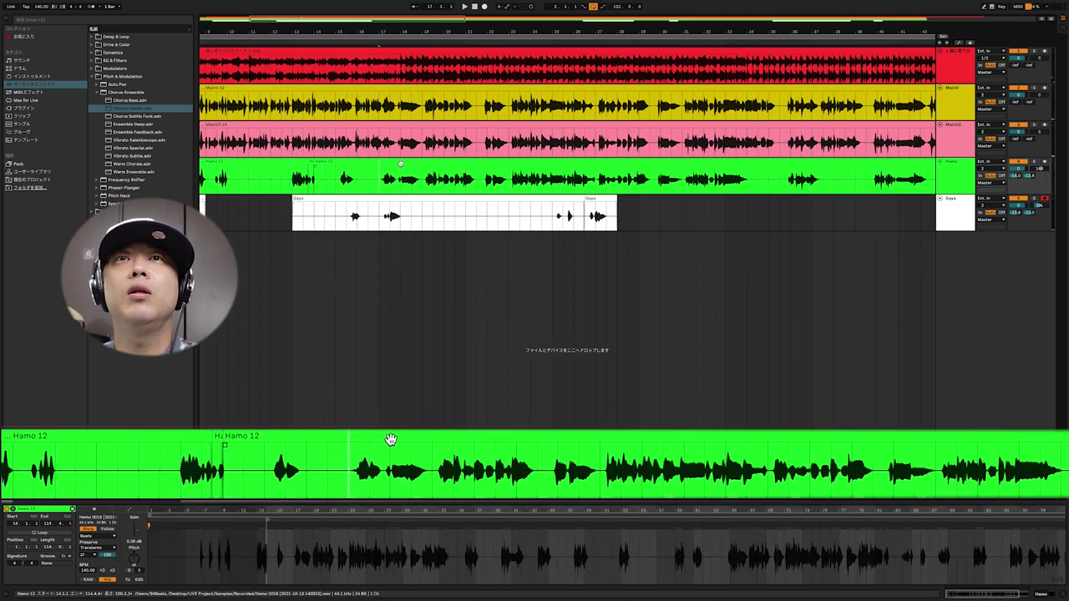
left_click(391, 497)
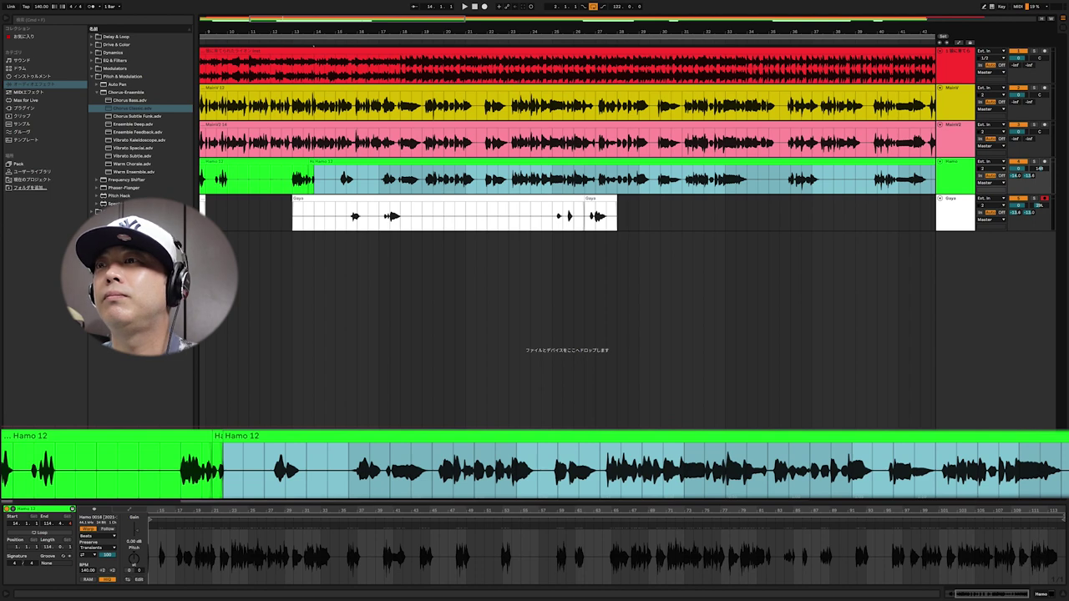
left_click(1039, 595)
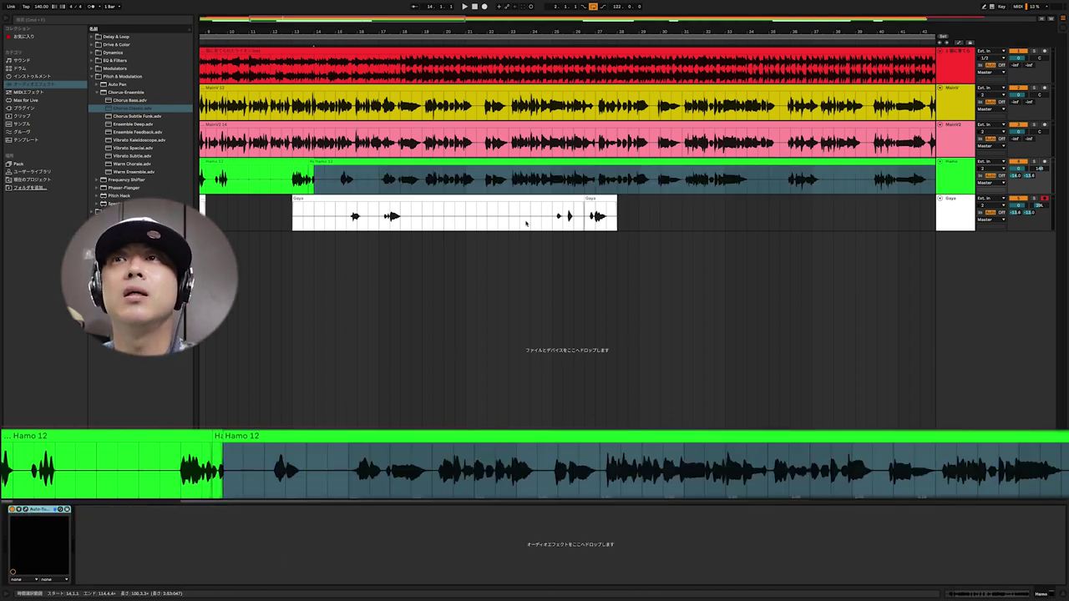
- Show the long Hamo clip's sample settings and switch to the Session View mixer
left_click(903, 438)
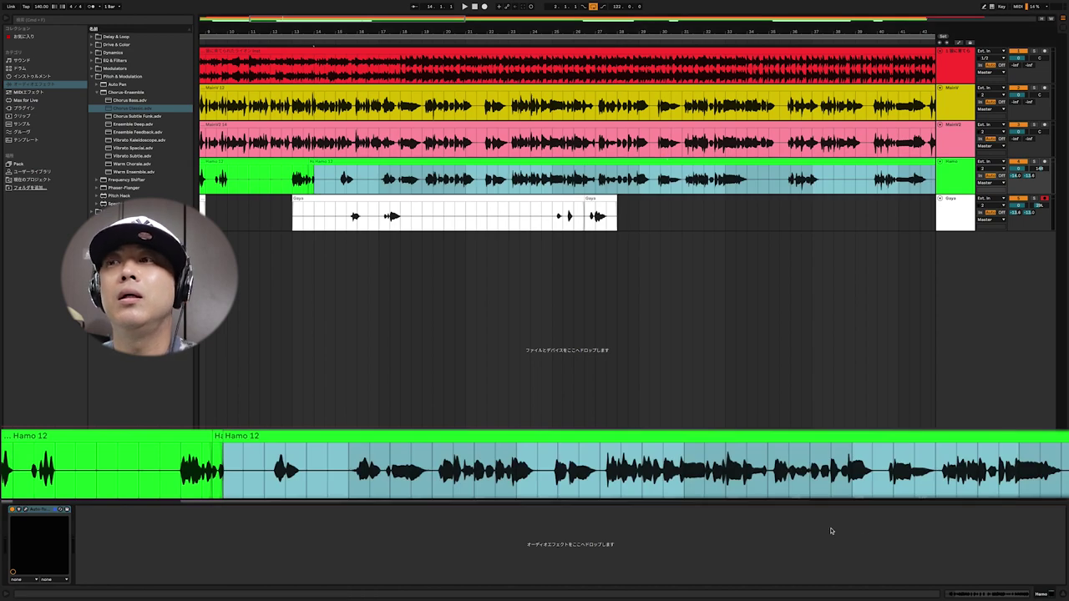
left_click(961, 594)
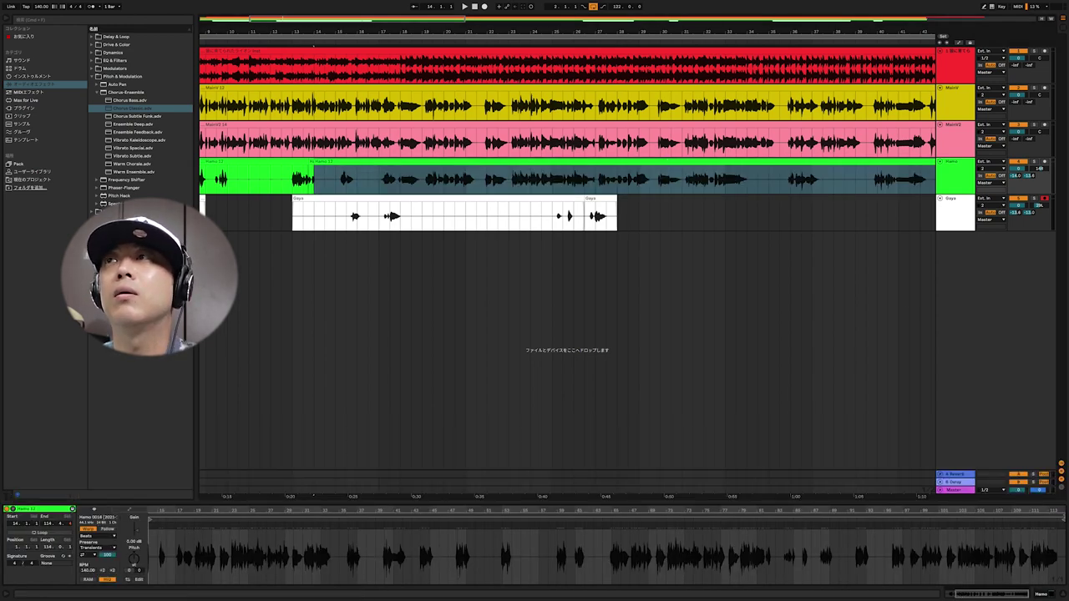
left_click(1064, 29)
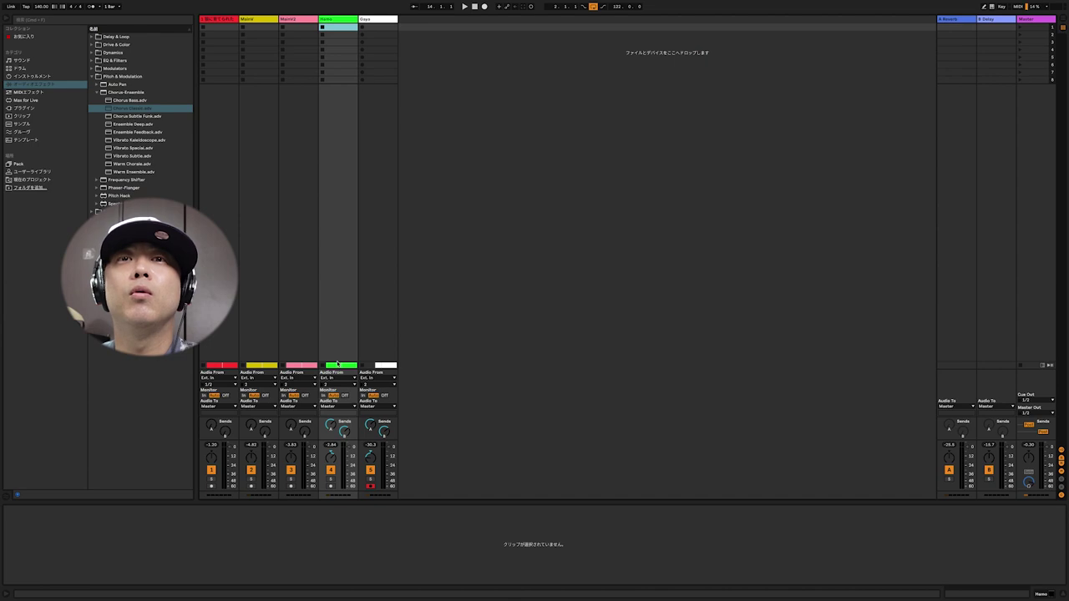
- Examine the Gaya track's send and pan controls, selecting the A Reverb and B Delay return tracks its sends feed
left_click(372, 20)
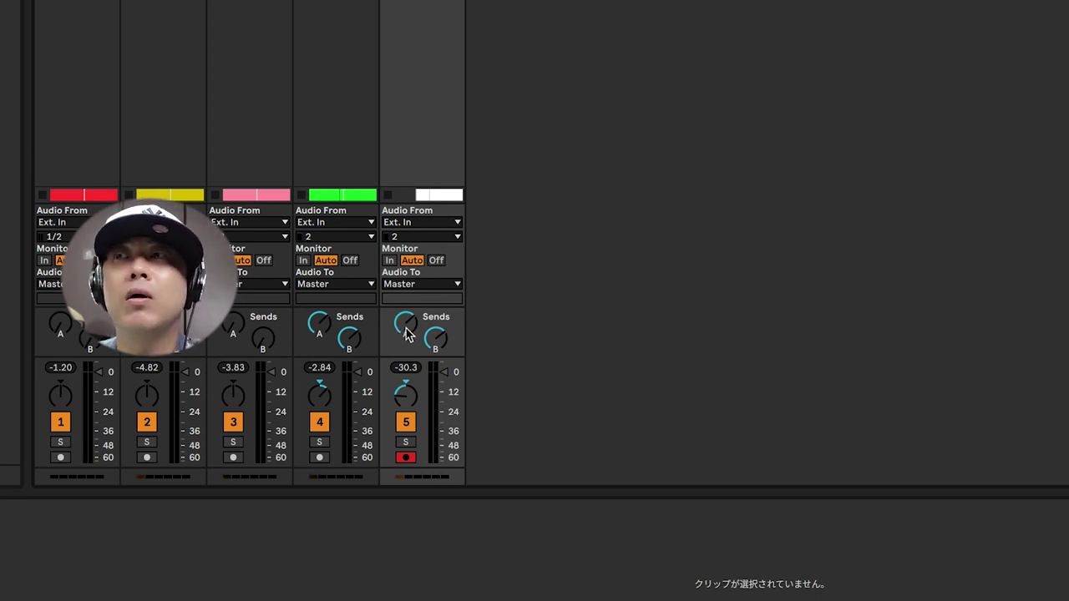
left_click(757, 51)
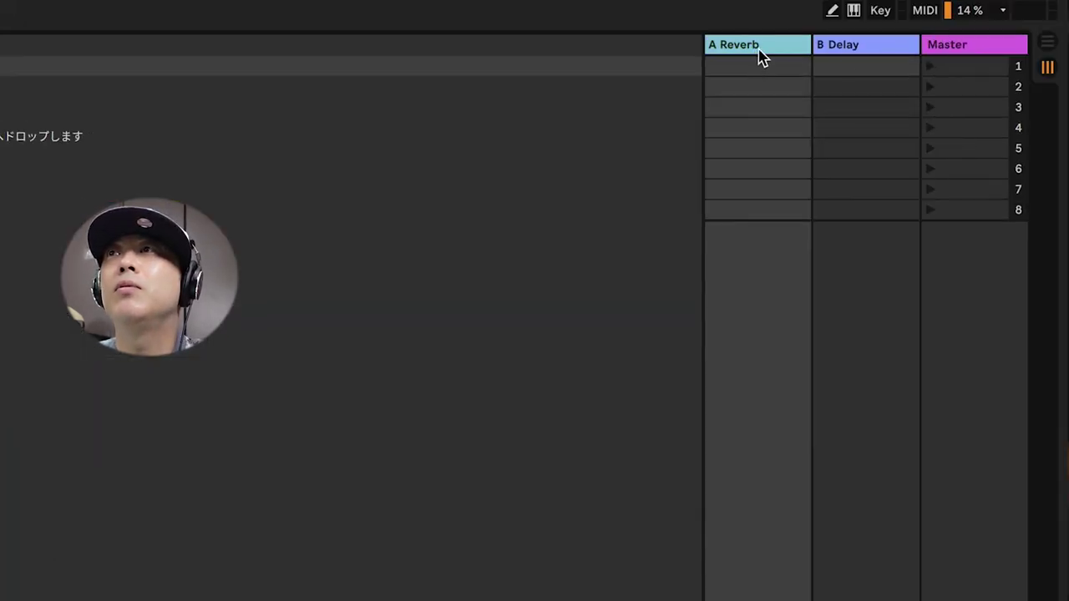
left_click(850, 54)
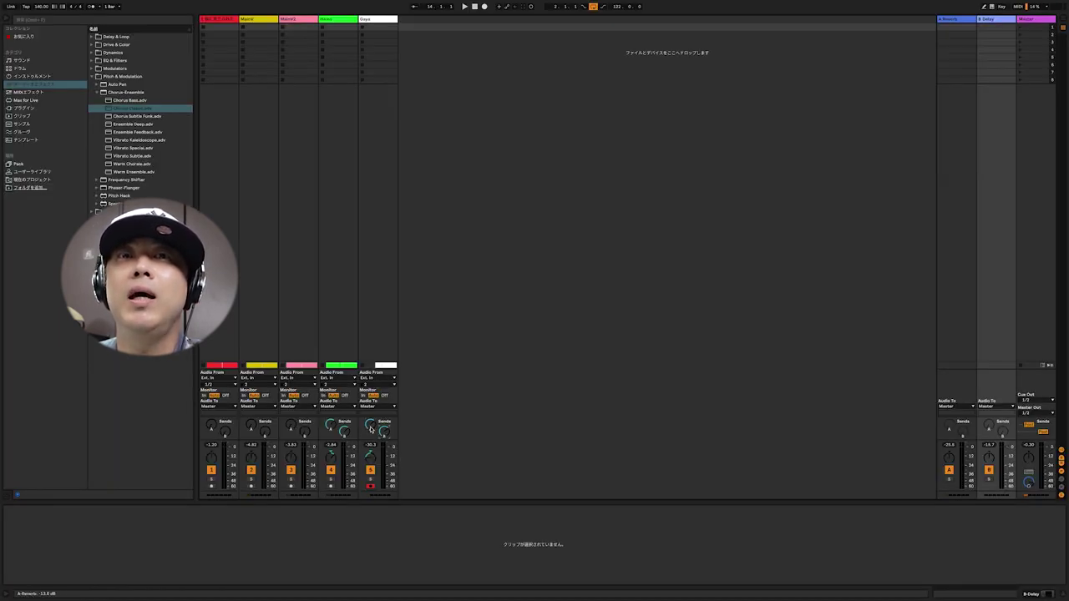
left_click(957, 18)
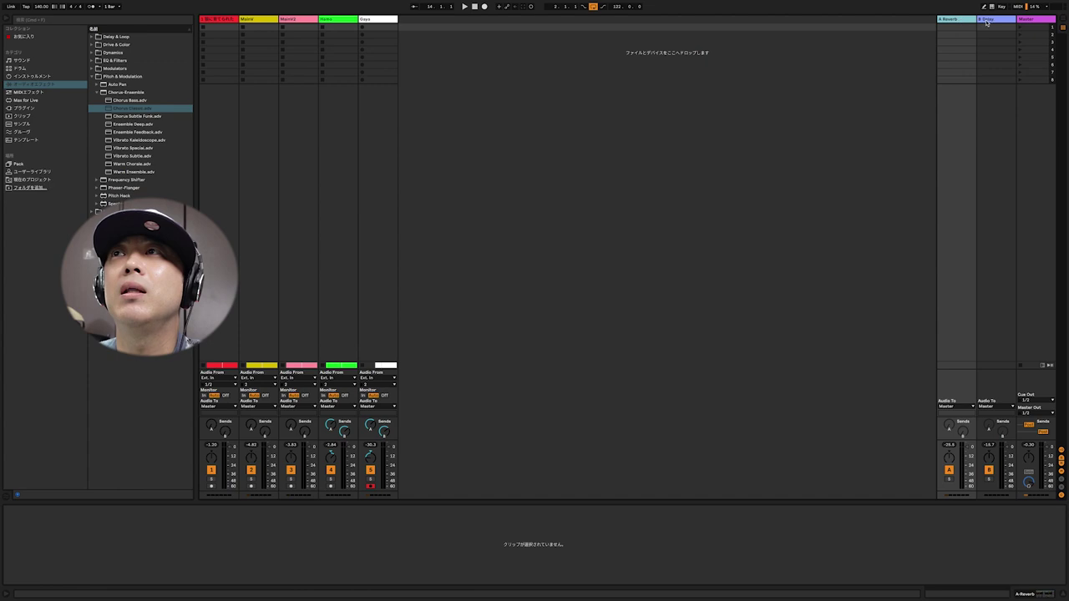
left_click(988, 19)
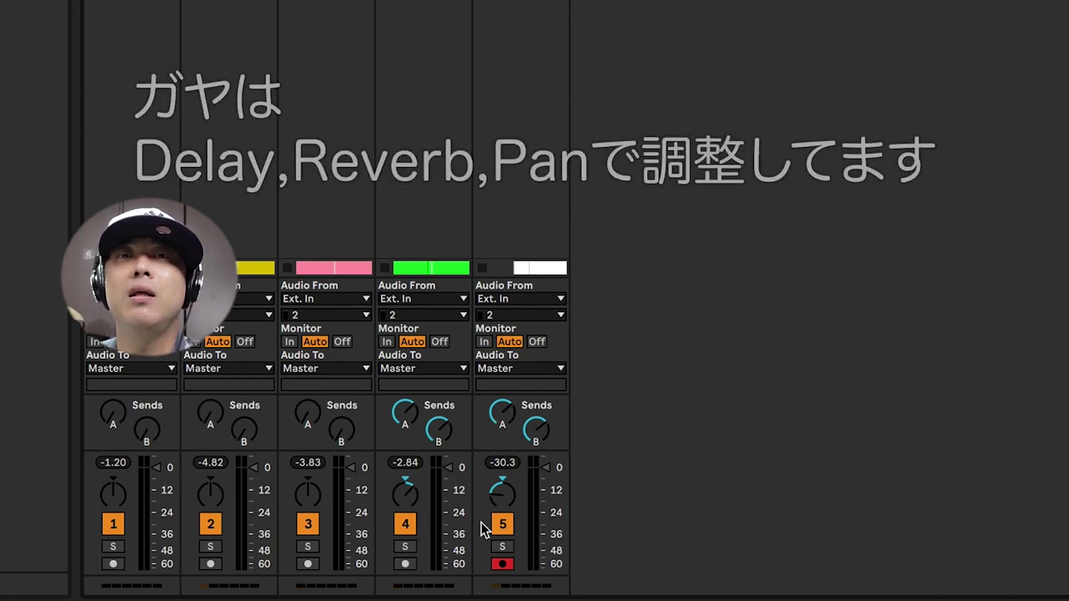
left_click(502, 495)
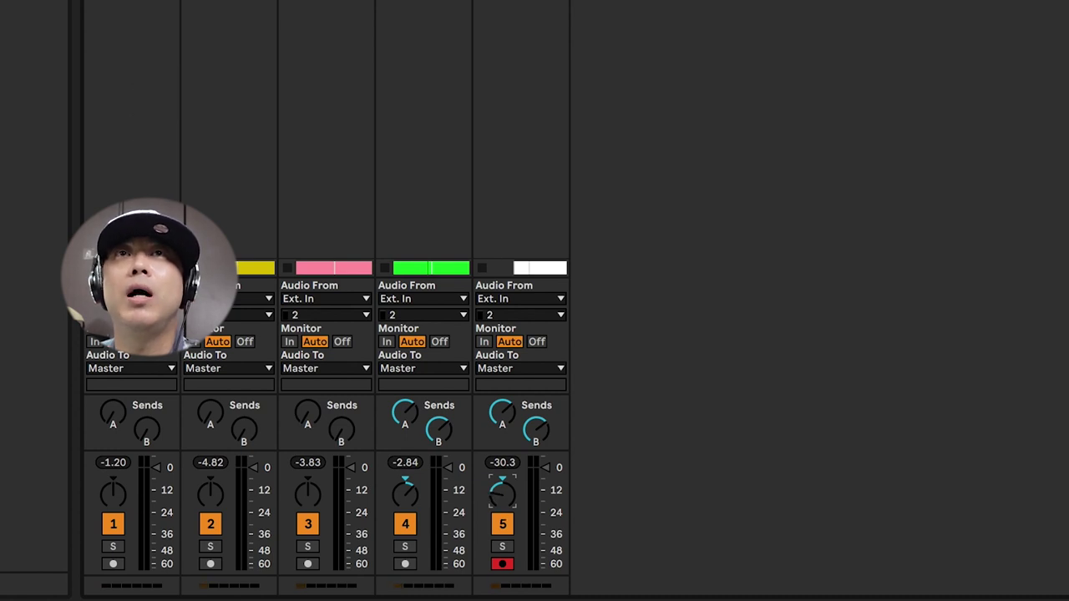
left_click(502, 494)
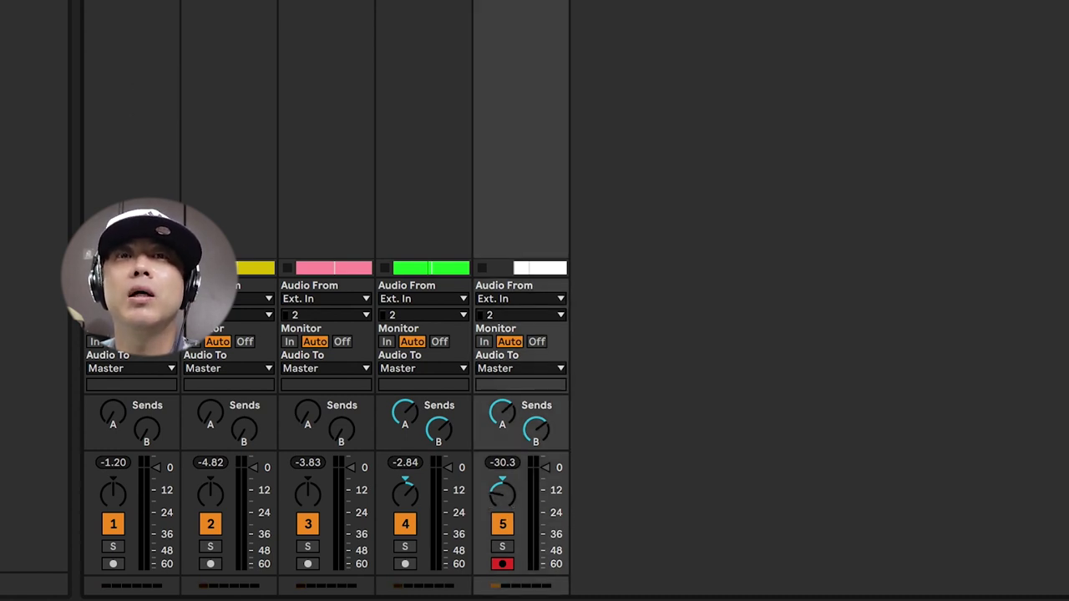